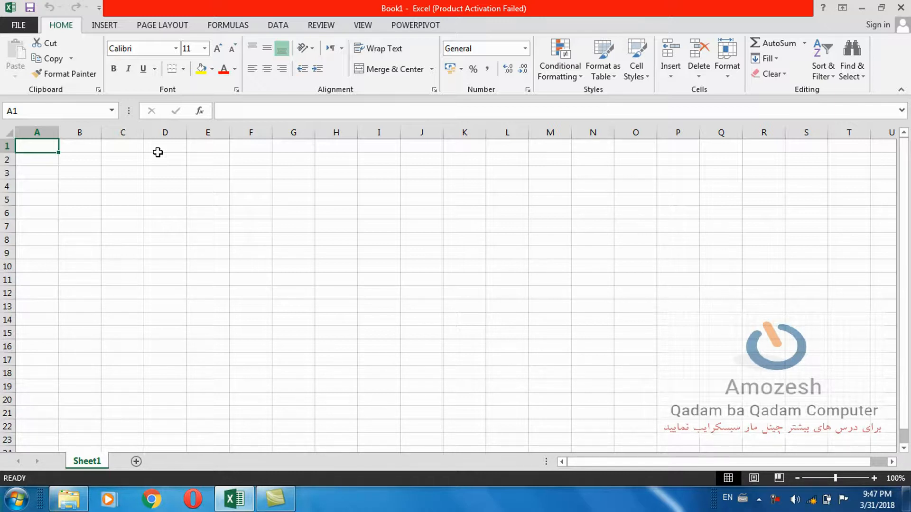
# - Enter the column headers No in cell A1 and Name in cell B1
pyautogui.write('No')
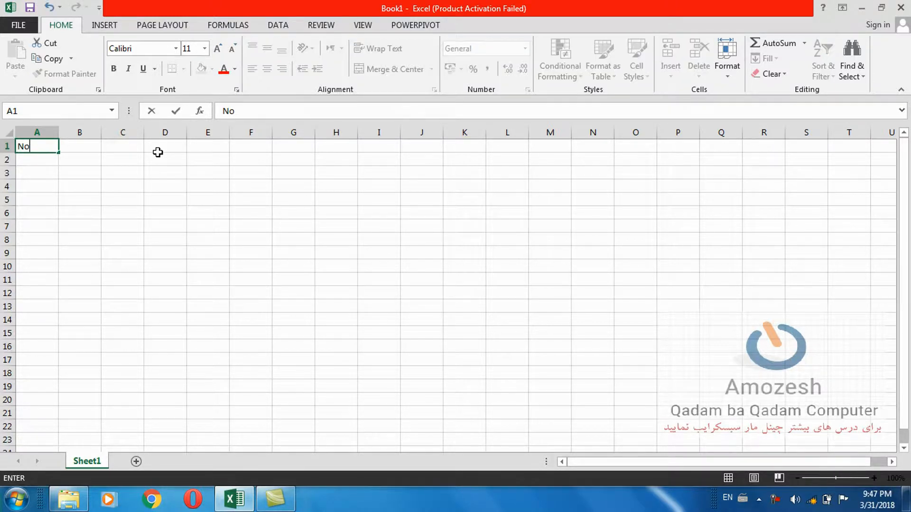
pyautogui.press('Tab')
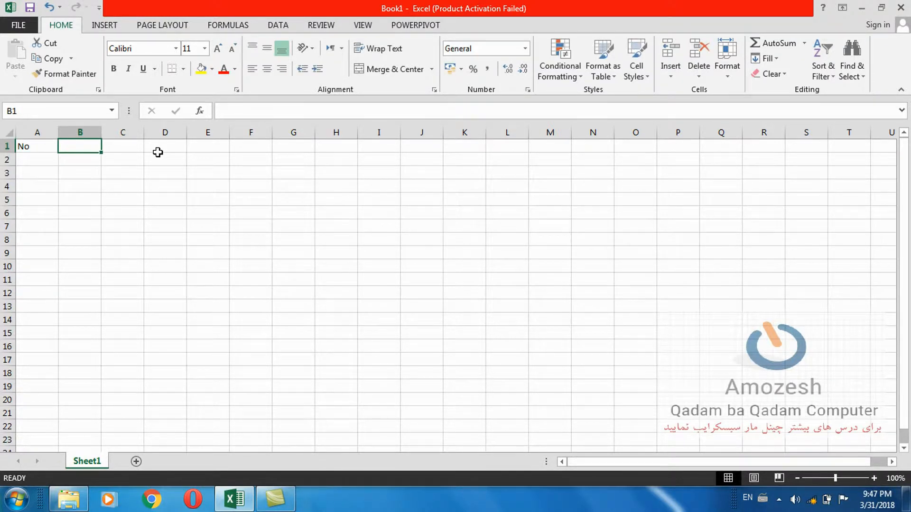
pyautogui.write('Name')
pyautogui.press('Tab')
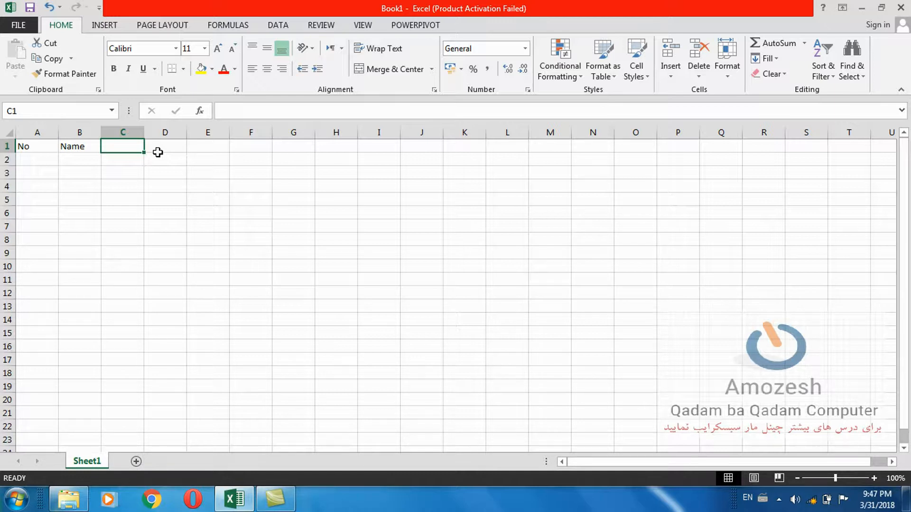
# - Enter the column header Time in cell C1
pyautogui.write('Tiem')
pyautogui.press('BackSpace')
pyautogui.press('BackSpace')
pyautogui.write('me')
pyautogui.click(157, 152)
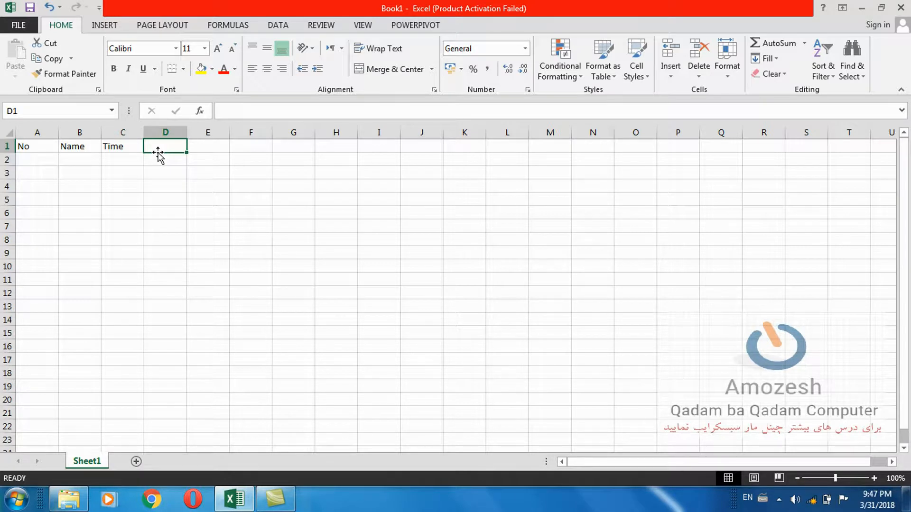
# - Enter the column header Salary in cell D1
pyautogui.write('Fee')
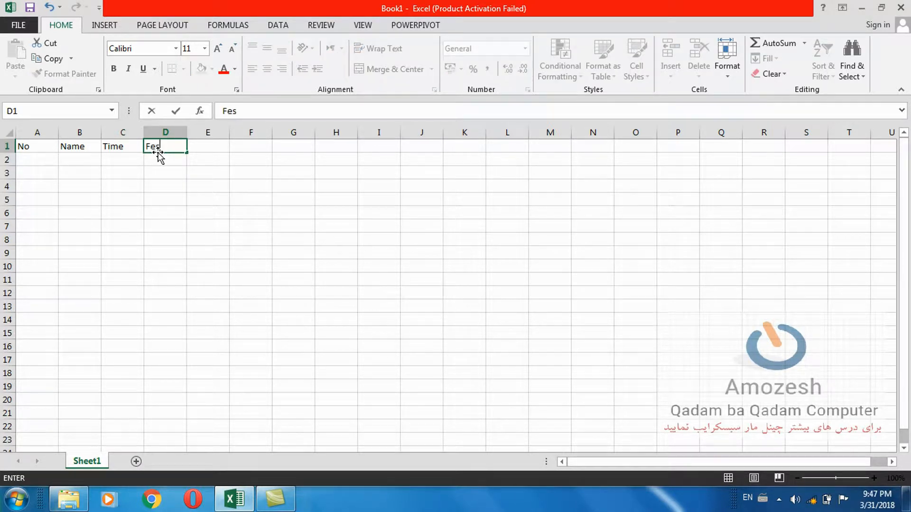
pyautogui.press('BackSpace')
pyautogui.press('BackSpace')
pyautogui.press('BackSpace')
pyautogui.write('Salary')
pyautogui.click(158, 152)
# - Change the column header in cell C1 to Job
pyautogui.press('Left')
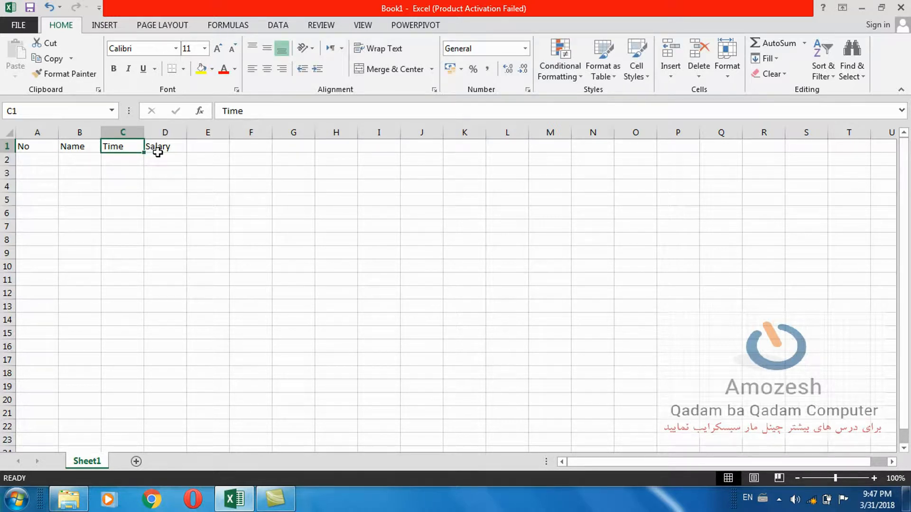
pyautogui.write('Job')
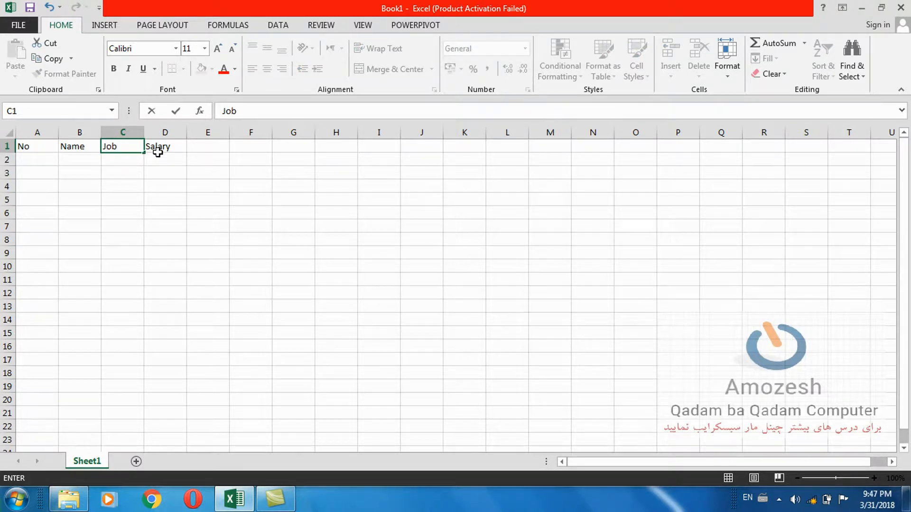
pyautogui.click(160, 155)
pyautogui.press('Tab')
# - Number the records 1 to 5 down the No column in cells A2 to A6
pyautogui.press('Down')
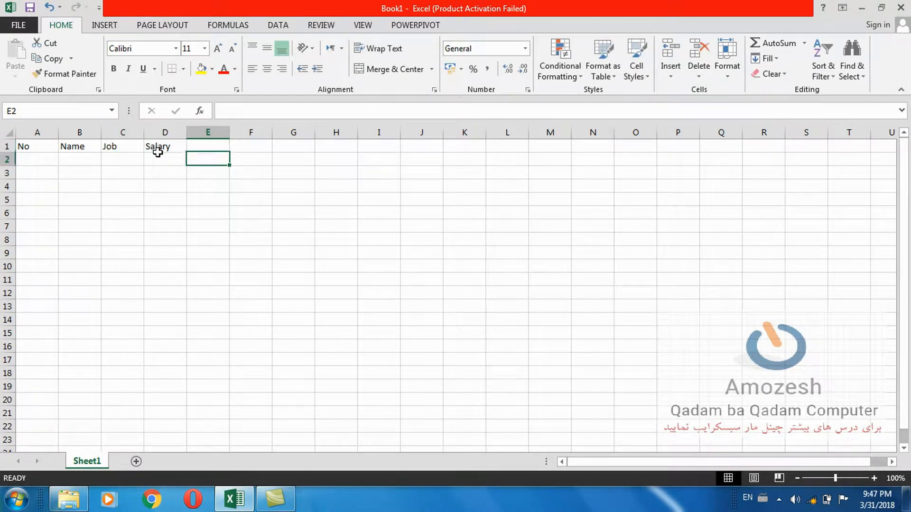
pyautogui.press('Down')
pyautogui.press('Left')
pyautogui.press('Left')
pyautogui.press('Left')
pyautogui.press('Left')
pyautogui.press('Up')
pyautogui.write('1')
pyautogui.press('Return')
pyautogui.write('2')
pyautogui.press('Return')
pyautogui.write('3')
pyautogui.press('Return')
pyautogui.write('4 5')
pyautogui.press('Return')
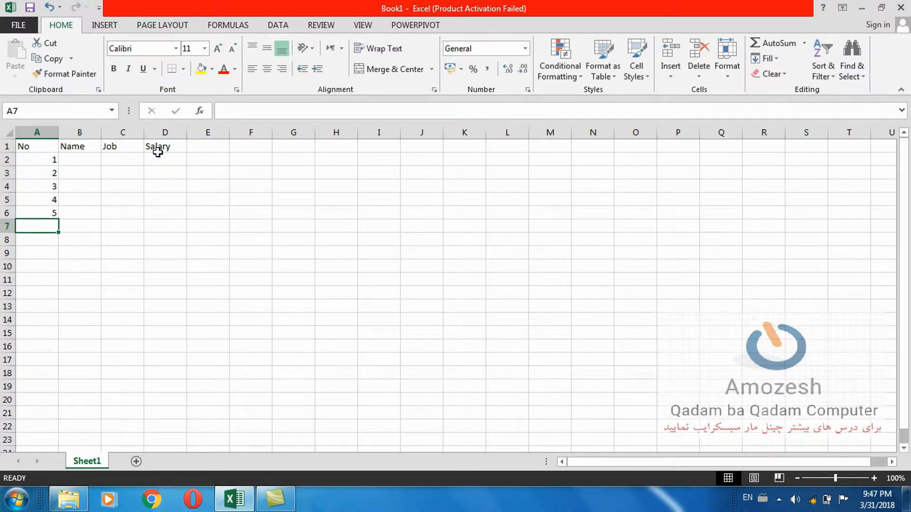
# - Enter the names of the first three people in the Name column, cells B2 to B4
pyautogui.press('Right')
pyautogui.press('Up')
pyautogui.press('Up')
pyautogui.press('Up')
pyautogui.press('Up')
pyautogui.press('Up')
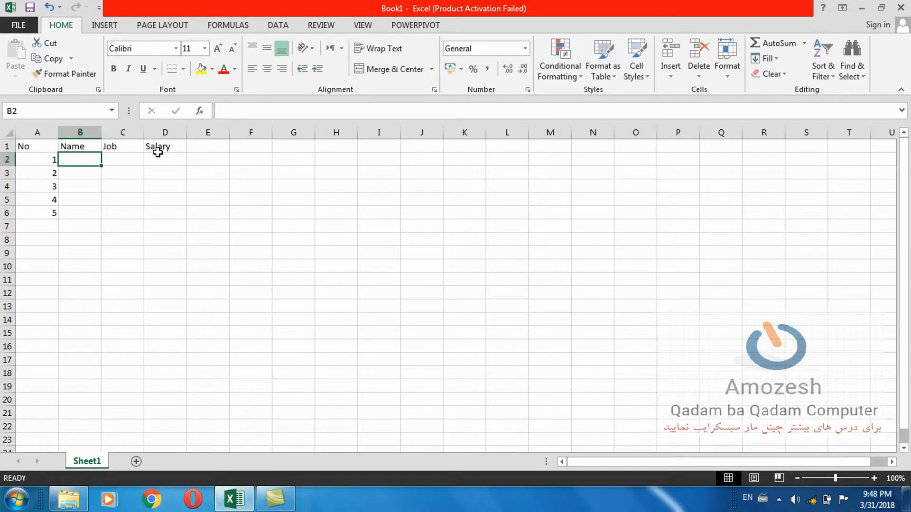
pyautogui.write('Ajmal')
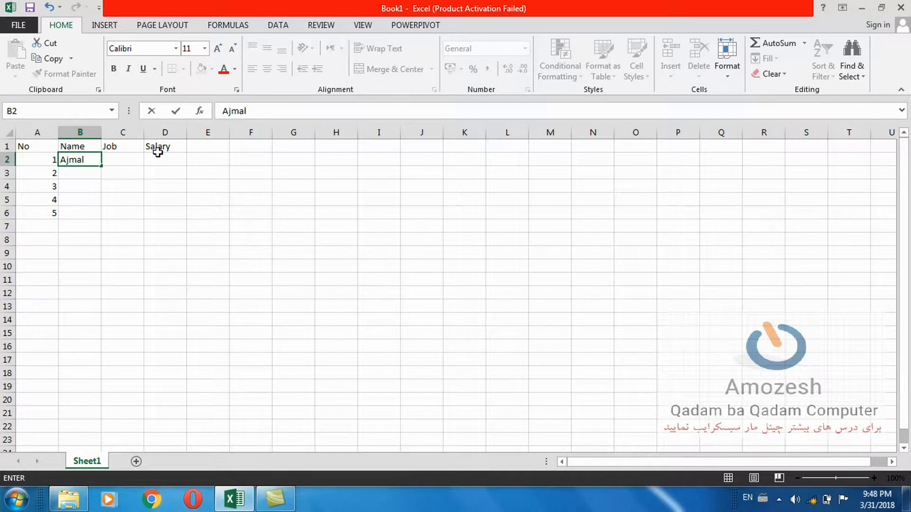
pyautogui.press('Return')
pyautogui.write('Nasir')
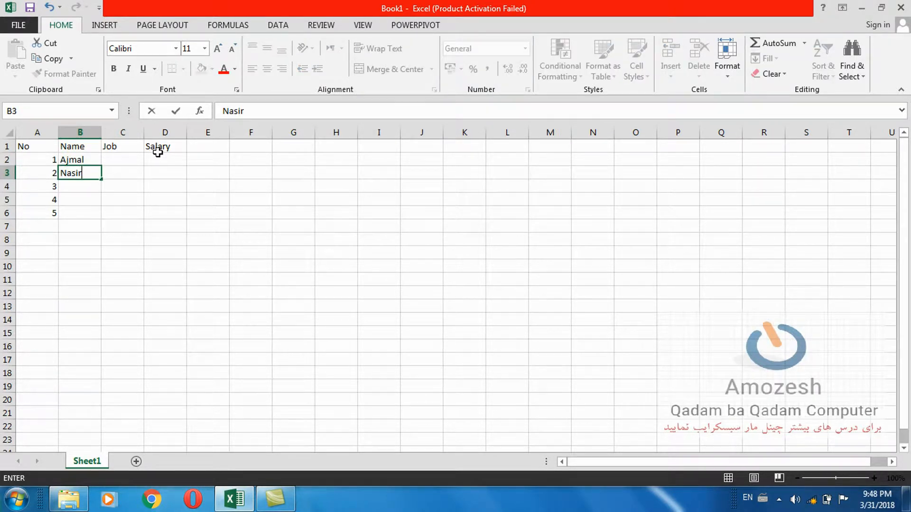
pyautogui.press('Return')
pyautogui.write('Ghulam')
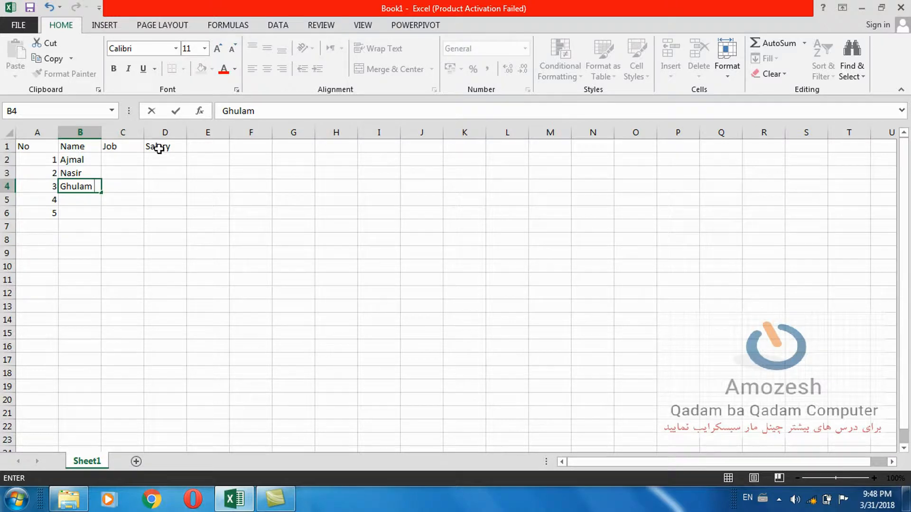
pyautogui.press('Return')
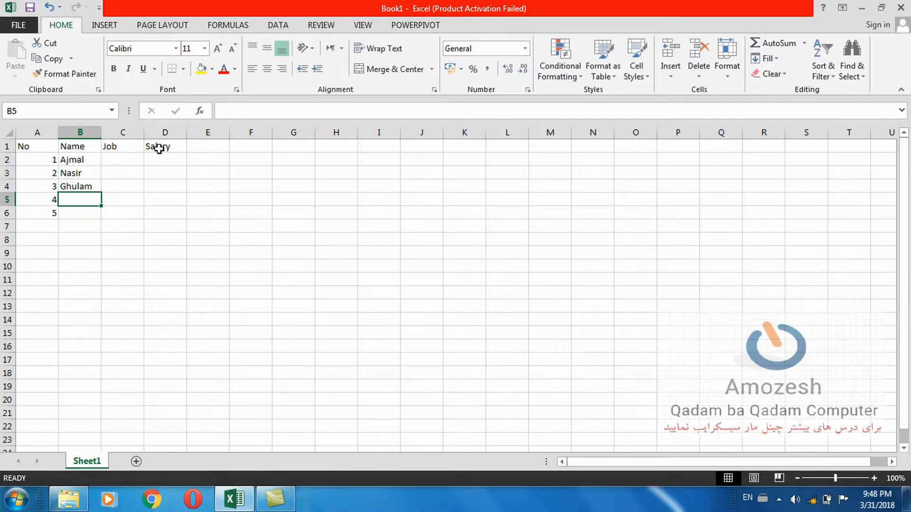
# - Enter the names of the fourth and fifth people in cells B5 and B6
pyautogui.write('B')
pyautogui.press('BackSpace')
pyautogui.write('Baseer')
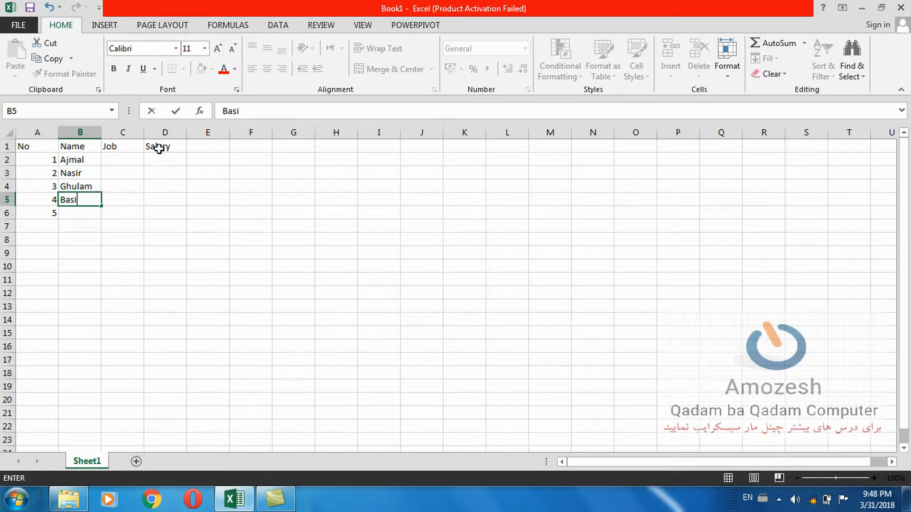
pyautogui.write('a')
pyautogui.press('Return')
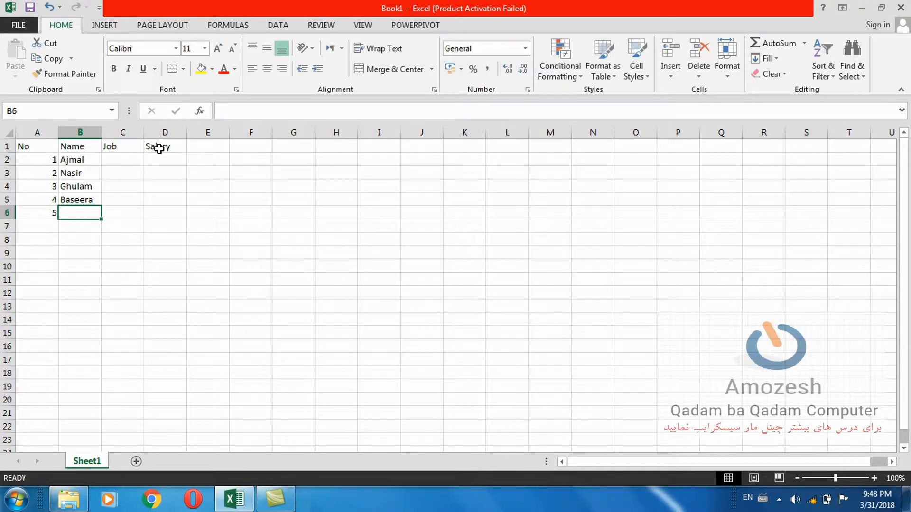
pyautogui.write('Frozan')
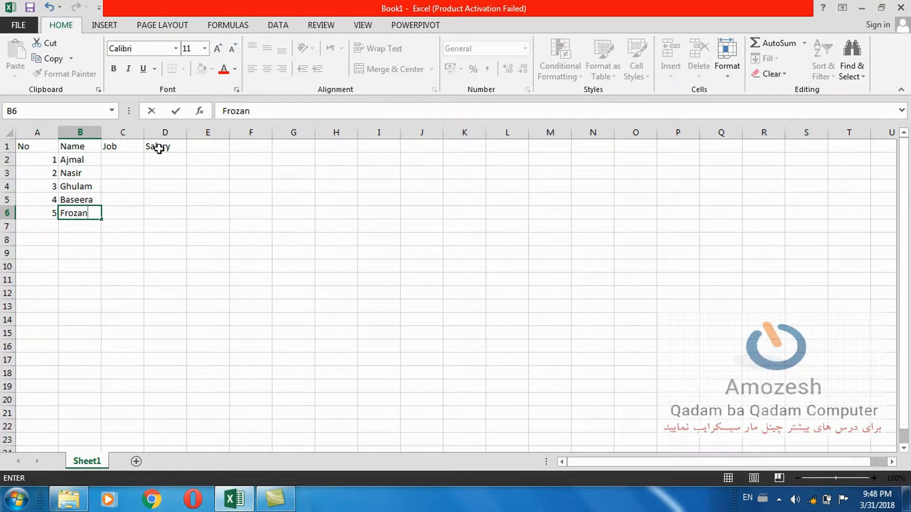
pyautogui.press('Tab')
# - Enter the jobs Engineer in cell C2 and Doctor in cell C3
pyautogui.press('Up')
pyautogui.press('Up')
pyautogui.press('Up')
pyautogui.press('Up')
pyautogui.press('Up')
pyautogui.press('Down')
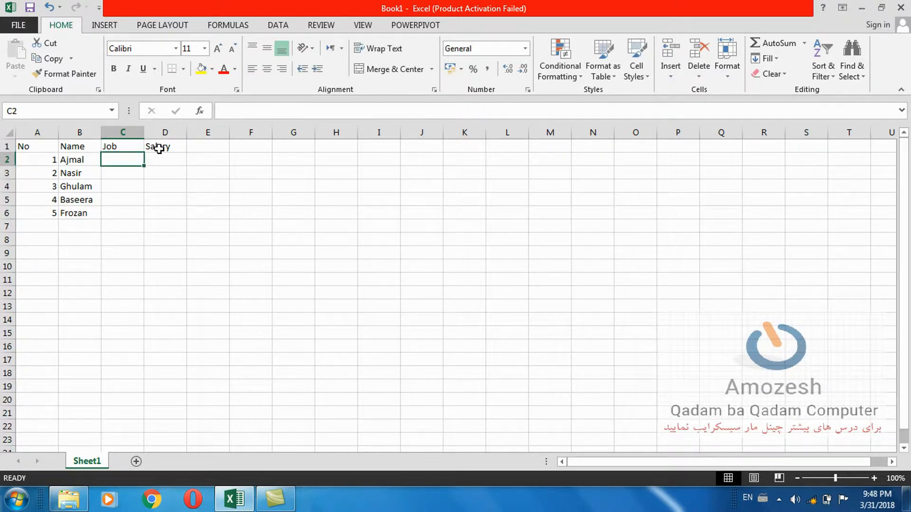
pyautogui.write('Engineer')
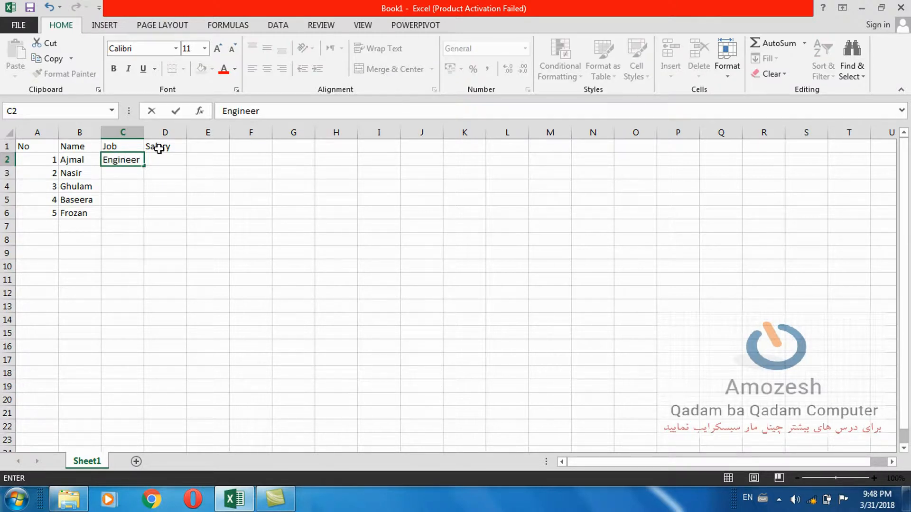
pyautogui.press('Return')
pyautogui.write('Doctor')
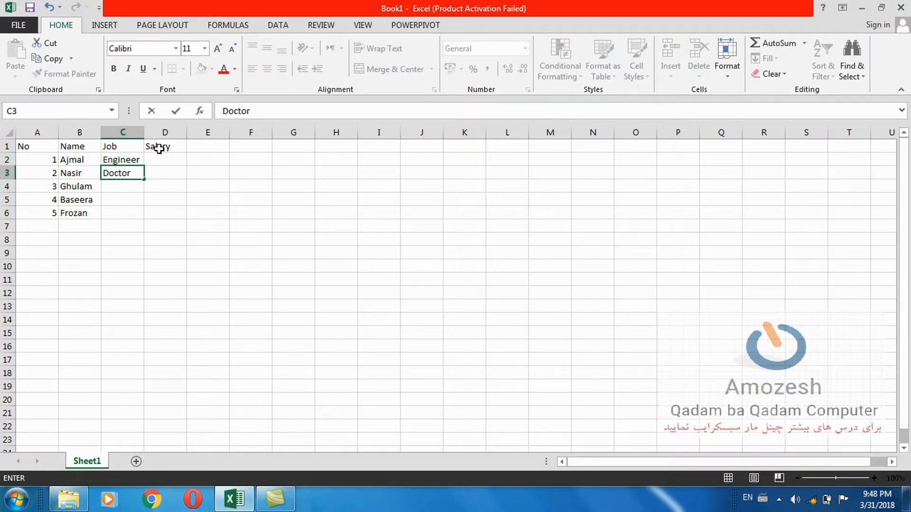
pyautogui.press('Return')
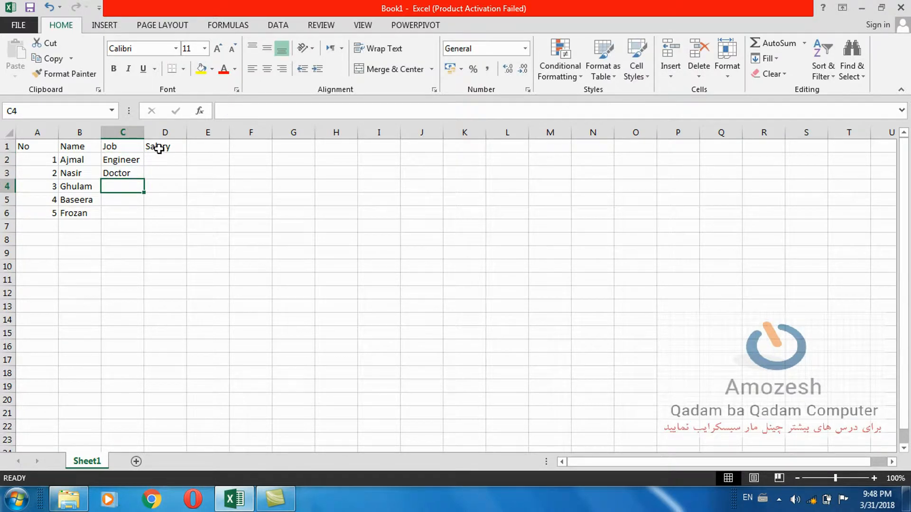
# - Enter the job Teacher for the third record in cell C4
pyautogui.write('Teahcer')
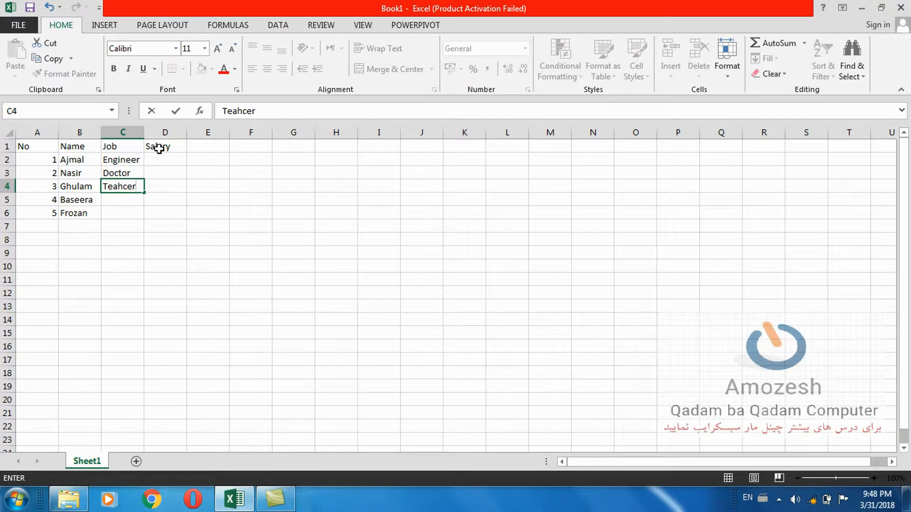
pyautogui.press('BackSpace')
pyautogui.press('BackSpace')
pyautogui.press('BackSpace')
pyautogui.press('BackSpace')
pyautogui.write('cher')
pyautogui.press('Return')
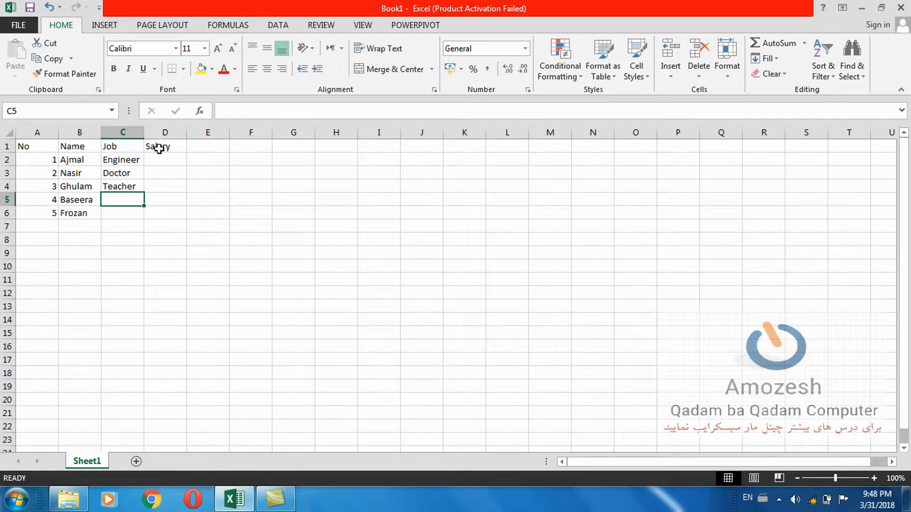
# - Enter the jobs Admin in cell C5 and Cook in cell C6
pyautogui.write('Admin')
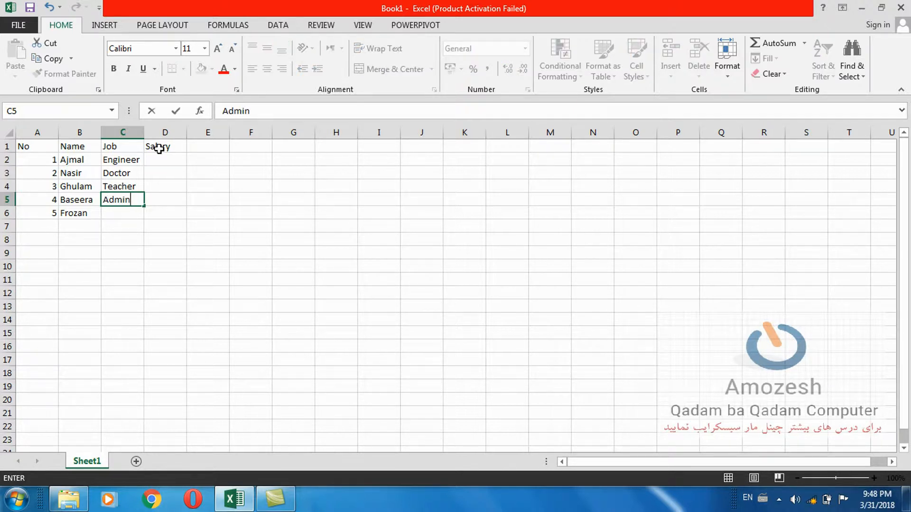
pyautogui.press('Return')
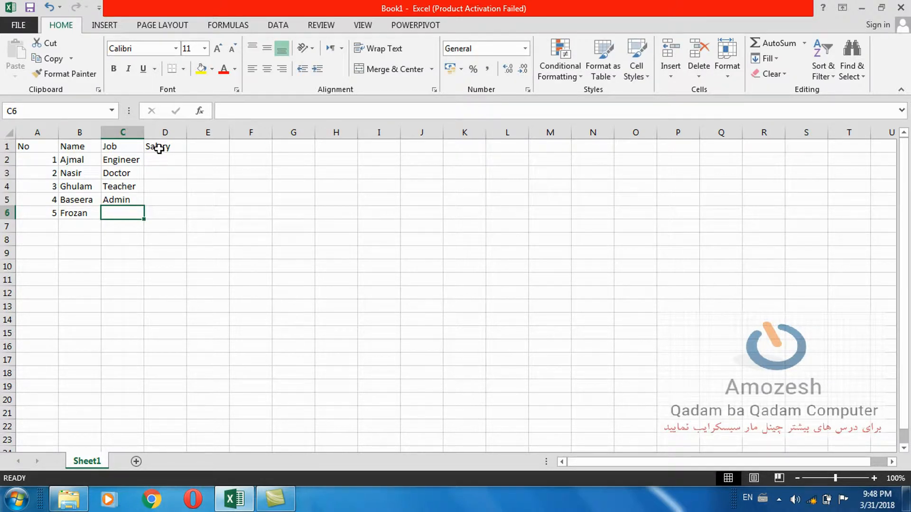
pyautogui.write('Cood')
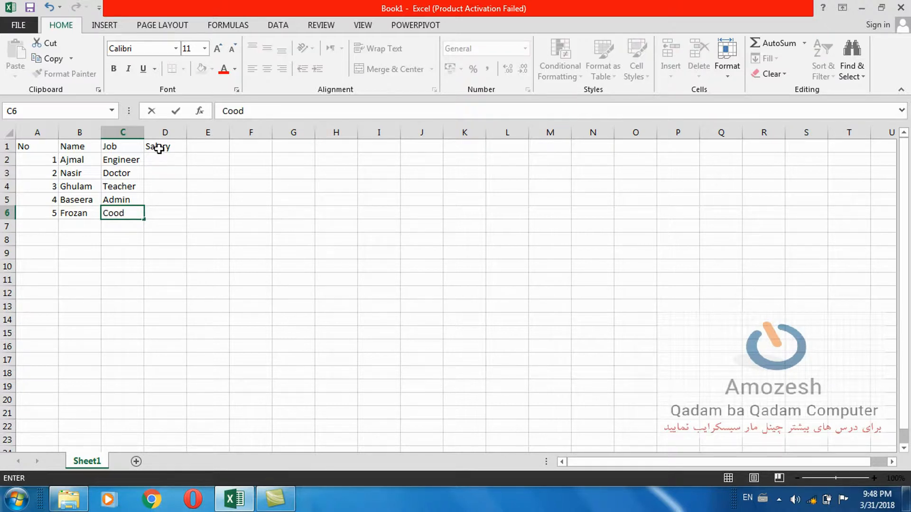
pyautogui.press('BackSpace')
pyautogui.write('k')
pyautogui.press('Tab')
# - Enter the salaries 20000 in cell D2 and 23000 in cell D3
pyautogui.press('Up')
pyautogui.press('Up')
pyautogui.press('Up')
pyautogui.press('Up')
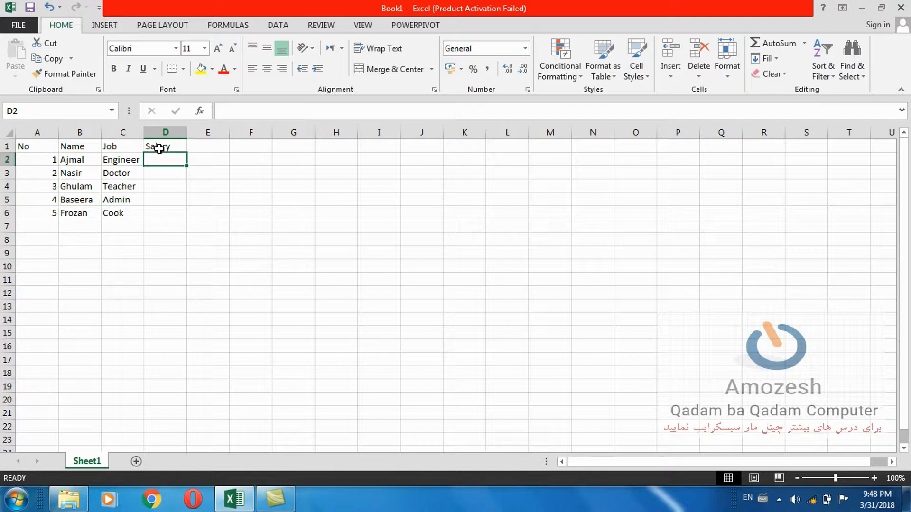
pyautogui.write('2')
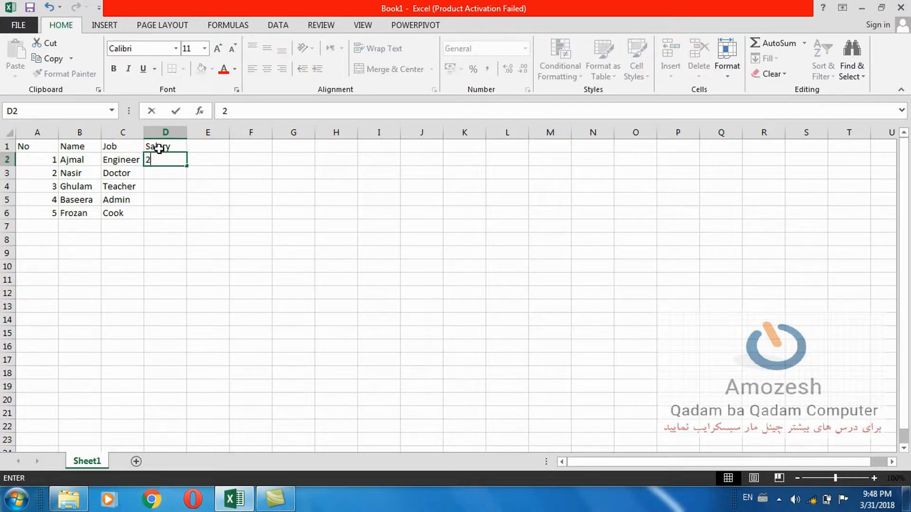
pyautogui.write('0000')
pyautogui.press('Return')
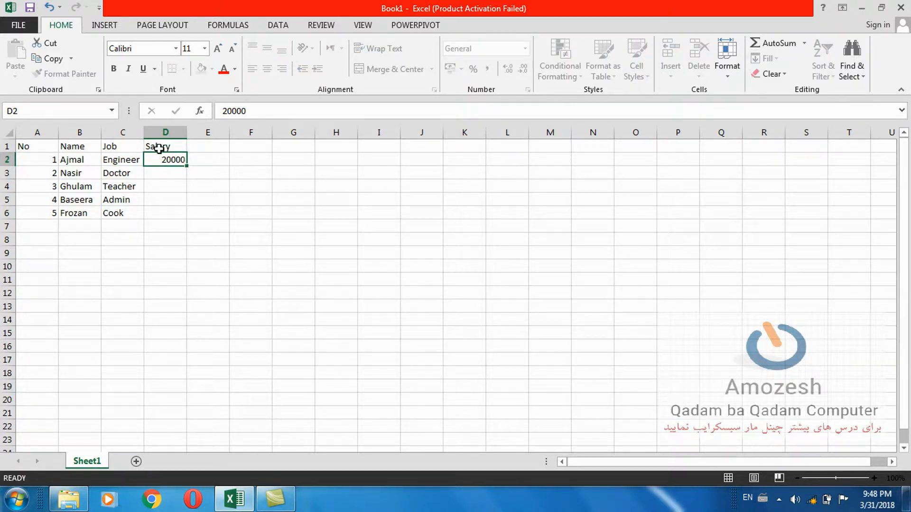
pyautogui.write('23000')
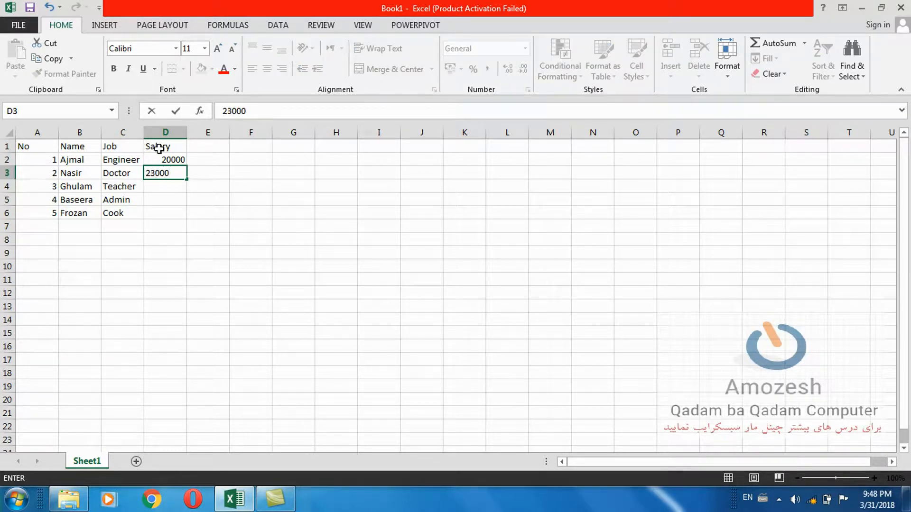
pyautogui.press('Return')
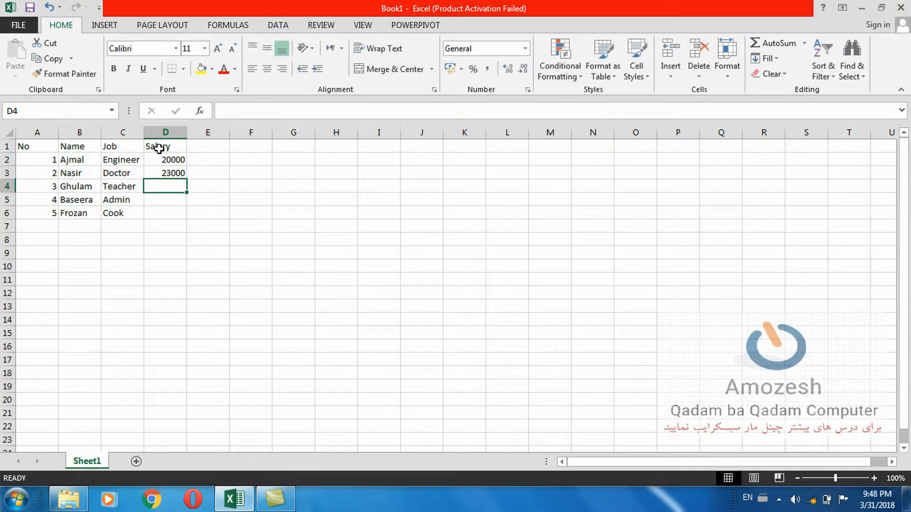
# - Enter the salaries 16000 in cell D4, 14000 in cell D5 and 10000 in cell D6
pyautogui.write('16000')
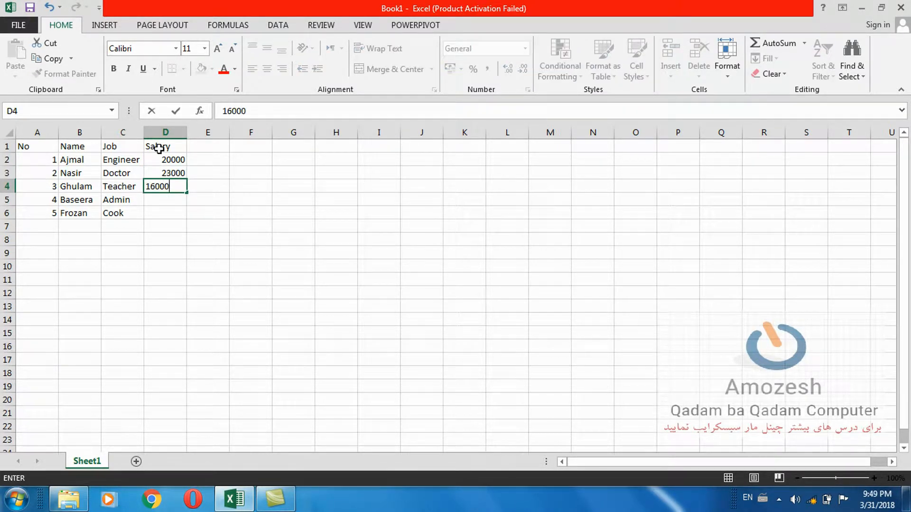
pyautogui.press('Return')
pyautogui.write('14000')
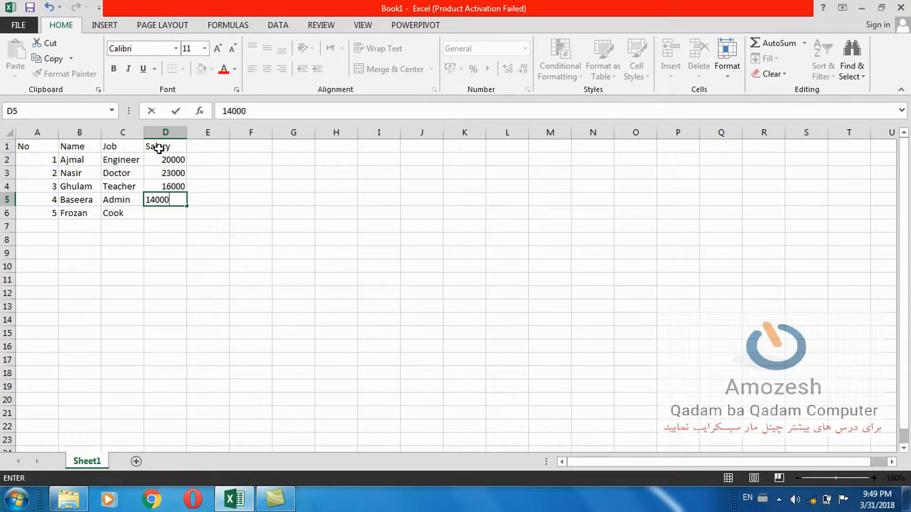
pyautogui.press('Return')
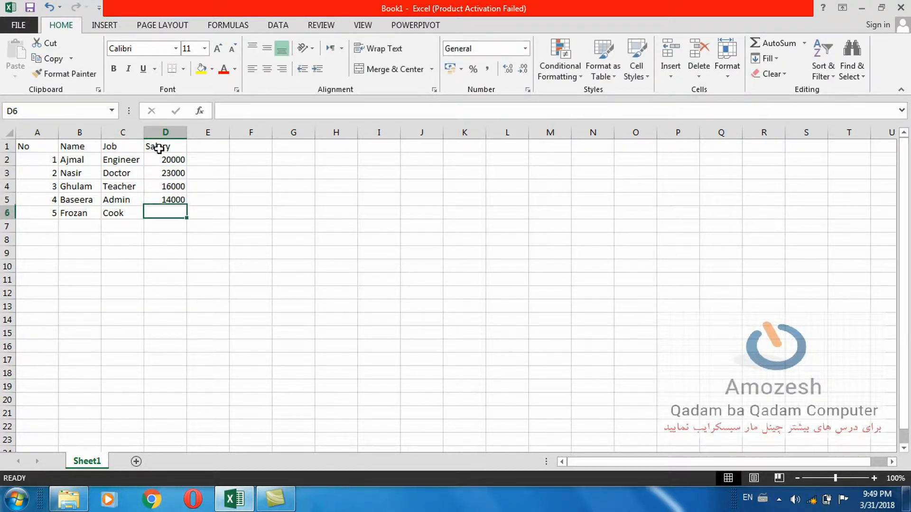
pyautogui.write('10')
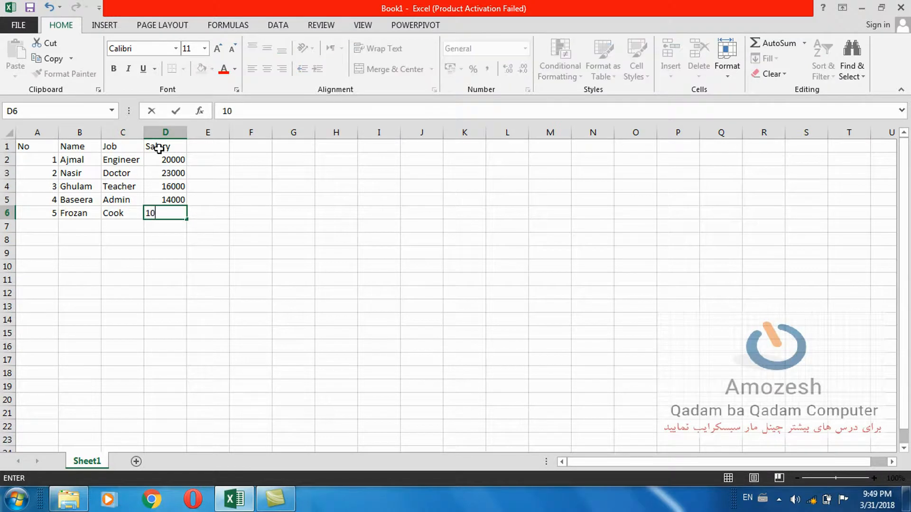
pyautogui.write('000')
# - Format the whole Salary column as Currency with no decimal places
pyautogui.click(176, 131)
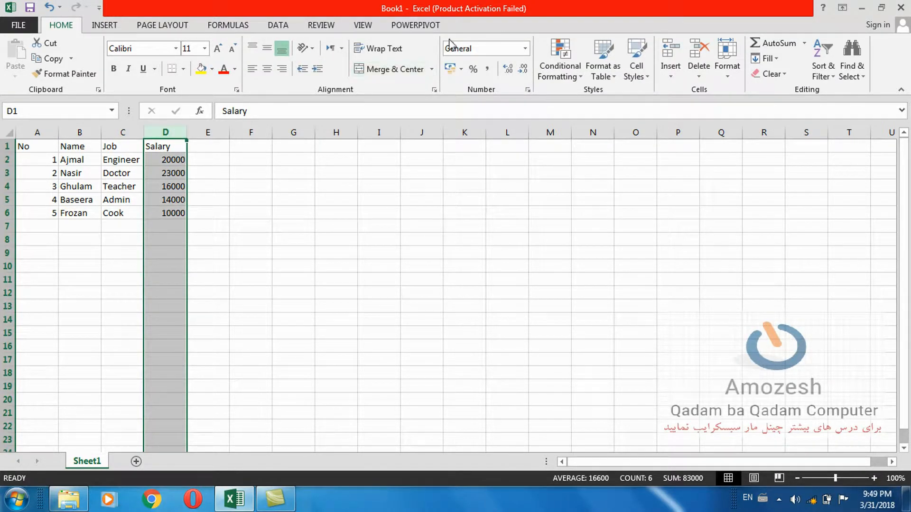
pyautogui.click(525, 49)
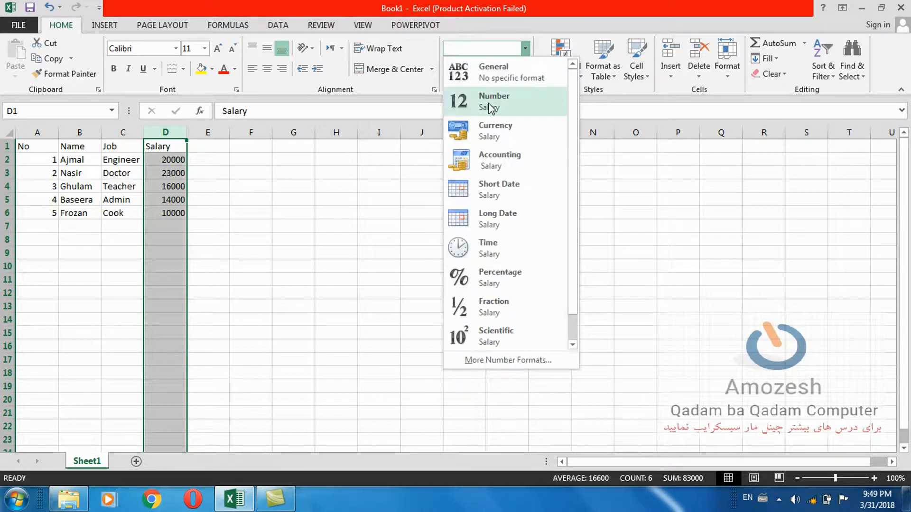
pyautogui.click(495, 137)
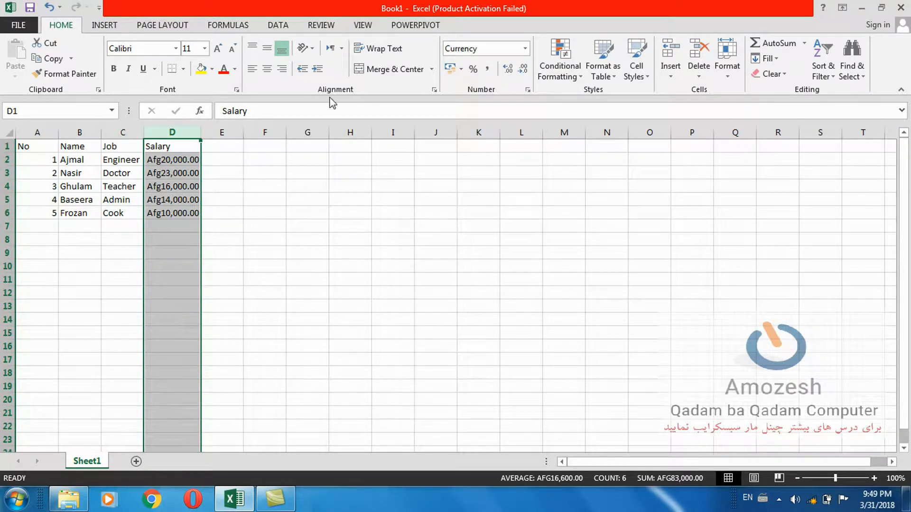
pyautogui.click(523, 71)
pyautogui.click(524, 72)
pyautogui.click(254, 188)
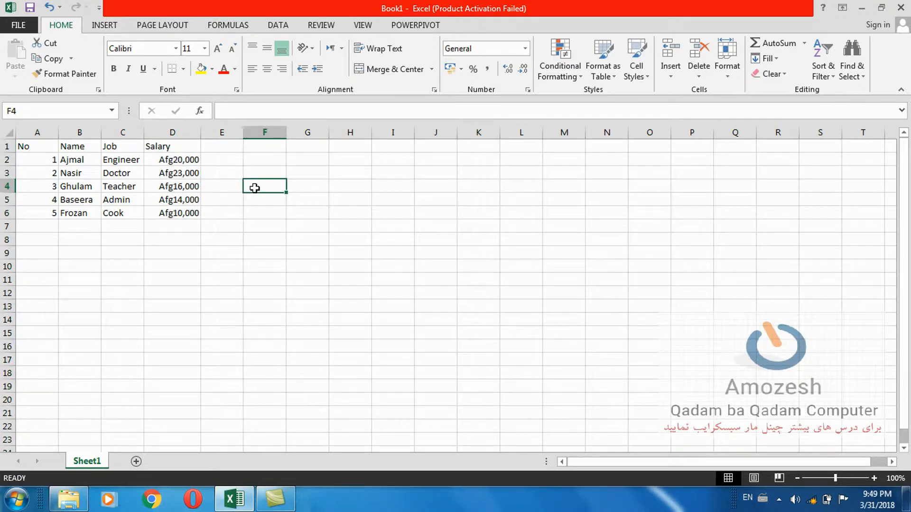
# - Create a Greater Than highlight rule for the whole Salary column with 15000 as the threshold
pyautogui.click(174, 131)
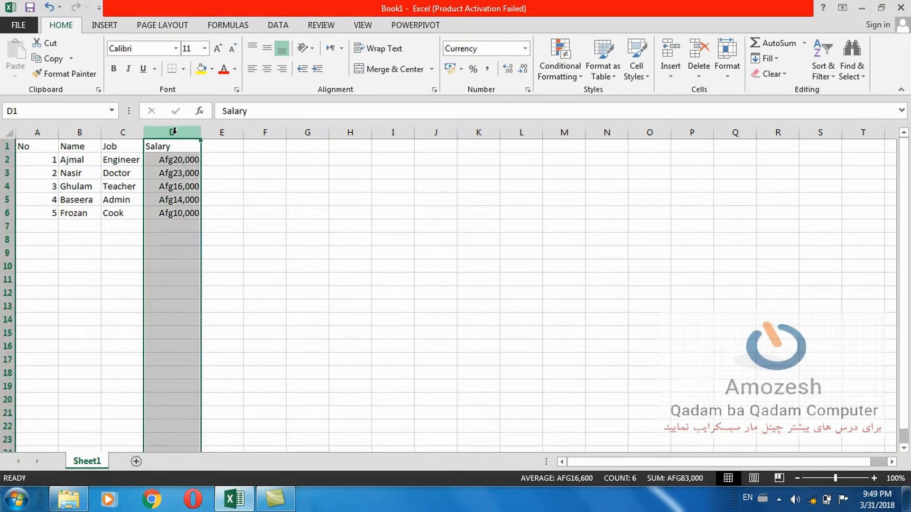
pyautogui.click(546, 69)
pyautogui.moveTo(596, 95)
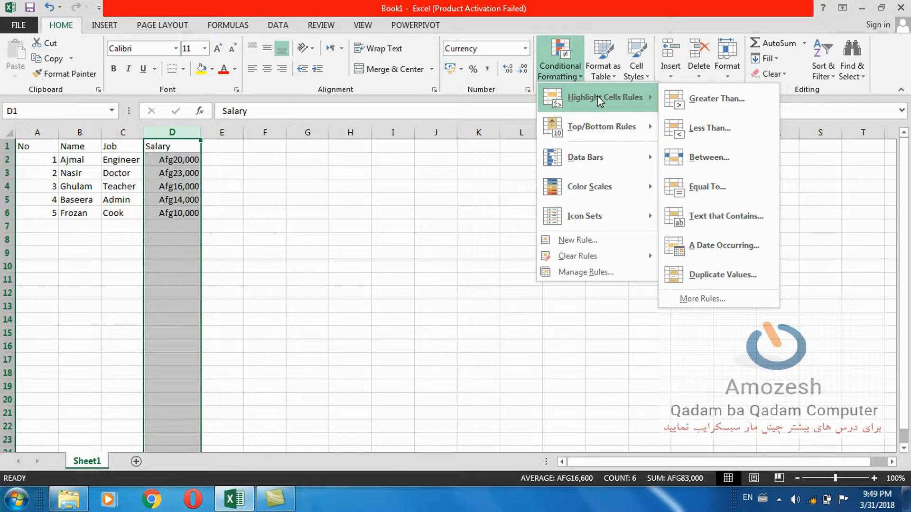
pyautogui.click(693, 108)
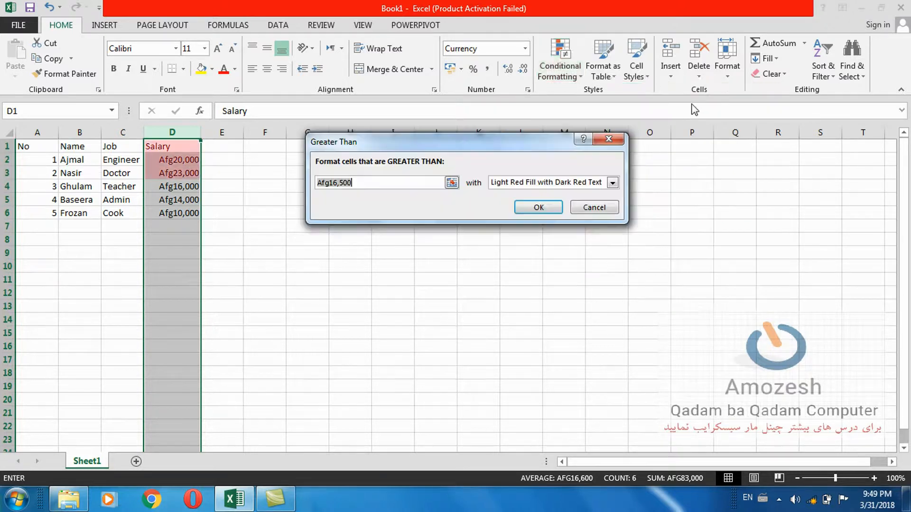
pyautogui.click(382, 183)
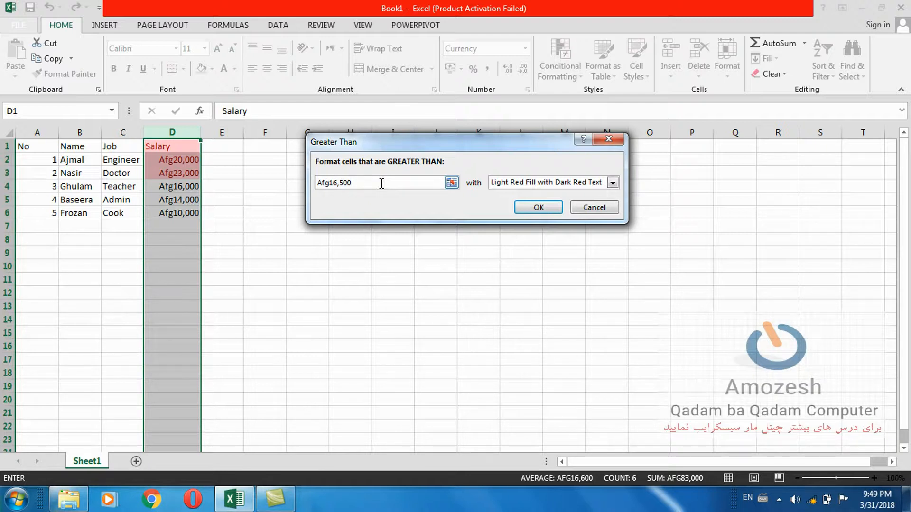
pyautogui.press('BackSpace')
pyautogui.press('BackSpace')
pyautogui.press('BackSpace')
pyautogui.press('BackSpace')
pyautogui.press('BackSpace')
pyautogui.press('BackSpace')
pyautogui.press('BackSpace')
pyautogui.press('BackSpace')
pyautogui.press('BackSpace')
pyautogui.write('1')
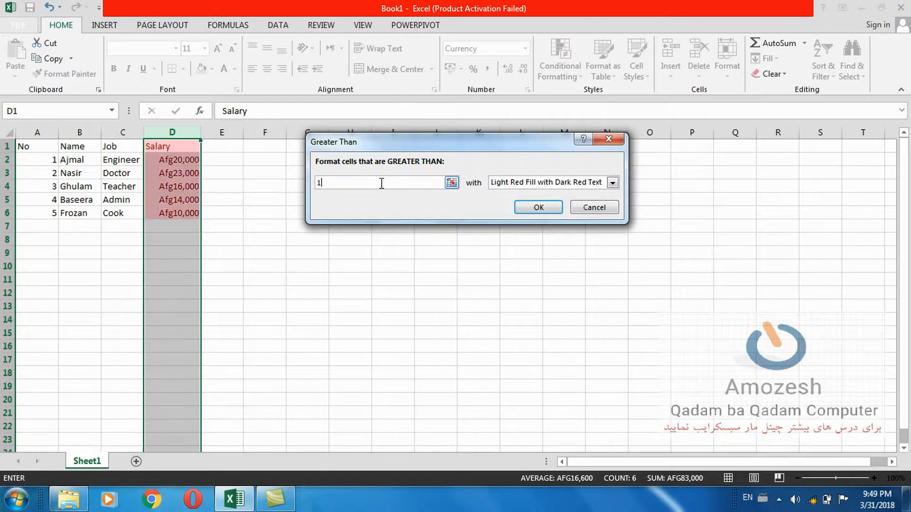
pyautogui.press('BackSpace')
pyautogui.write('15000')
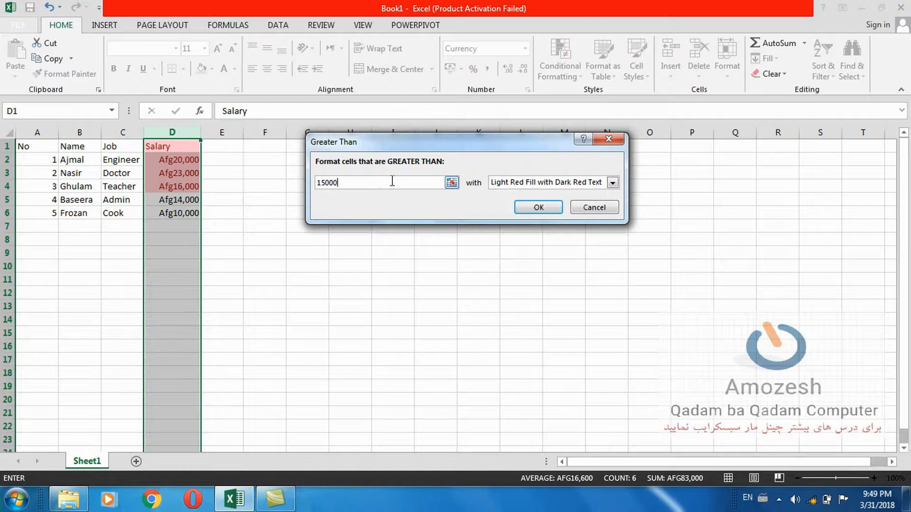
# - Give the Greater Than rule a custom format with a bright red background fill and apply it
pyautogui.click(613, 184)
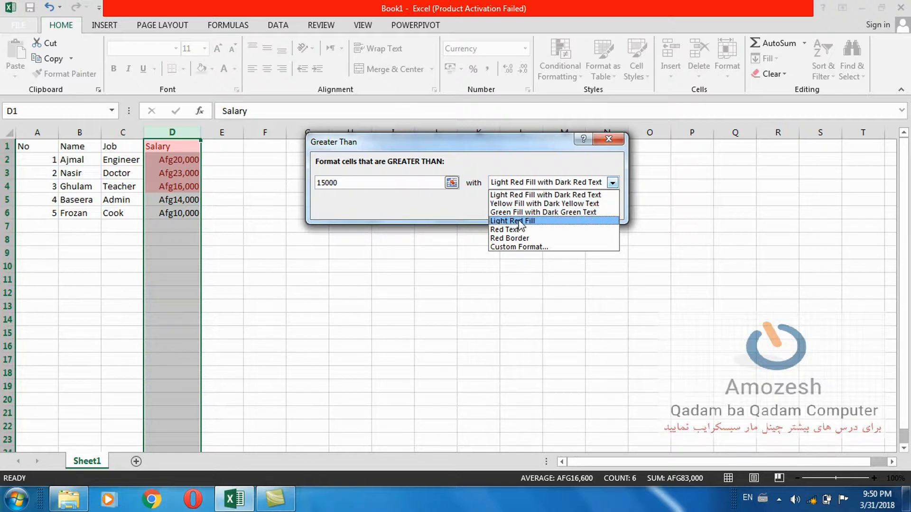
pyautogui.click(518, 246)
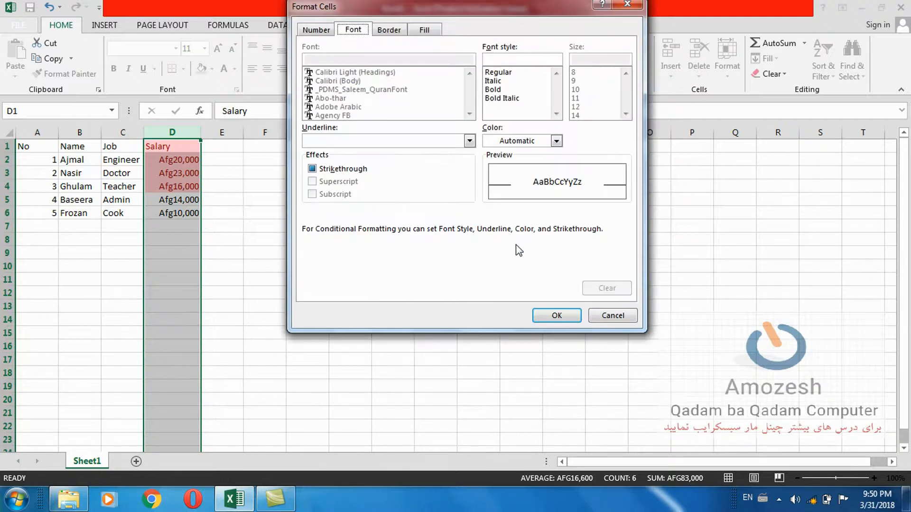
pyautogui.click(429, 33)
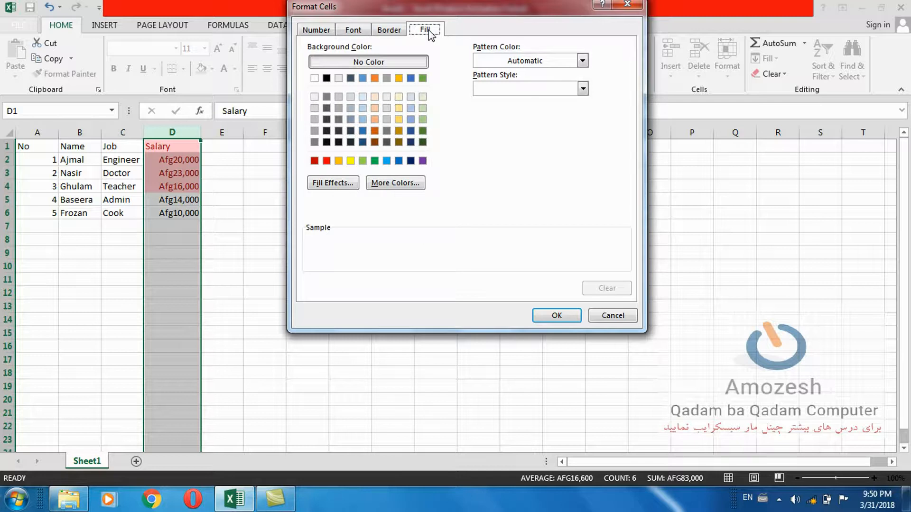
pyautogui.click(387, 161)
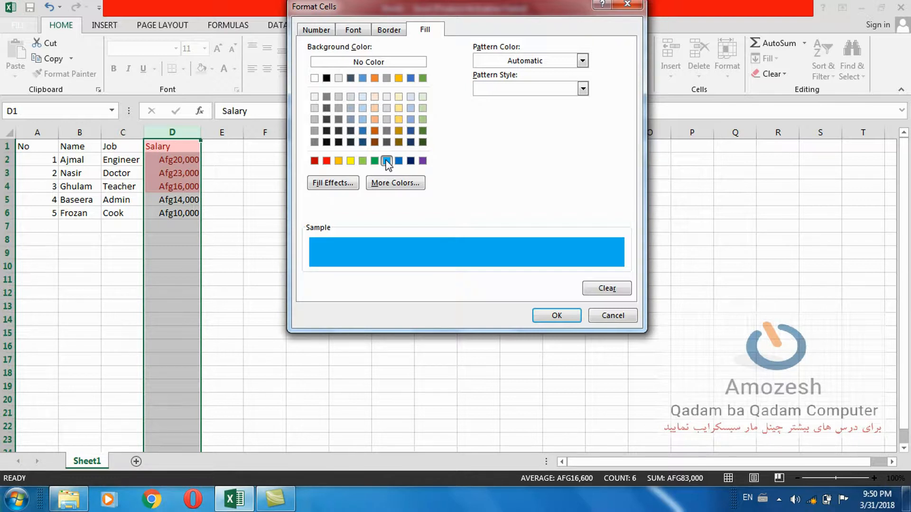
pyautogui.click(375, 161)
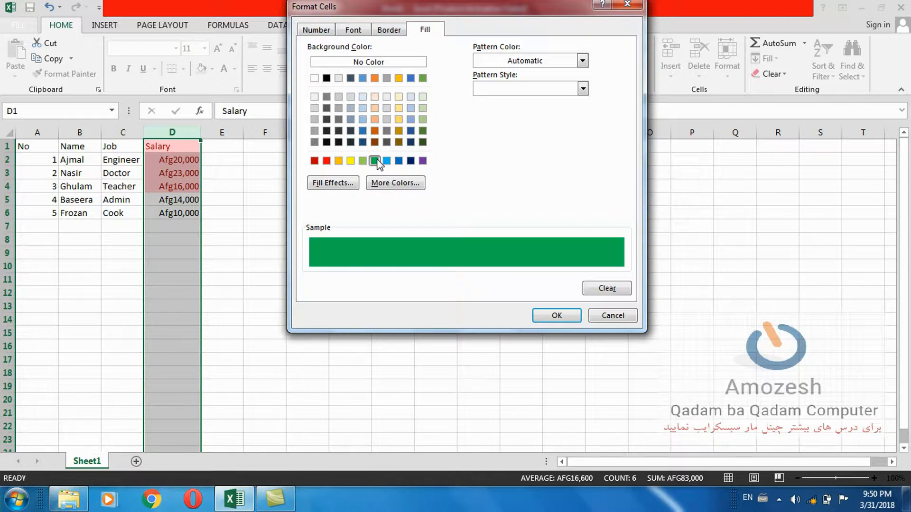
pyautogui.click(326, 161)
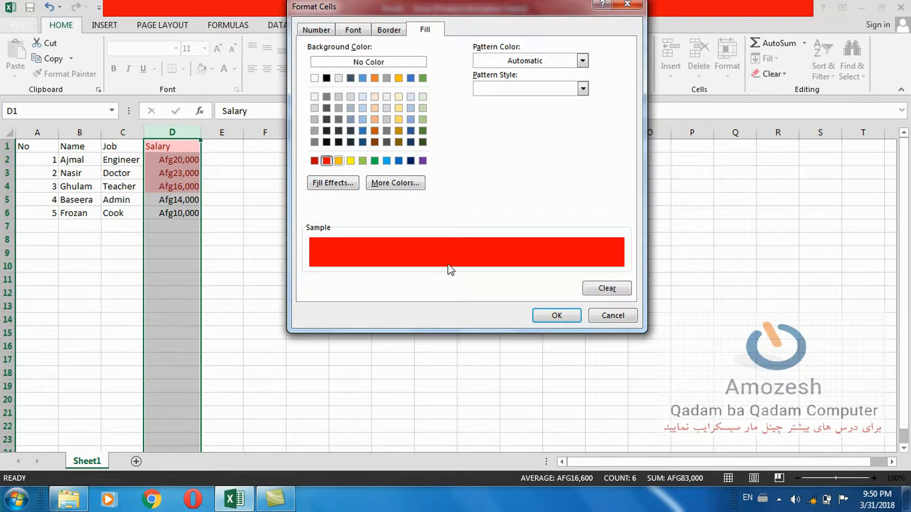
pyautogui.click(555, 315)
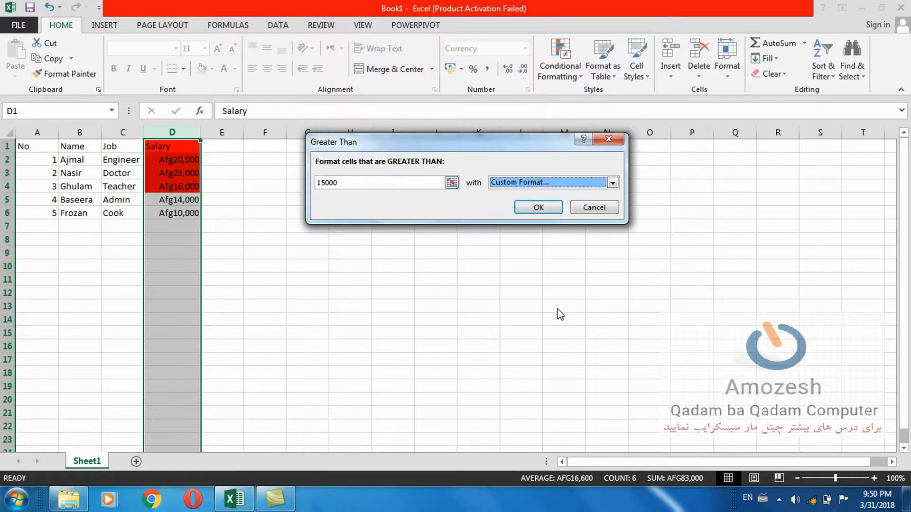
pyautogui.click(536, 209)
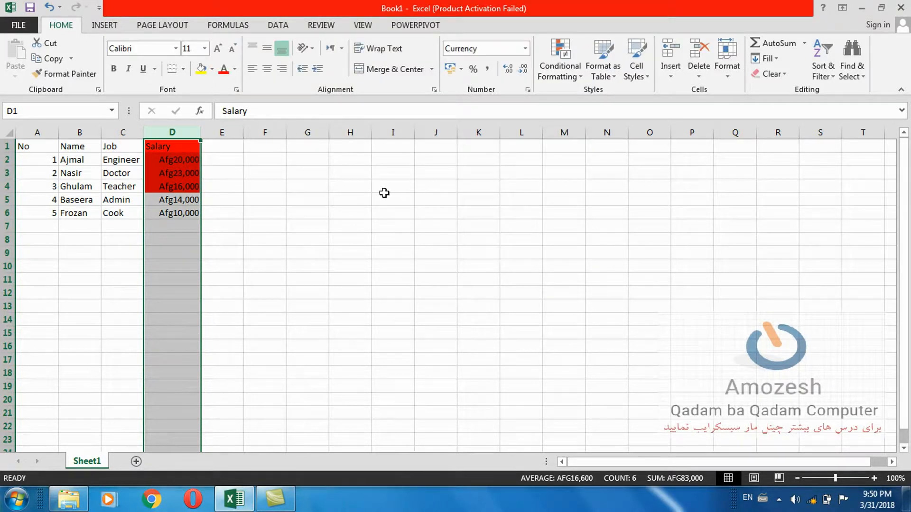
# - Undo the red-fill conditional formatting on the Salary column, which also covers the header cell
pyautogui.click(189, 159)
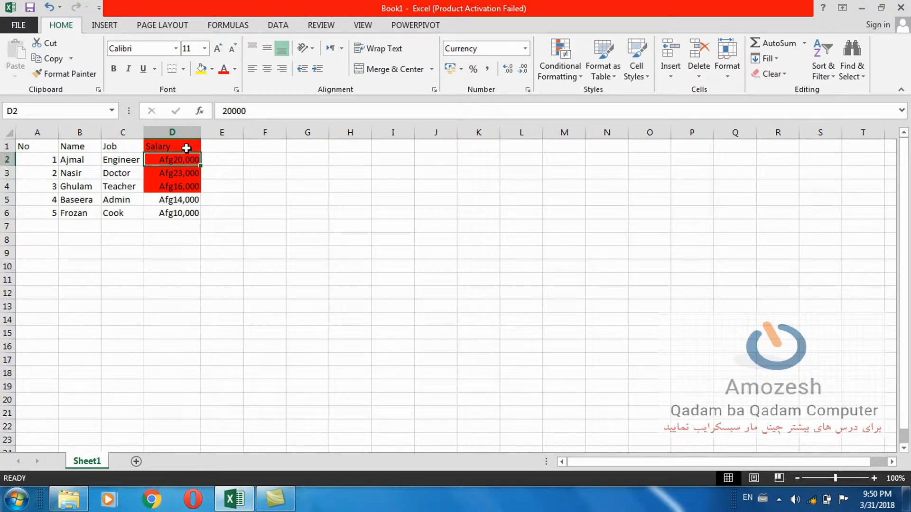
pyautogui.click(186, 148)
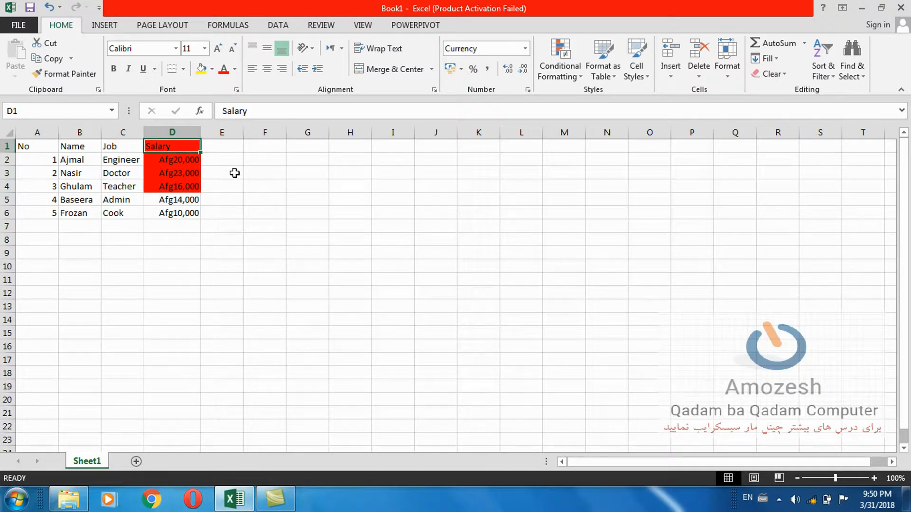
pyautogui.hotkey('ctrl', 'z')
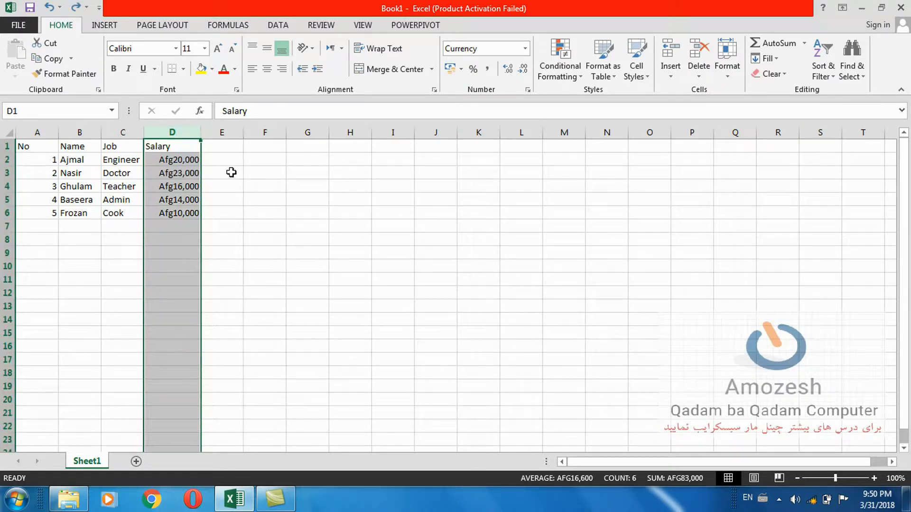
# - Apply a Greater Than conditional formatting rule to cells D2:D7 that shows values above 15000 with Red Text
pyautogui.click(229, 172)
pyautogui.click(179, 160)
pyautogui.moveTo(180, 160); pyautogui.dragTo(183, 225)
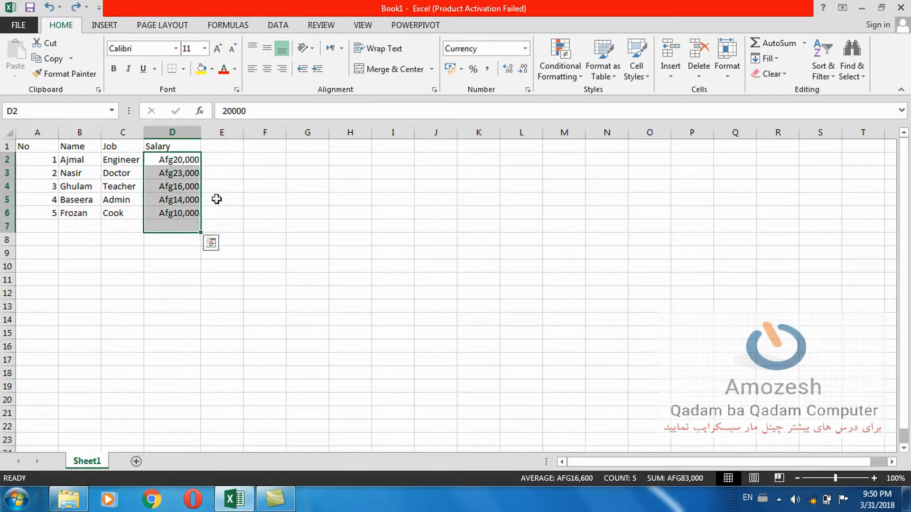
pyautogui.click(561, 69)
pyautogui.moveTo(614, 97)
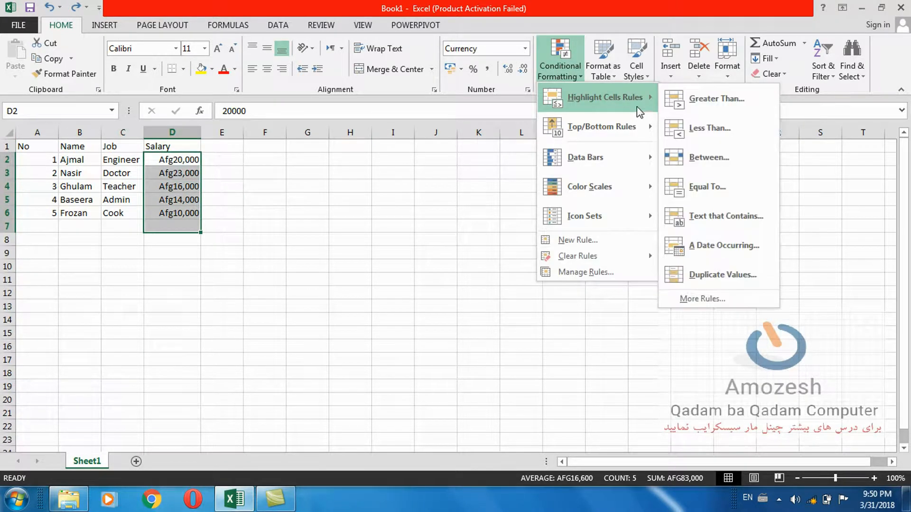
pyautogui.click(698, 97)
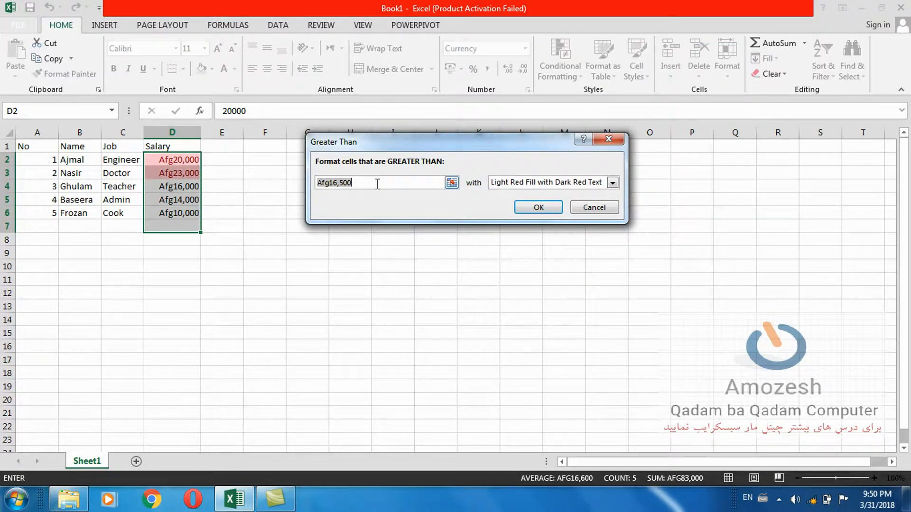
pyautogui.write('1500')
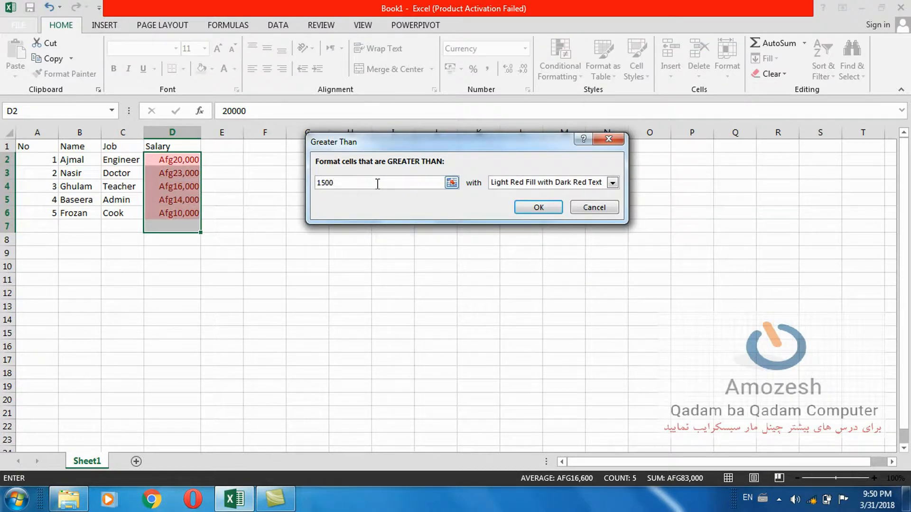
pyautogui.write('0')
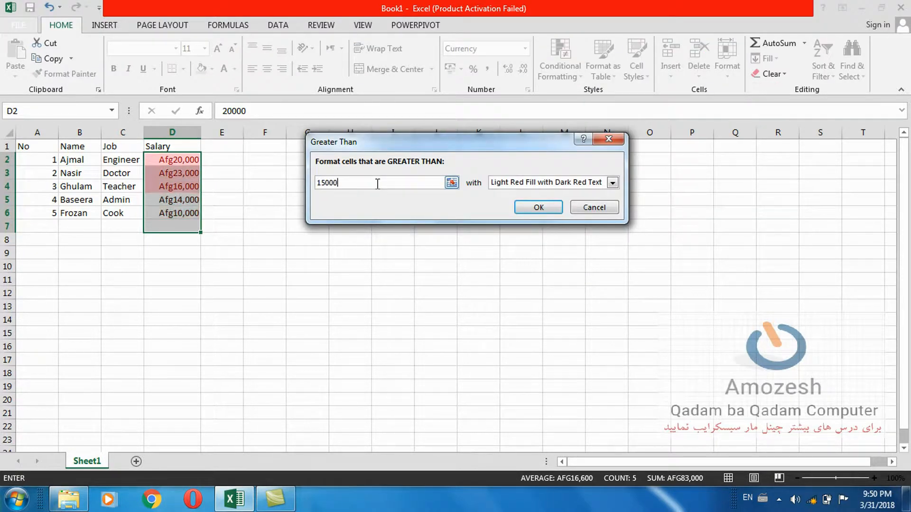
pyautogui.click(612, 183)
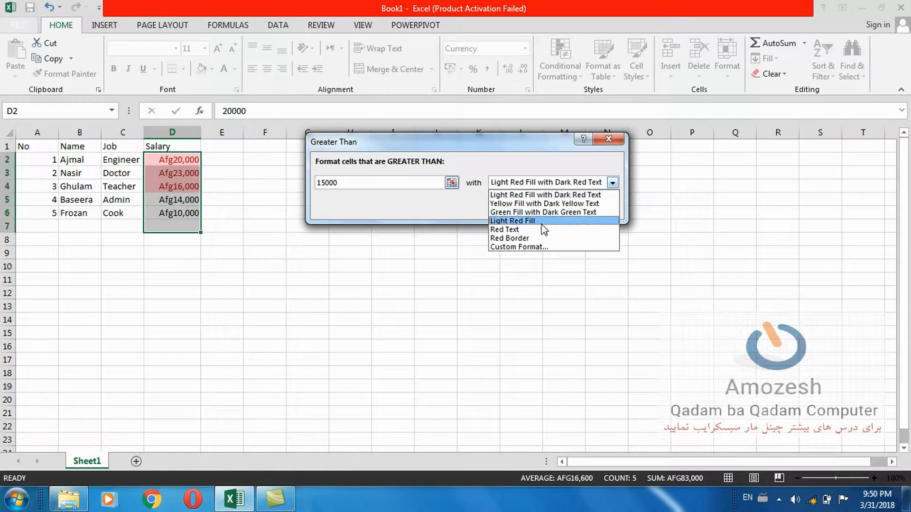
pyautogui.click(516, 231)
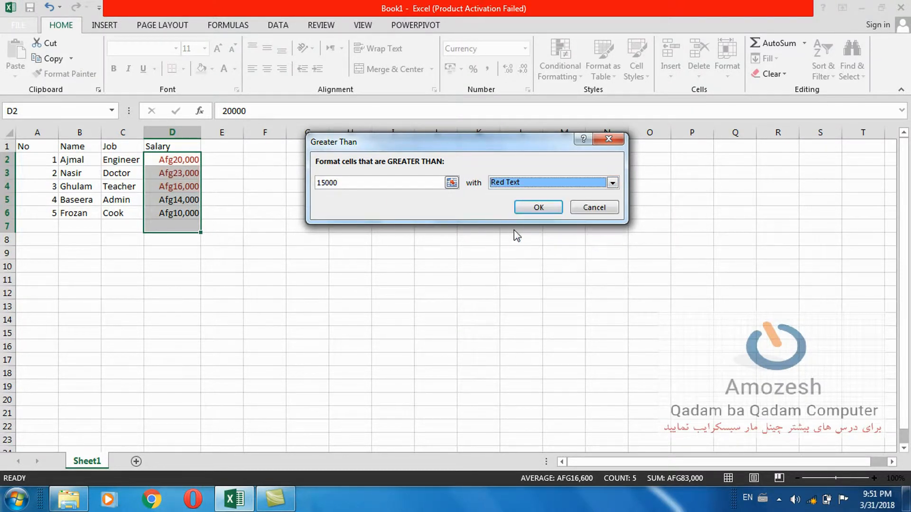
pyautogui.click(543, 207)
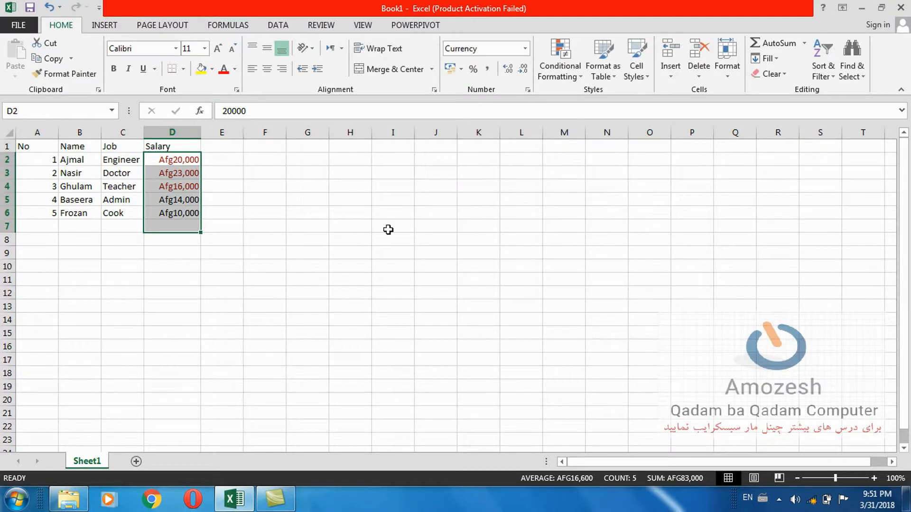
pyautogui.moveTo(221, 213); pyautogui.dragTo(221, 199)
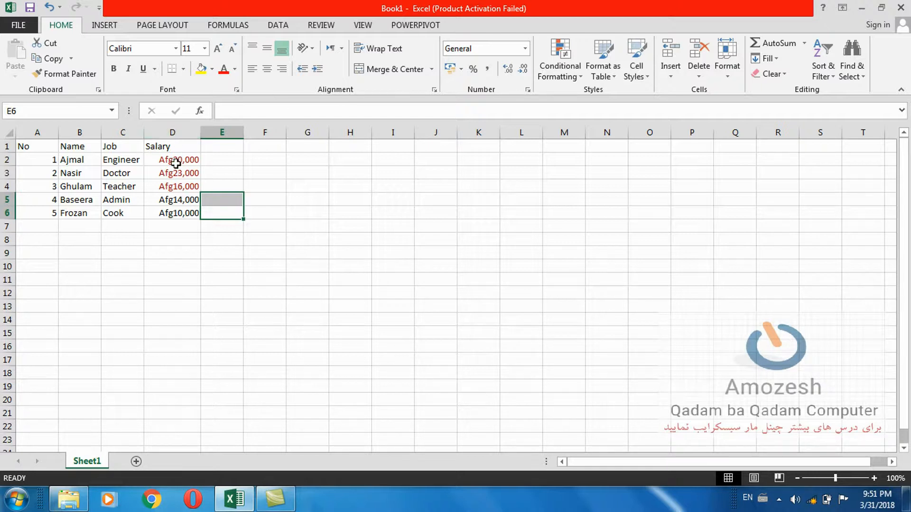
# - Create a Less Than highlight rule for the salaries in D2:D6 with 12000 as the threshold
pyautogui.moveTo(177, 160); pyautogui.dragTo(181, 213)
pyautogui.click(560, 59)
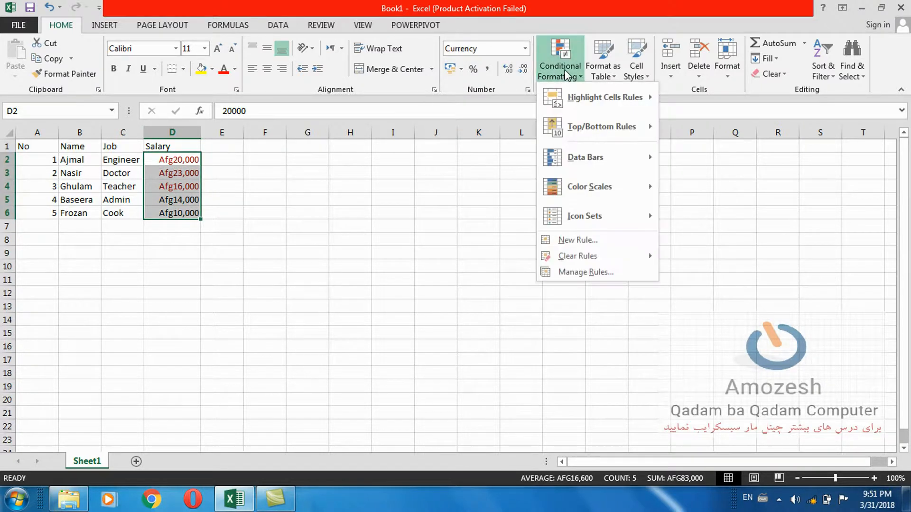
pyautogui.moveTo(602, 94)
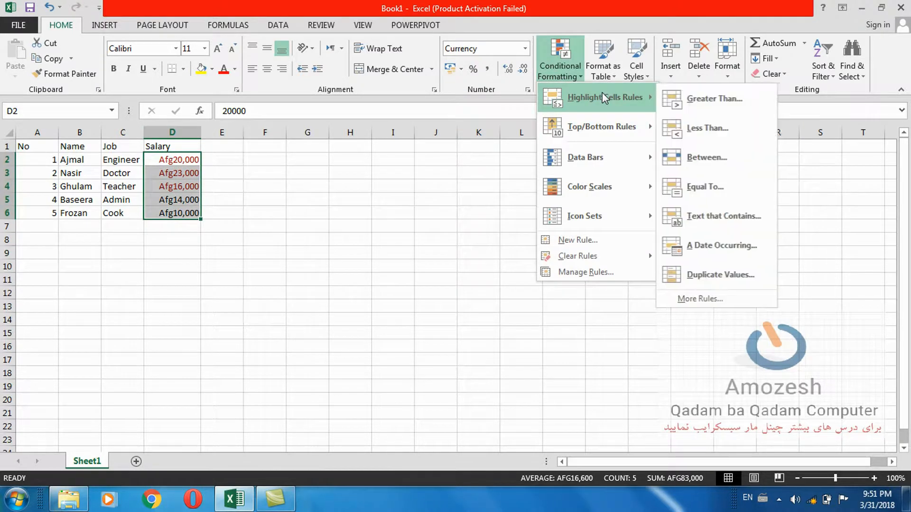
pyautogui.click(704, 126)
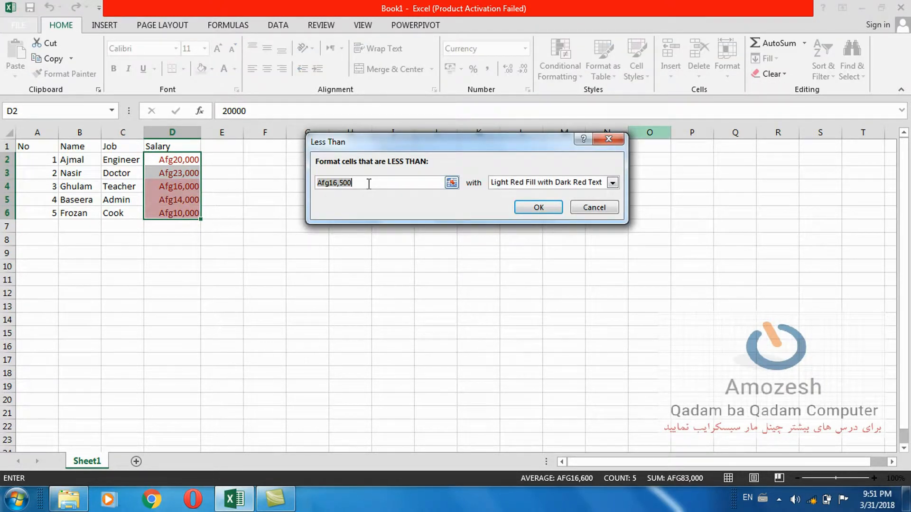
pyautogui.write('12000')
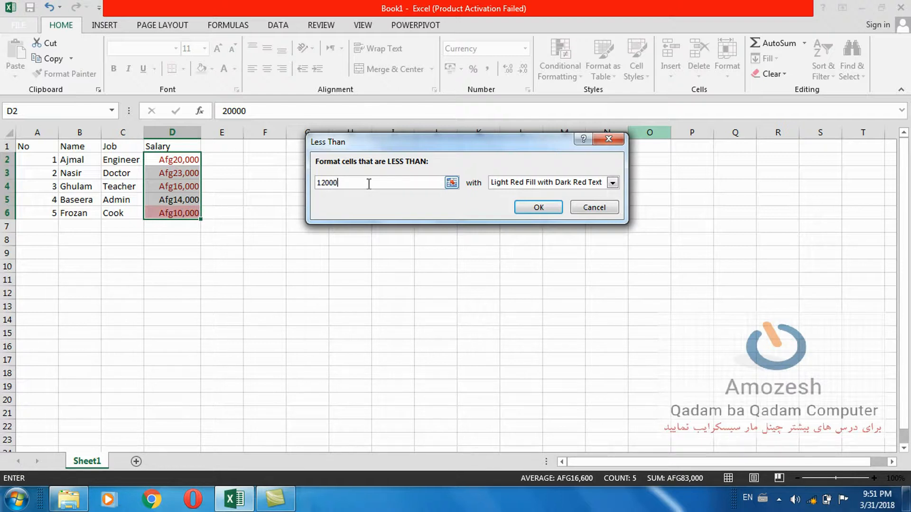
# - Give the Less Than rule a custom format with a yellow background fill and apply it
pyautogui.click(613, 182)
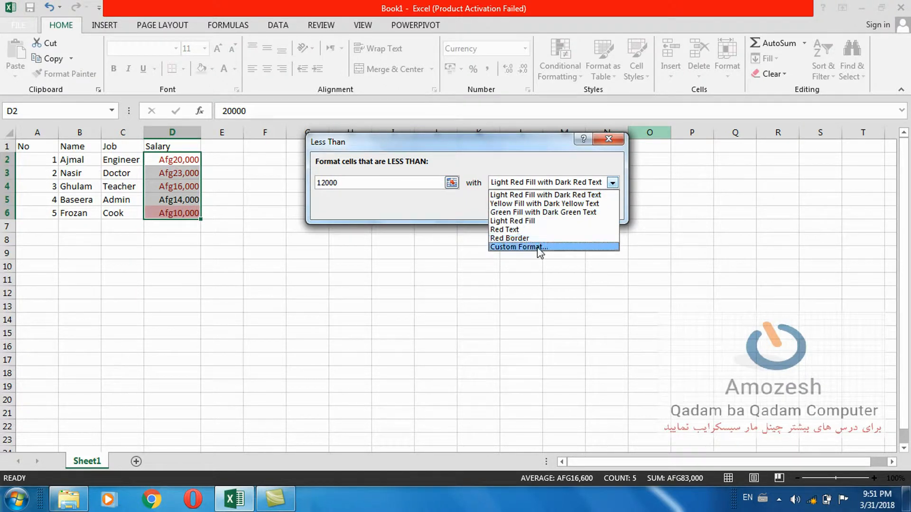
pyautogui.click(540, 247)
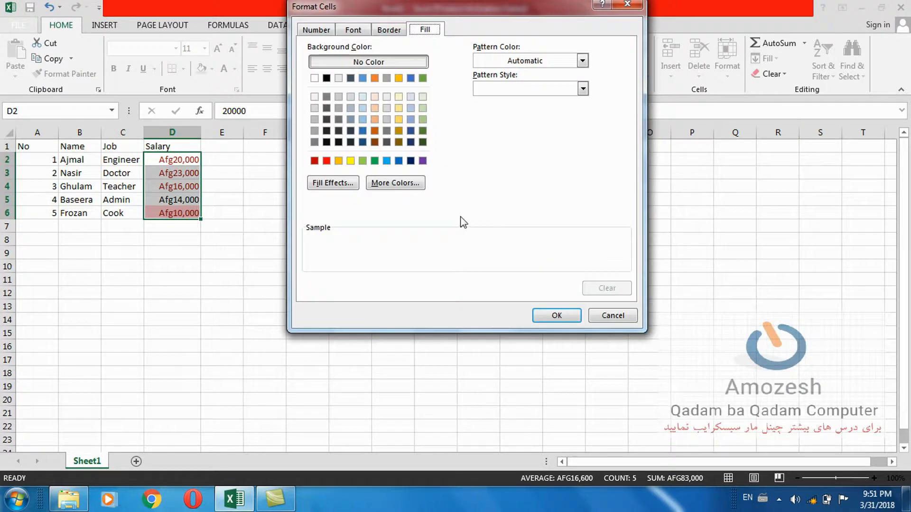
pyautogui.click(351, 161)
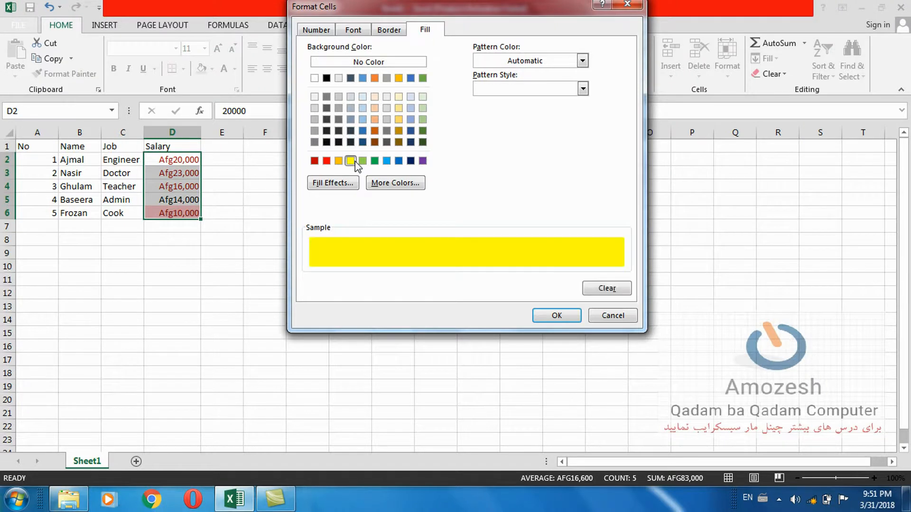
pyautogui.click(550, 316)
pyautogui.click(536, 208)
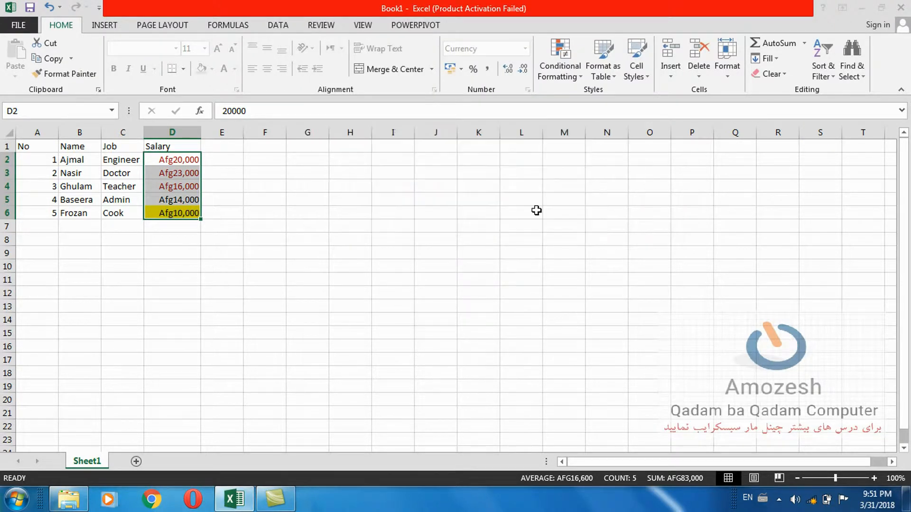
pyautogui.click(377, 214)
pyautogui.click(187, 213)
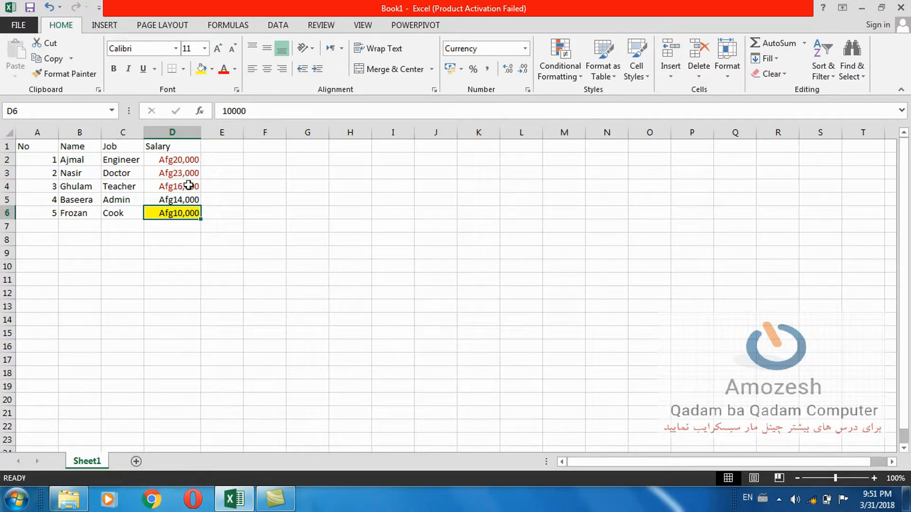
# - Create a Between highlight rule for the salaries in D2:D6 with limits of 11000 and 14500
pyautogui.moveTo(181, 160); pyautogui.dragTo(183, 217)
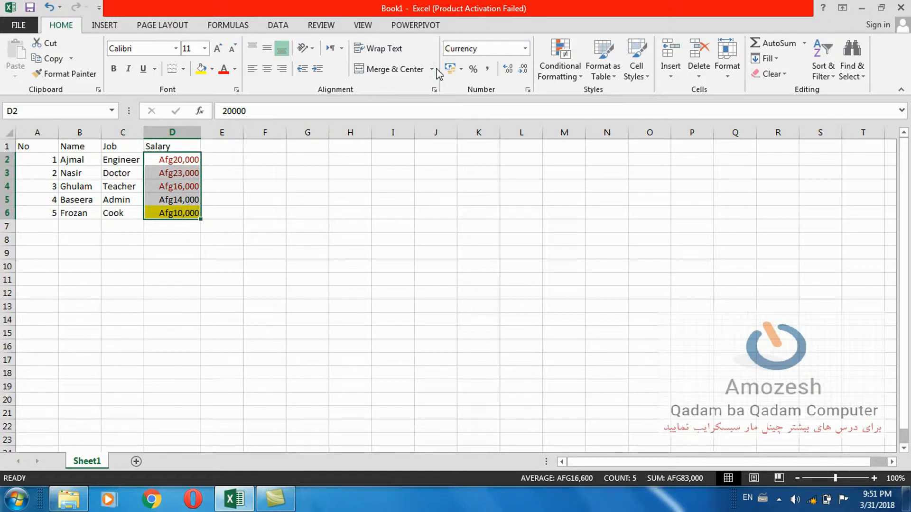
pyautogui.click(562, 75)
pyautogui.moveTo(596, 107)
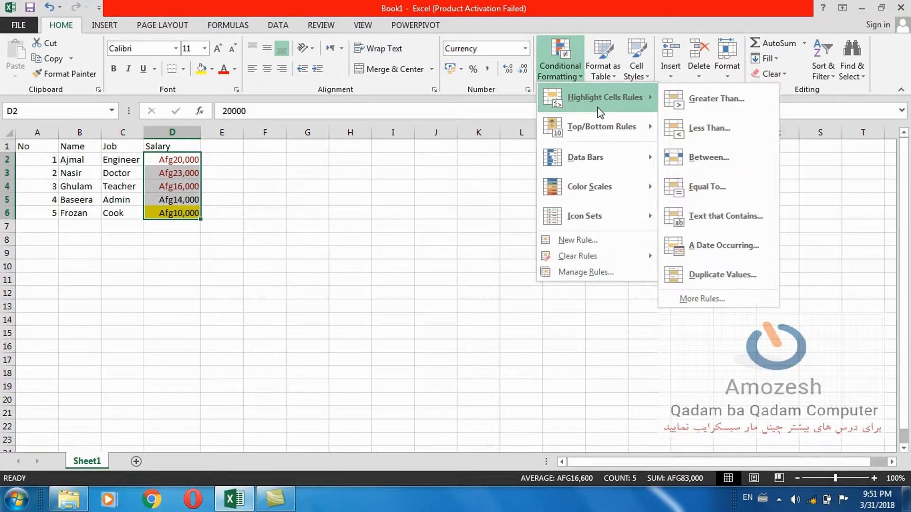
pyautogui.click(702, 156)
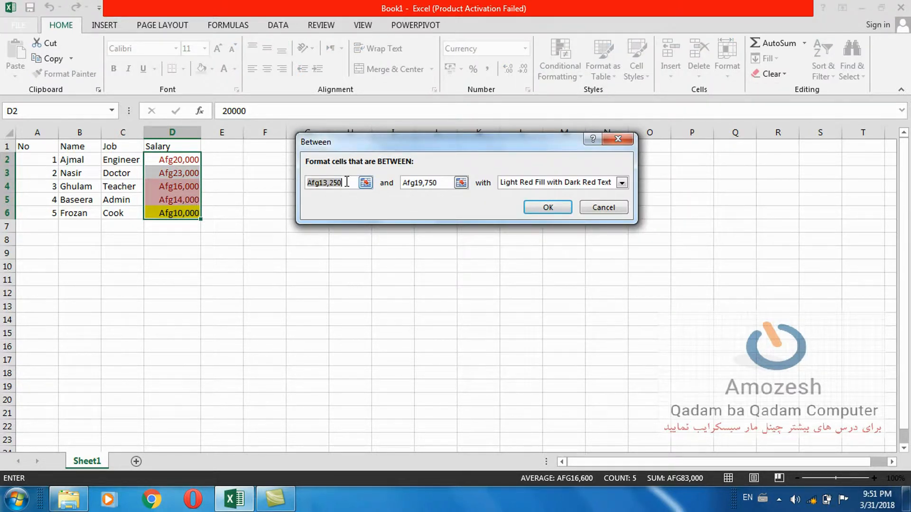
pyautogui.write('11000')
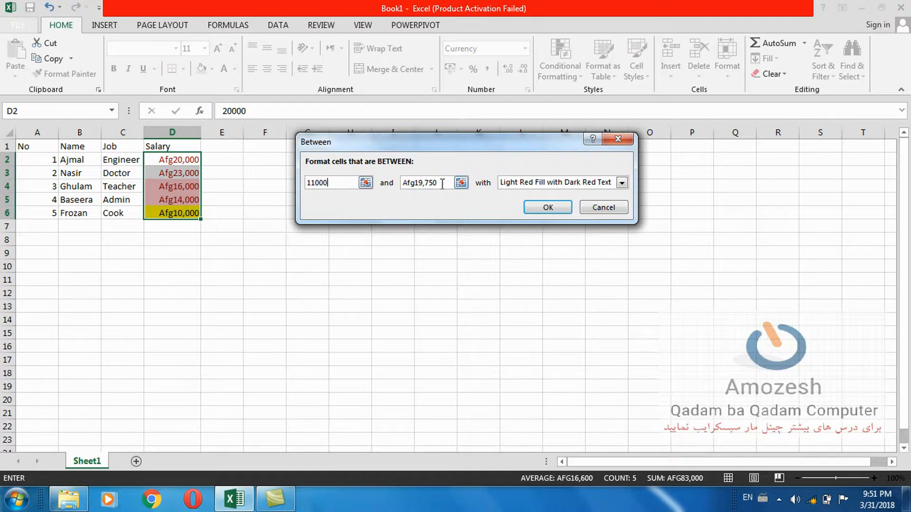
pyautogui.moveTo(441, 183); pyautogui.dragTo(396, 183)
pyautogui.write('1')
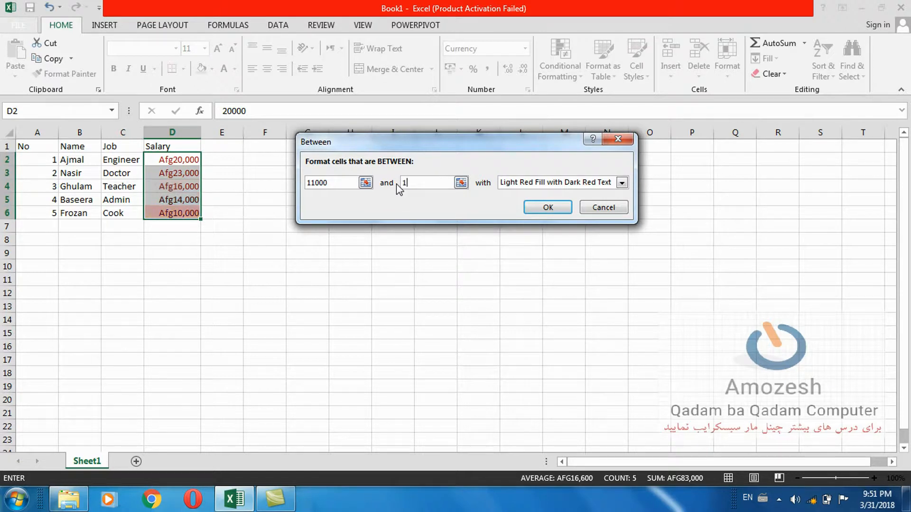
pyautogui.write('4500')
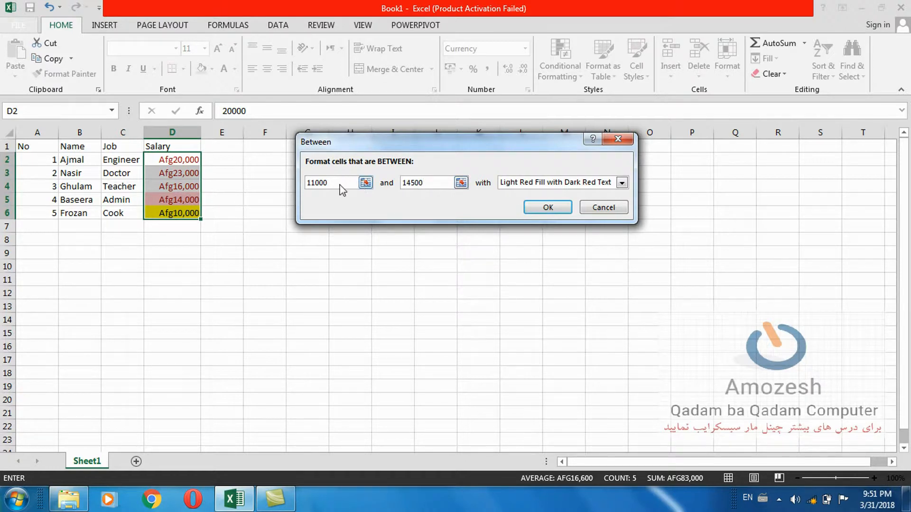
# - Choose Red Border as the format of the Between rule and apply it
pyautogui.click(622, 183)
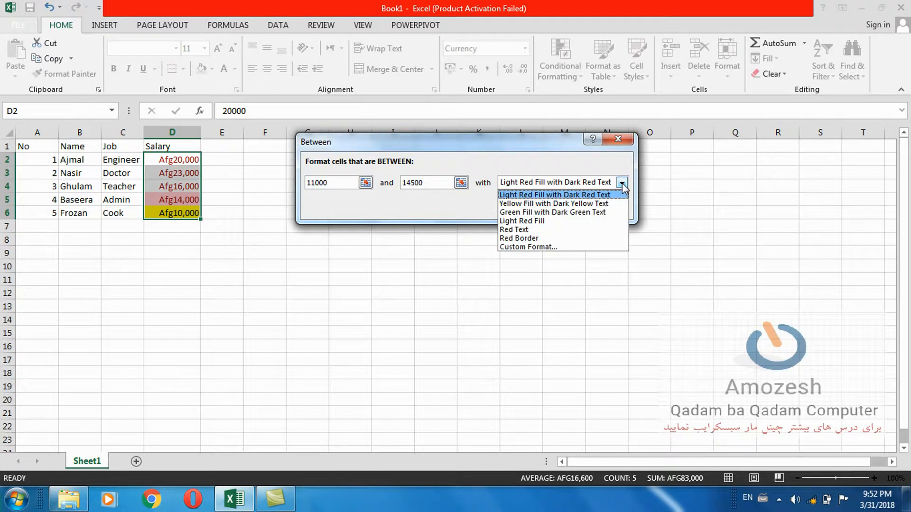
pyautogui.click(529, 239)
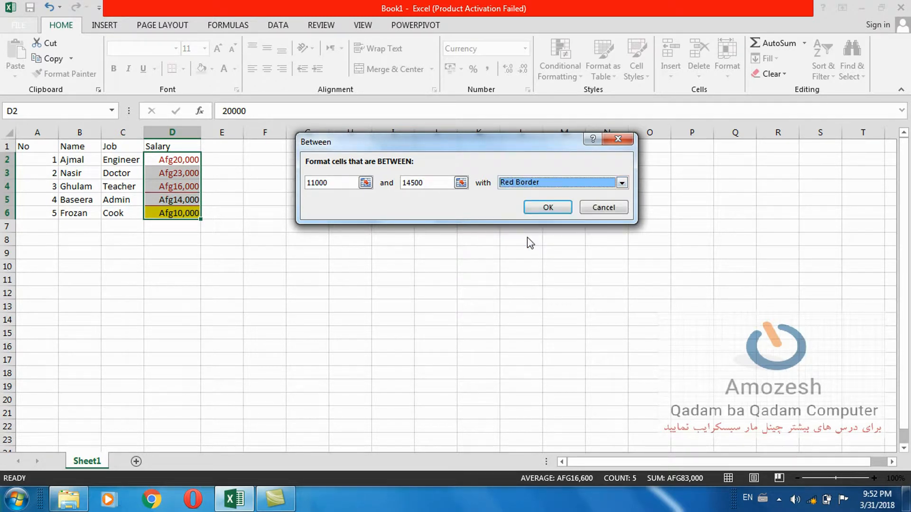
pyautogui.click(547, 208)
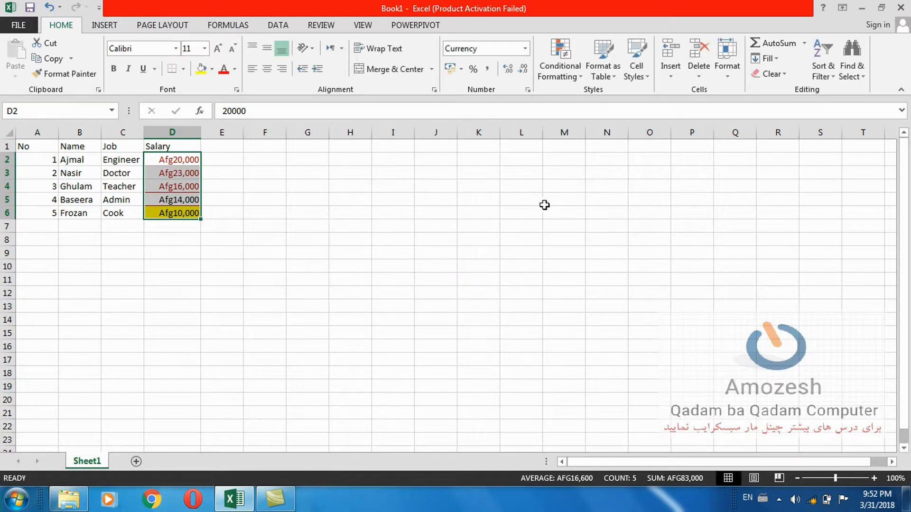
pyautogui.click(313, 253)
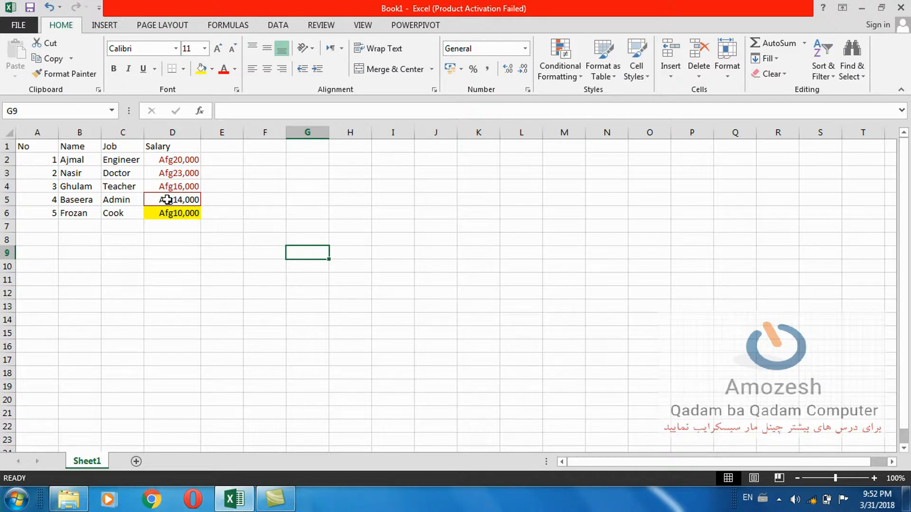
pyautogui.click(572, 76)
pyautogui.moveTo(610, 109)
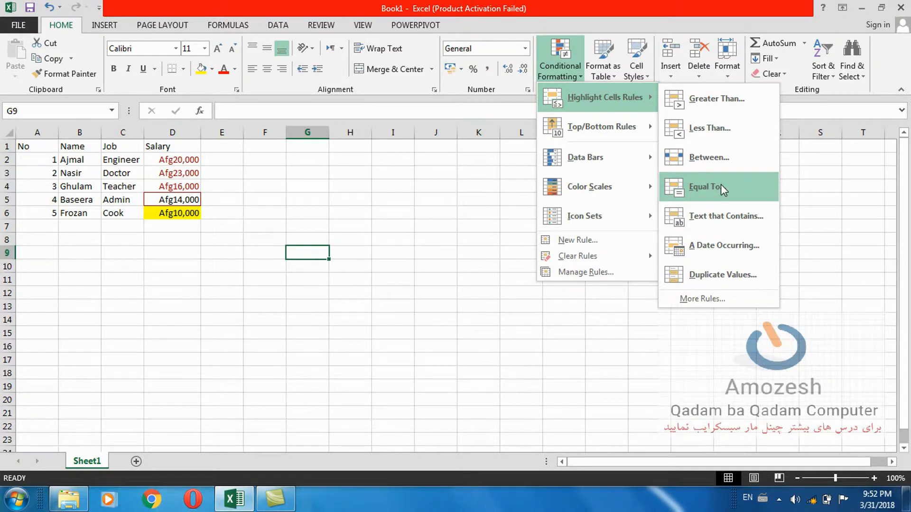
pyautogui.click(460, 163)
pyautogui.moveTo(52, 165); pyautogui.dragTo(125, 212)
pyautogui.click(120, 210)
# - Create an Equal To highlight rule for the names in B2:B6 that matches the first employee's name
pyautogui.moveTo(75, 162); pyautogui.dragTo(79, 216)
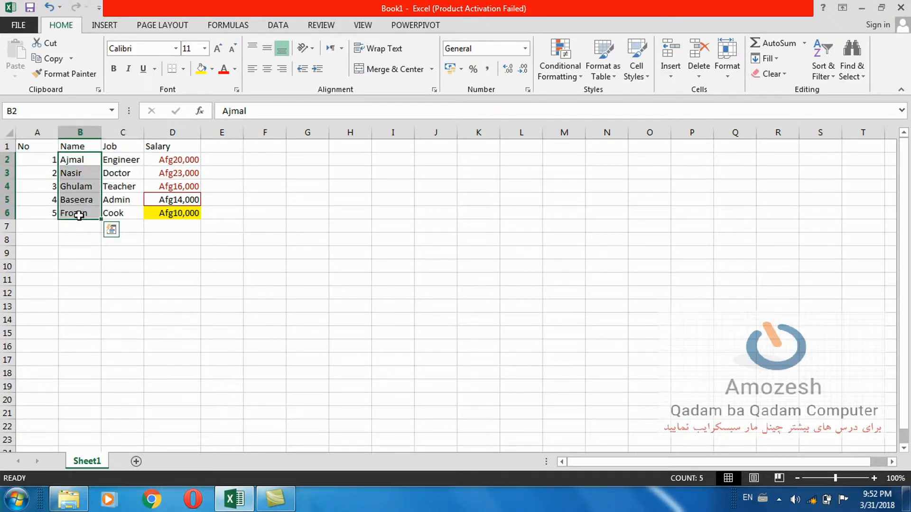
pyautogui.click(571, 78)
pyautogui.moveTo(655, 97)
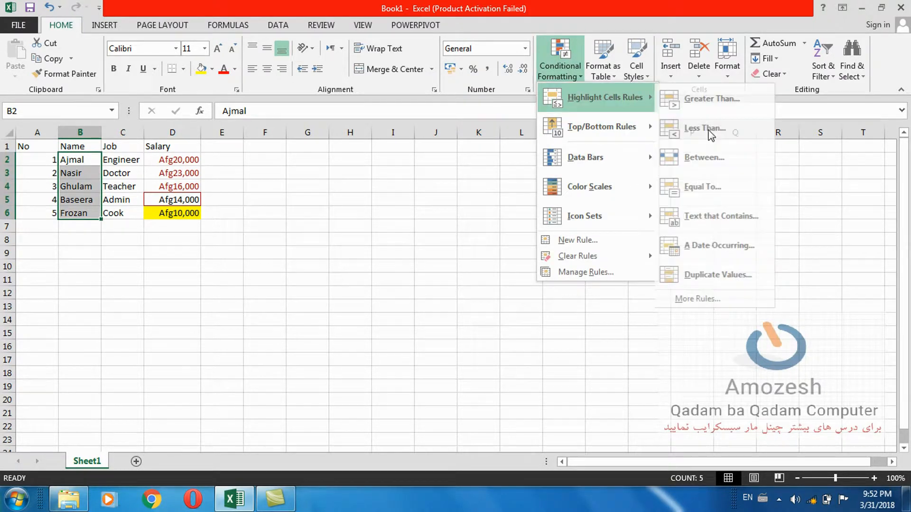
pyautogui.click(696, 197)
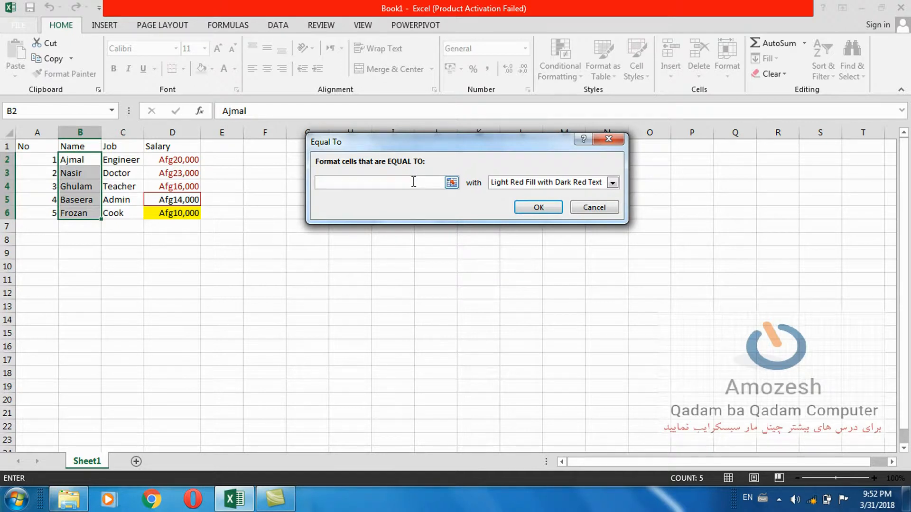
pyautogui.write('Ajmal')
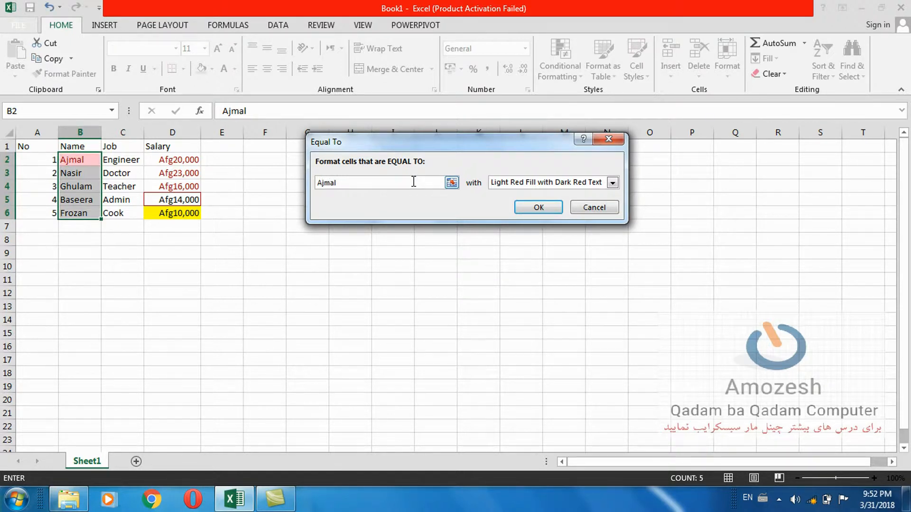
# - Give the Equal To rule a custom format with a bright red background fill and apply it
pyautogui.click(612, 182)
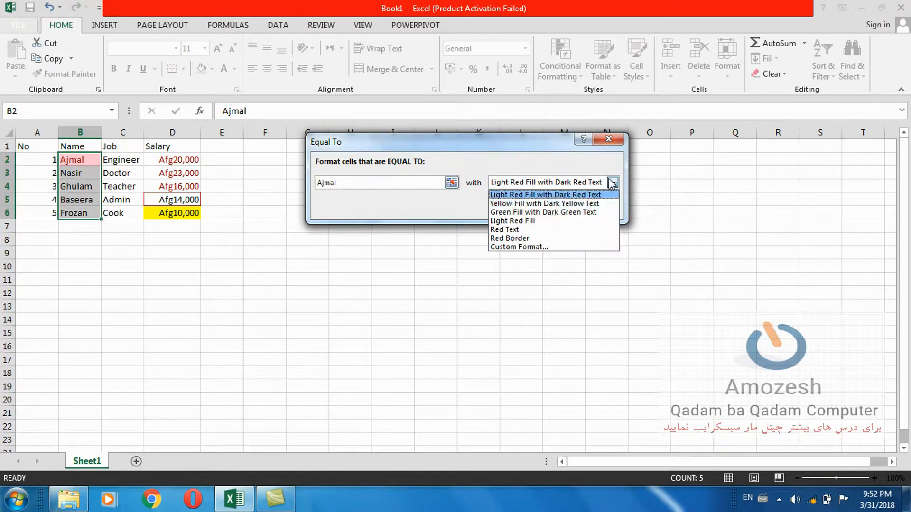
pyautogui.click(534, 245)
pyautogui.click(326, 161)
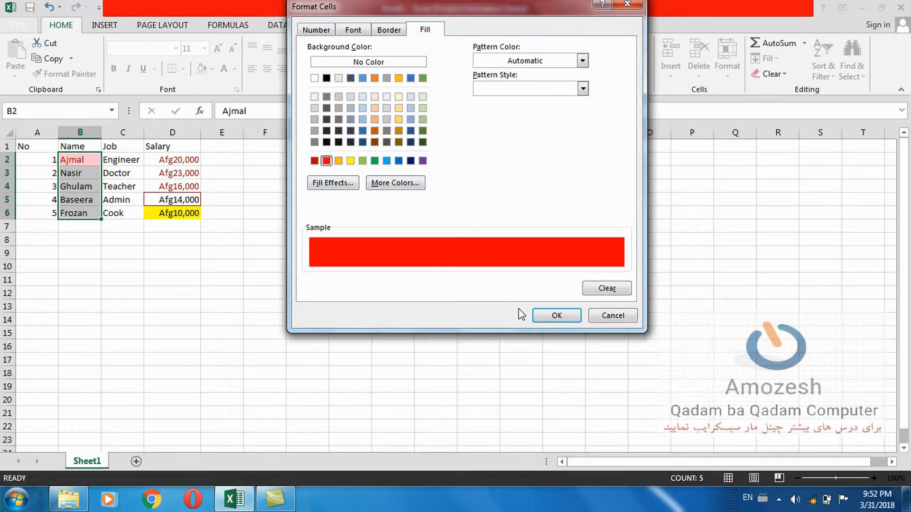
pyautogui.click(543, 316)
pyautogui.click(543, 205)
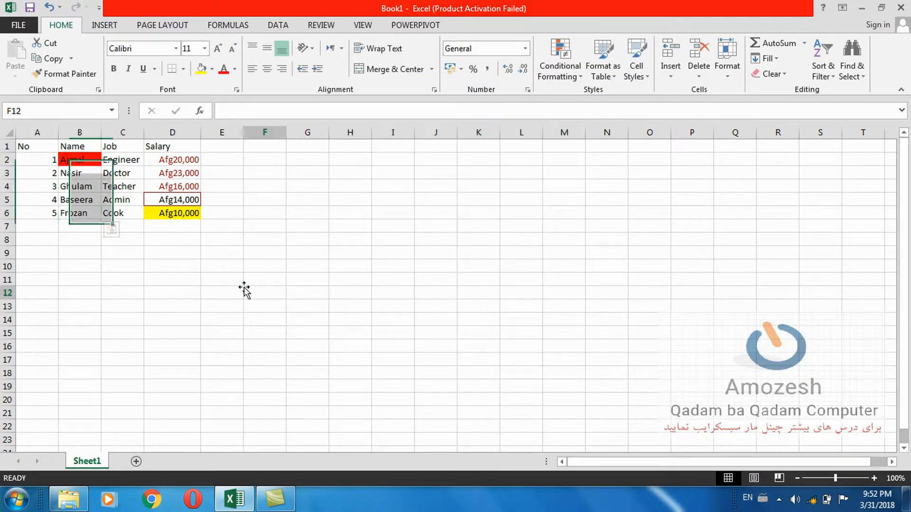
pyautogui.click(246, 291)
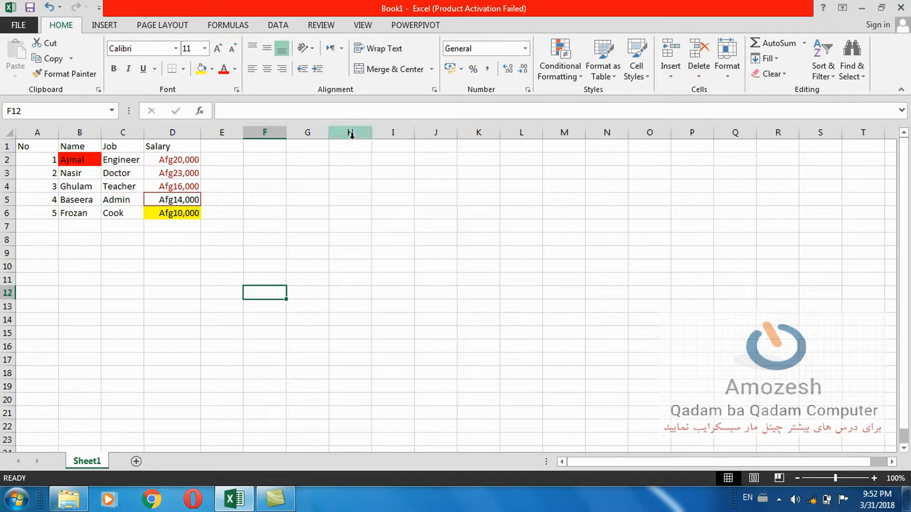
pyautogui.click(563, 80)
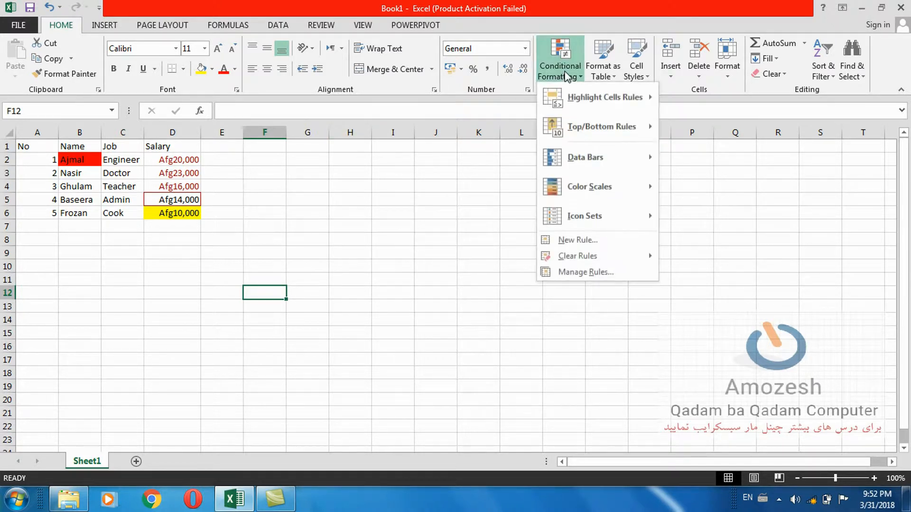
pyautogui.moveTo(613, 89)
pyautogui.click(131, 220)
# - Add employee 6 in row 7, repeating the fourth employee's name, with the job Manager and a salary of 17,000
pyautogui.click(48, 225)
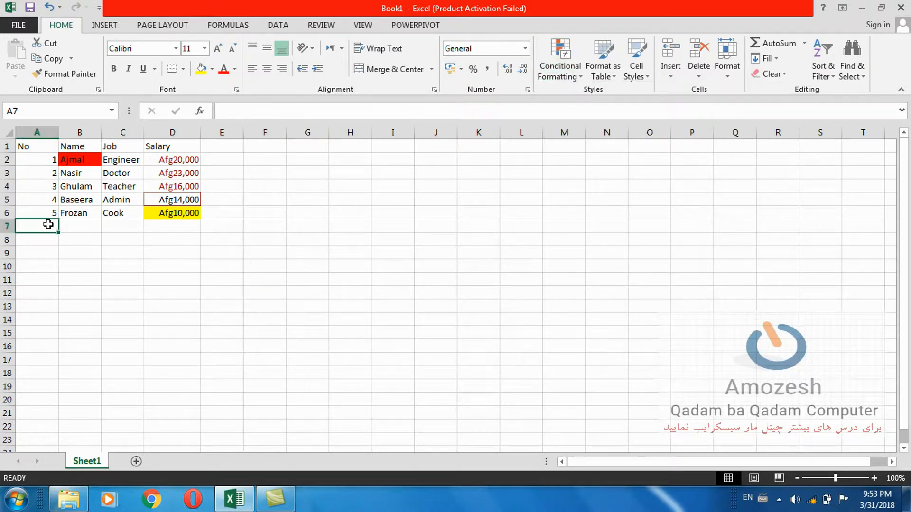
pyautogui.write('6')
pyautogui.press('Return')
pyautogui.press('Right')
pyautogui.press('Up')
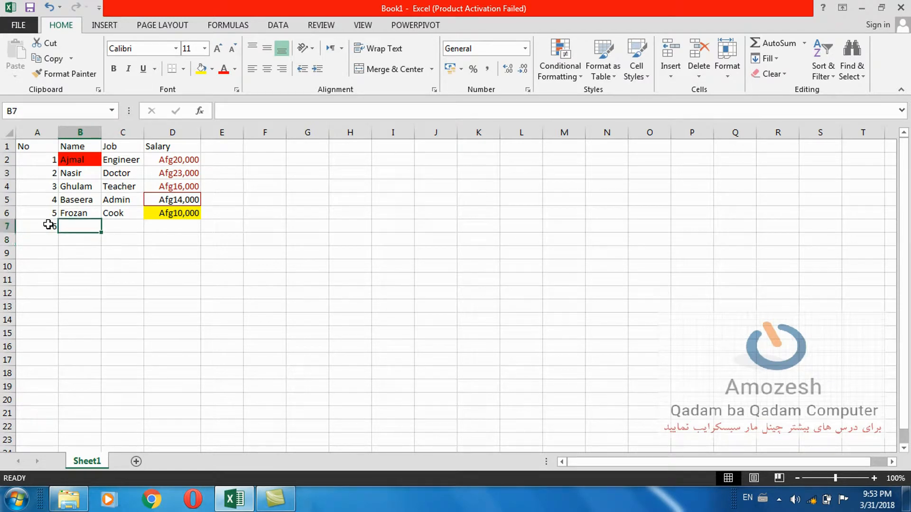
pyautogui.write('Baseera')
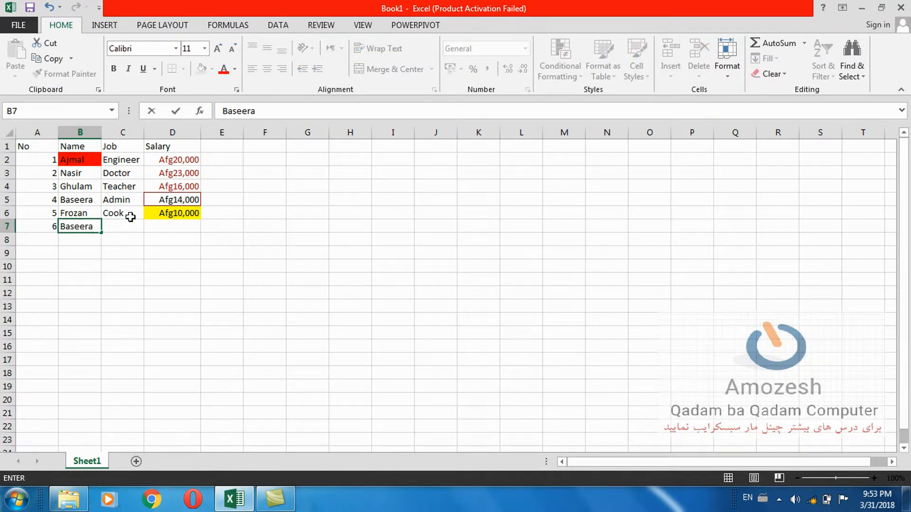
pyautogui.click(126, 231)
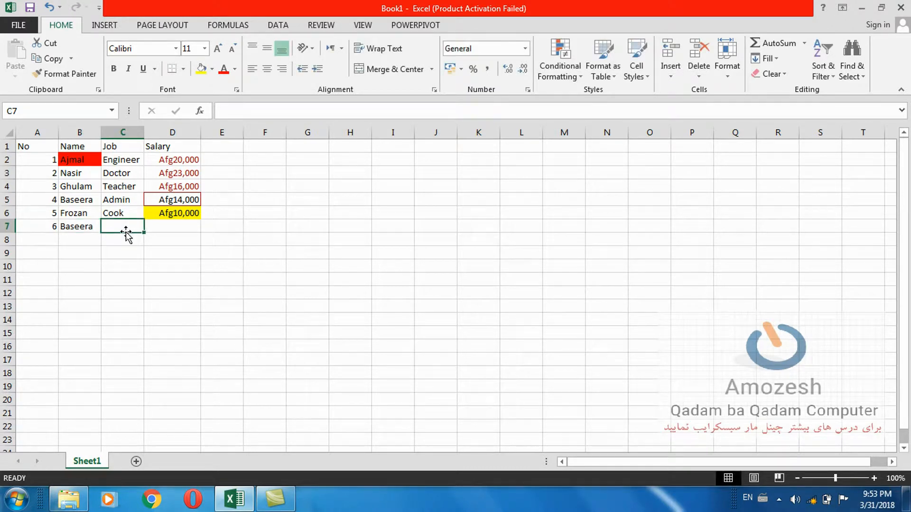
pyautogui.write('Manager')
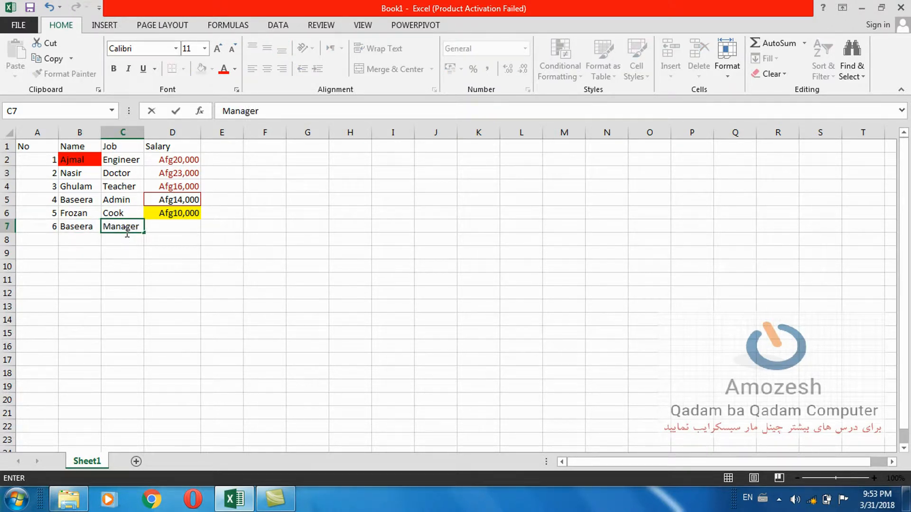
pyautogui.press('Tab')
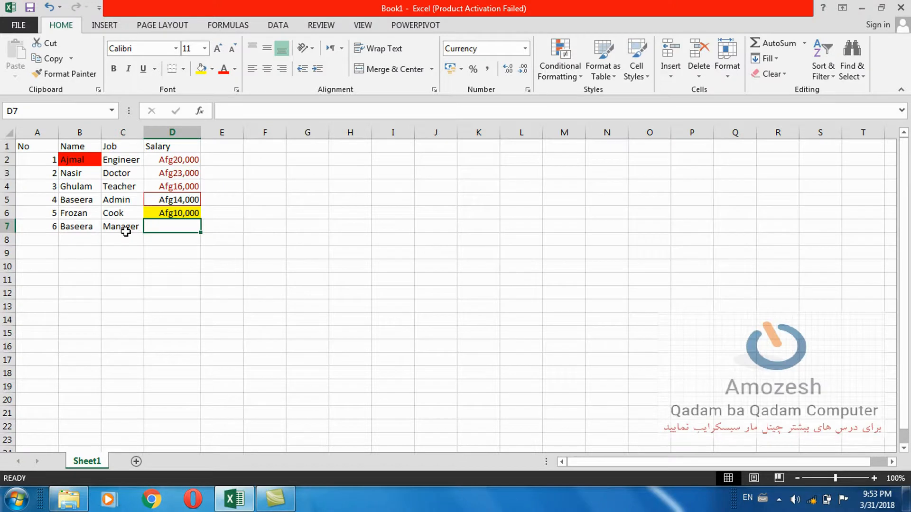
pyautogui.write('17,000')
pyautogui.press('Tab')
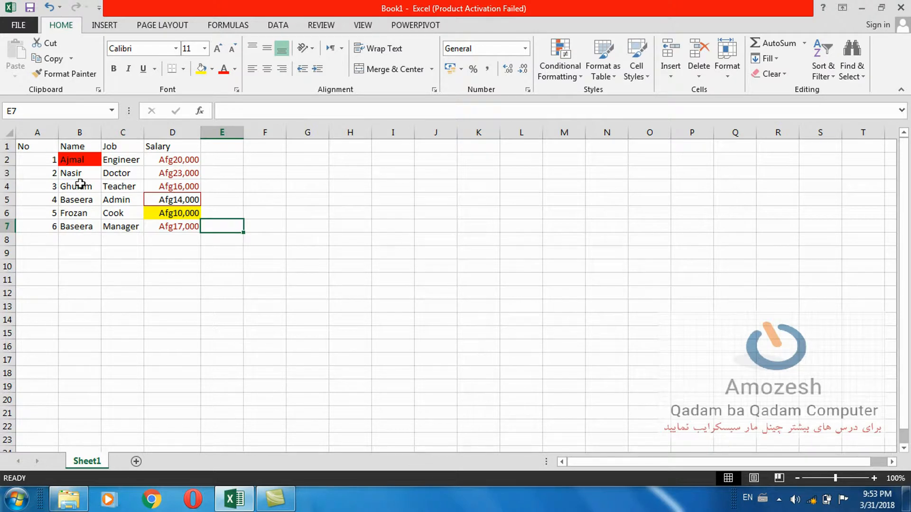
# - Create a Duplicate Values highlight rule for the names in B2:B7
pyautogui.moveTo(76, 160); pyautogui.dragTo(76, 228)
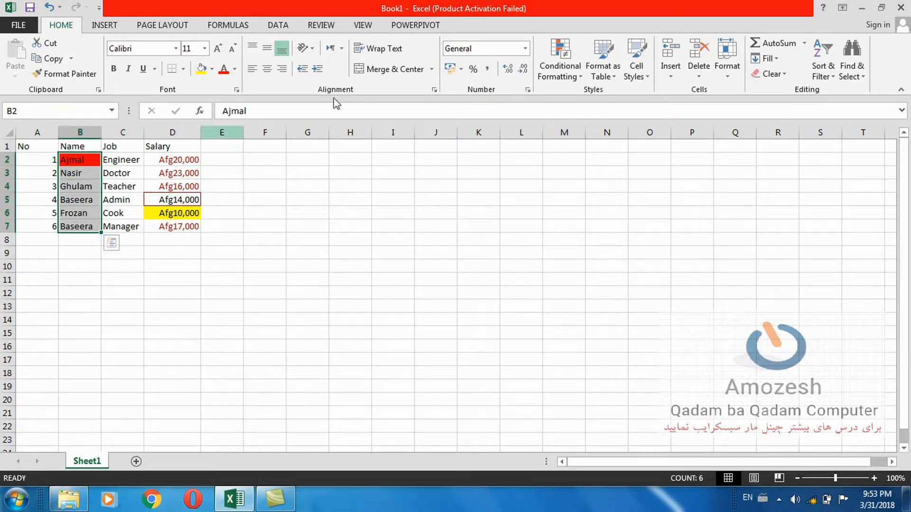
pyautogui.click(560, 71)
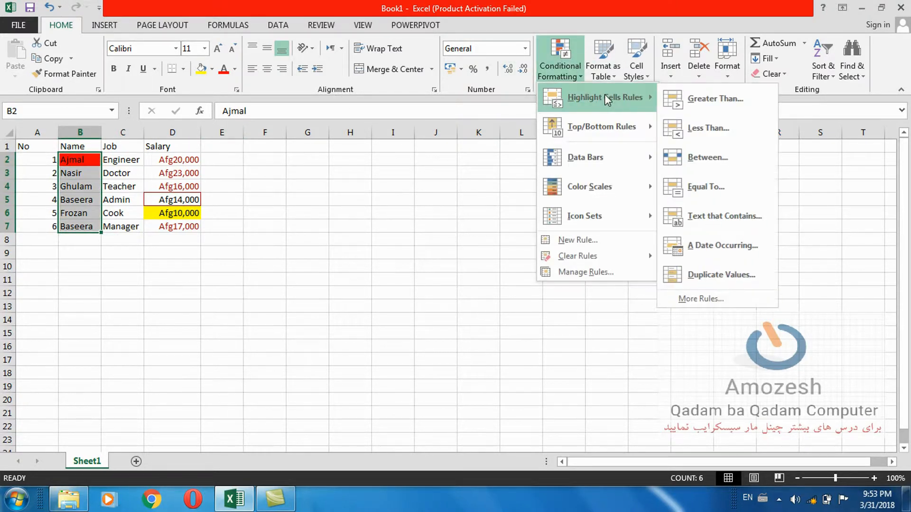
pyautogui.click(713, 277)
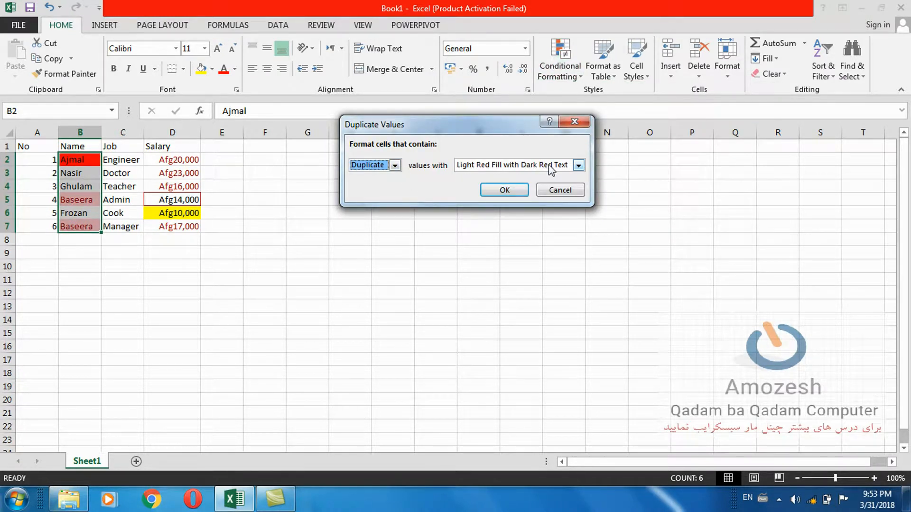
# - Give the Duplicate Values rule a custom format with a light blue background fill and apply it
pyautogui.click(578, 165)
pyautogui.click(514, 230)
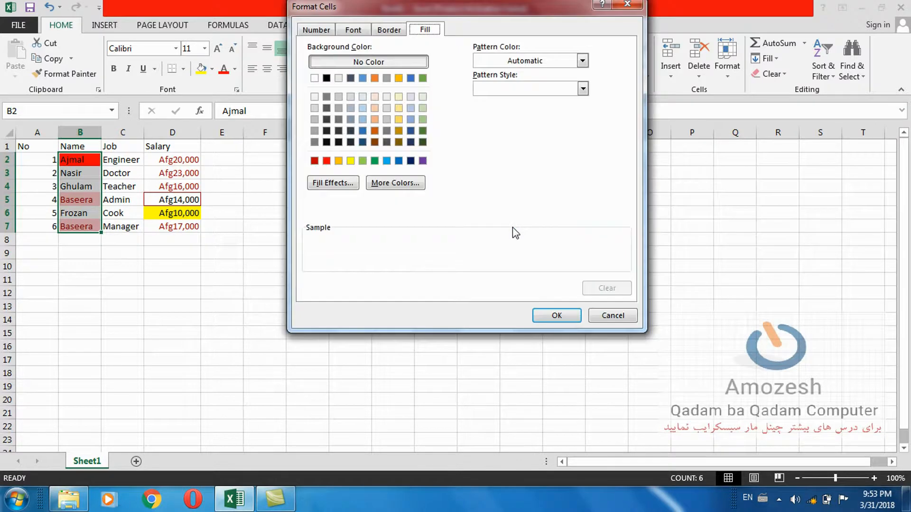
pyautogui.click(386, 161)
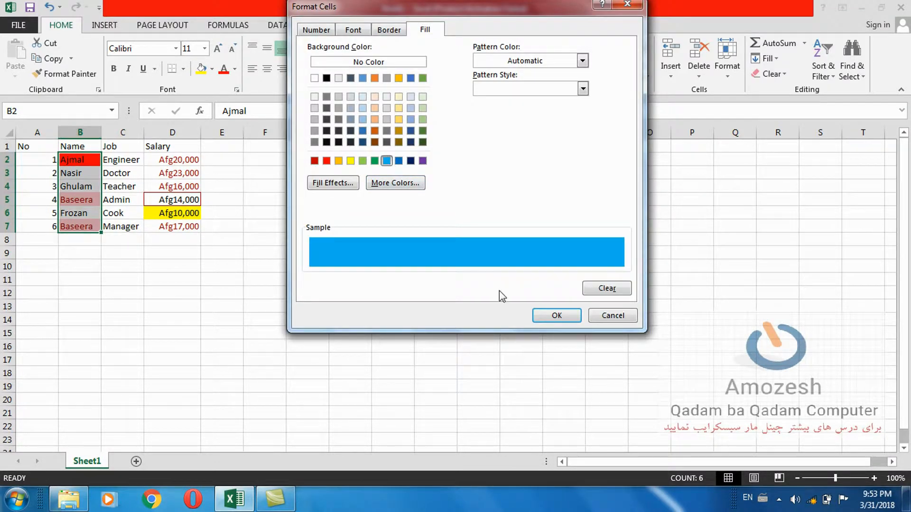
pyautogui.click(556, 316)
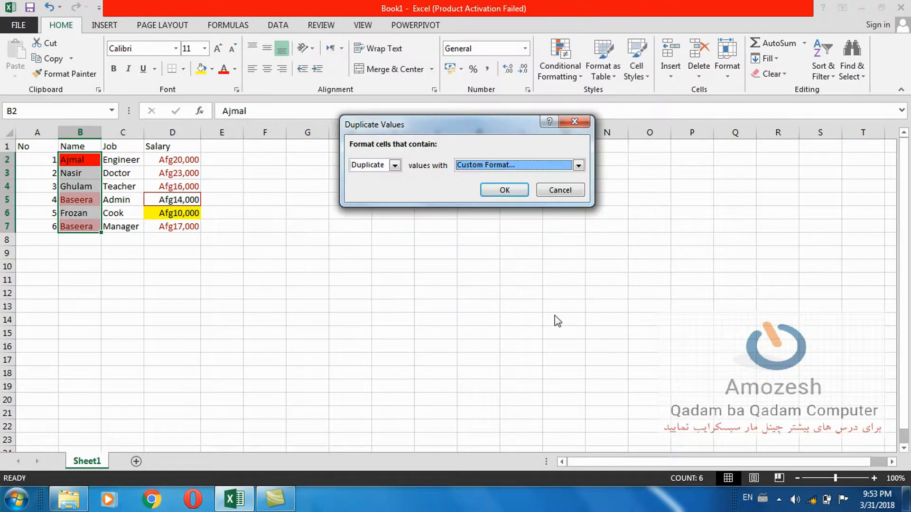
pyautogui.click(504, 190)
pyautogui.click(341, 243)
pyautogui.click(94, 200)
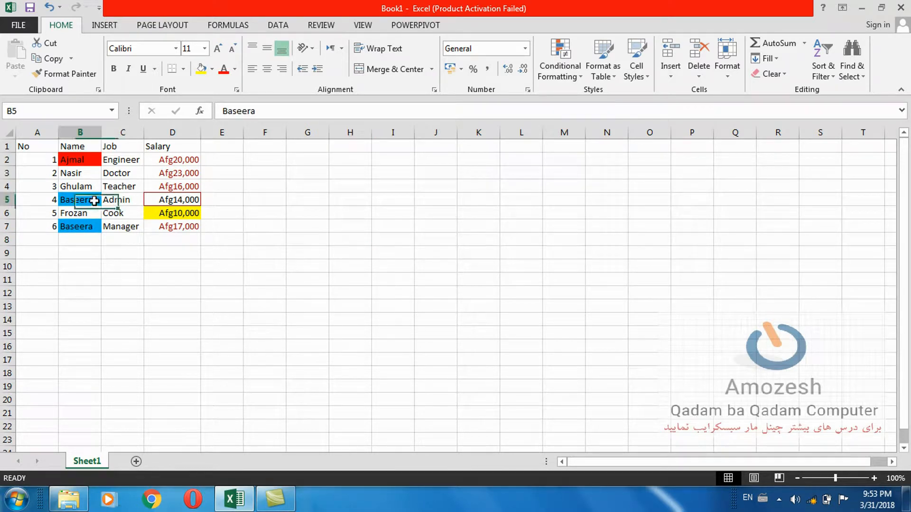
pyautogui.click(94, 228)
pyautogui.click(93, 199)
pyautogui.click(93, 227)
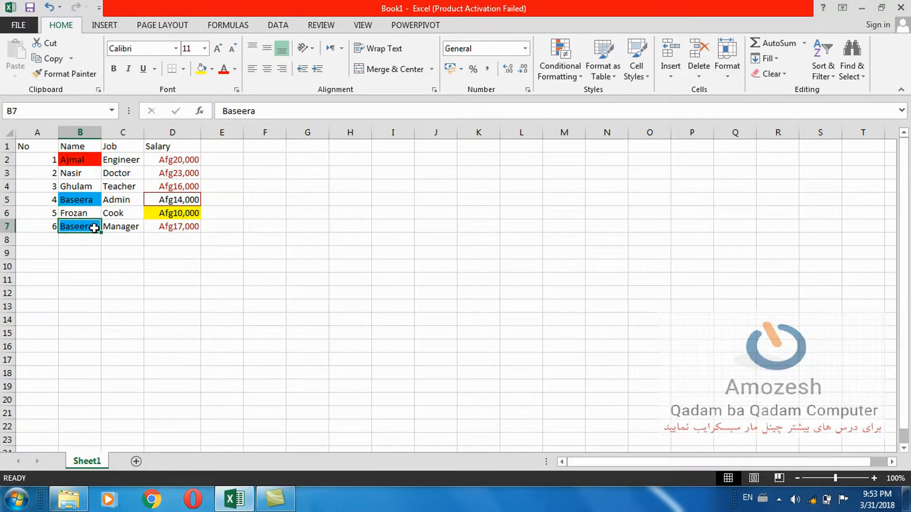
pyautogui.click(93, 204)
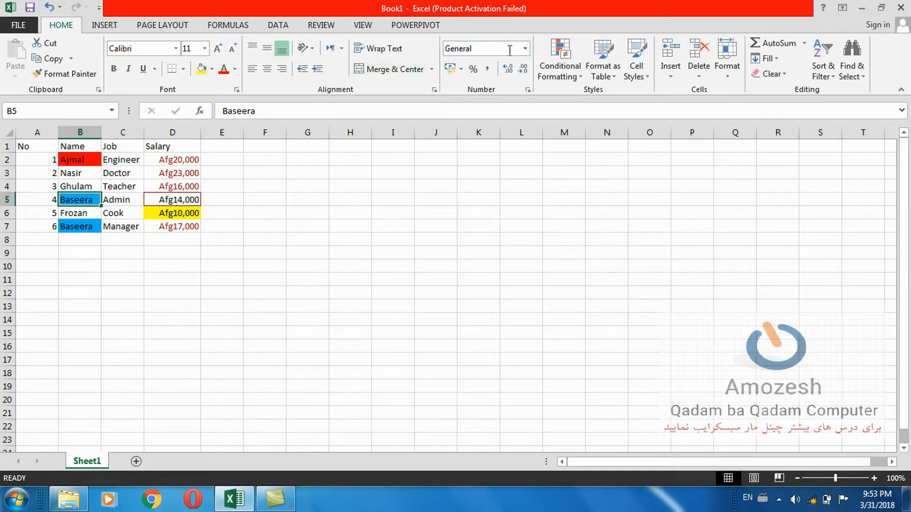
pyautogui.click(552, 81)
pyautogui.moveTo(596, 121)
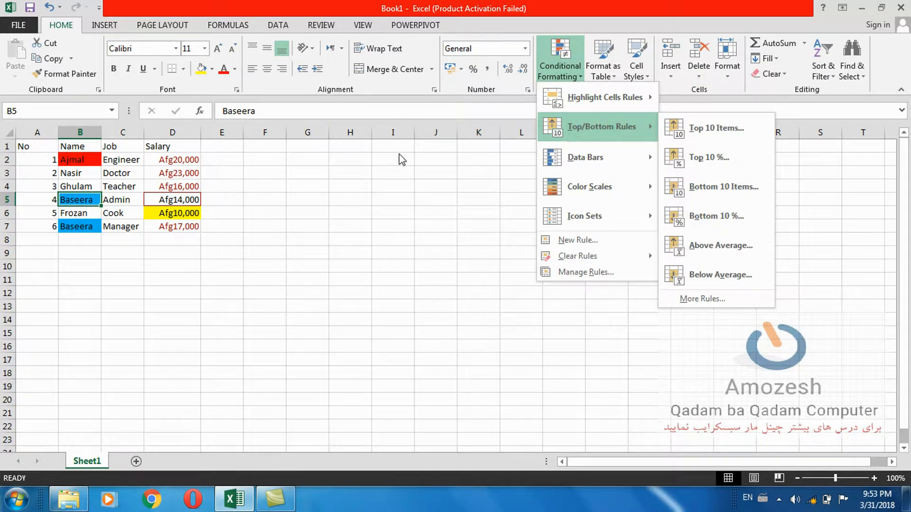
pyautogui.click(392, 142)
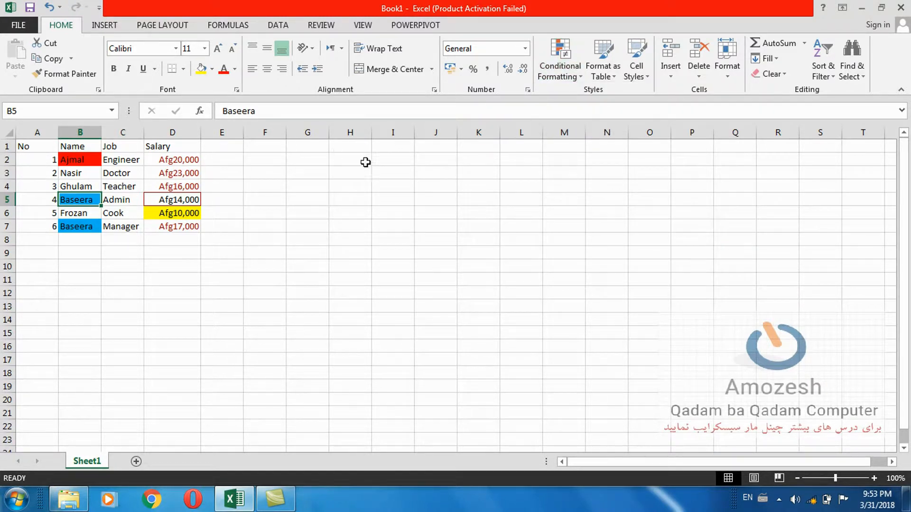
# - Start a second table with the header No in I1 and number the rows in I2:I14 from 1 to 13
pyautogui.click(389, 149)
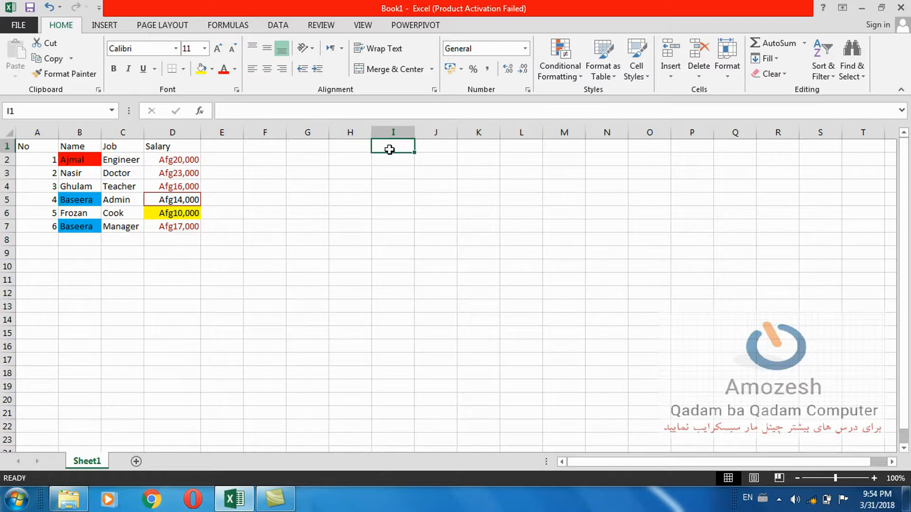
pyautogui.write('No')
pyautogui.press('Return')
pyautogui.write('1')
pyautogui.press('Return')
pyautogui.write('2')
pyautogui.press('Return')
pyautogui.write('3')
pyautogui.press('Return')
pyautogui.write('4')
pyautogui.press('Return')
pyautogui.write('5')
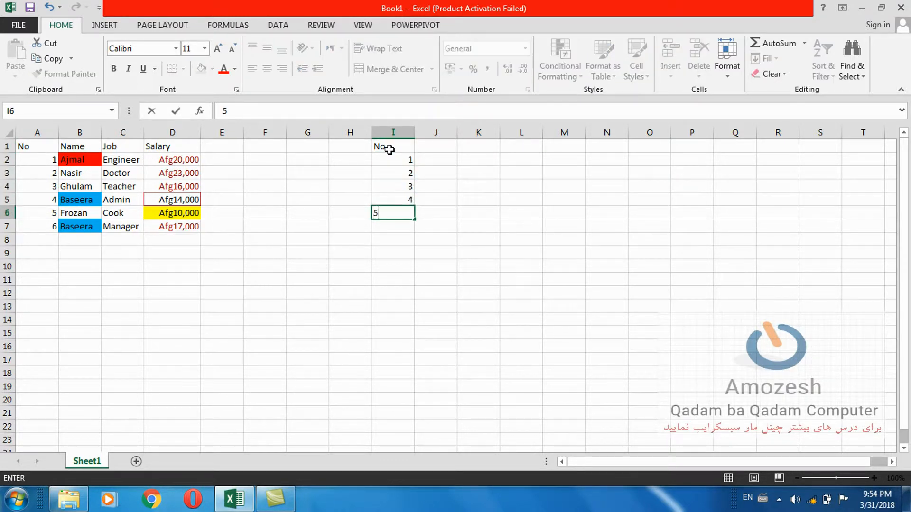
pyautogui.press('Return')
pyautogui.moveTo(396, 160); pyautogui.dragTo(412, 326)
# - Enter the column headers Item in J1 and Price in K1
pyautogui.click(430, 147)
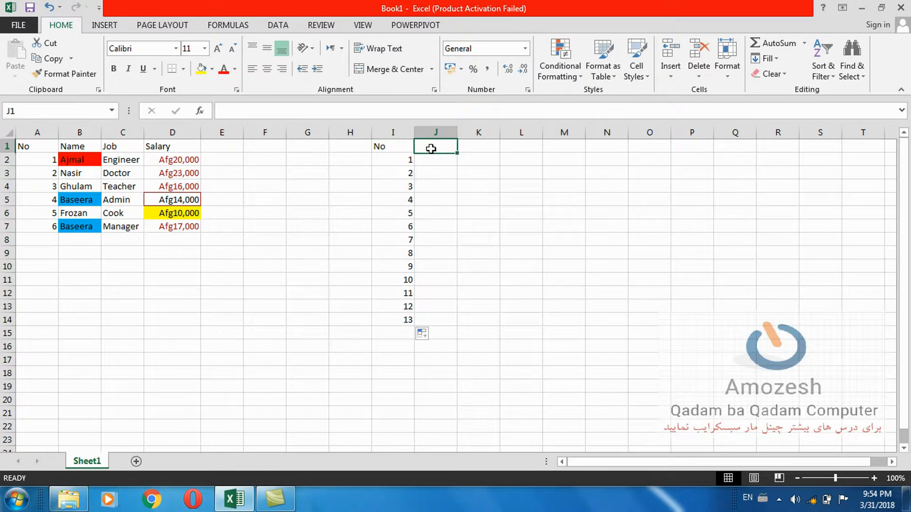
pyautogui.write('Item')
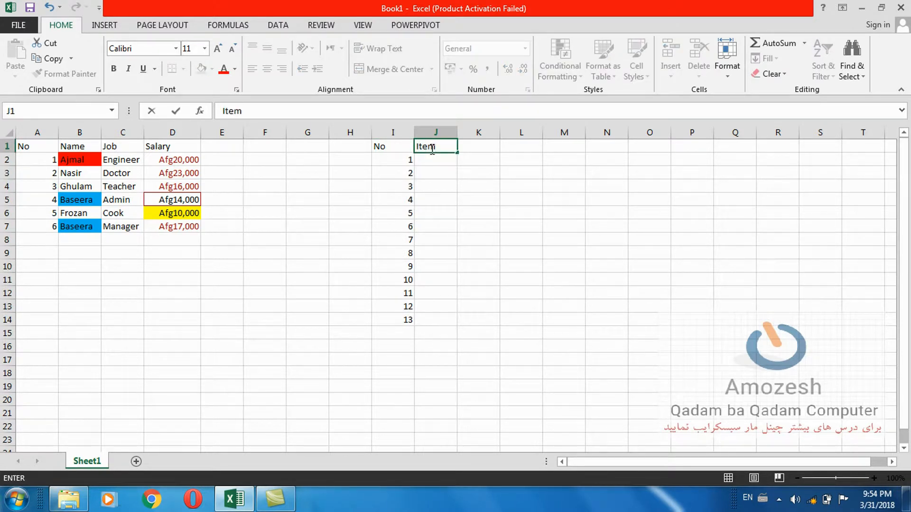
pyautogui.click(486, 145)
pyautogui.write('Price')
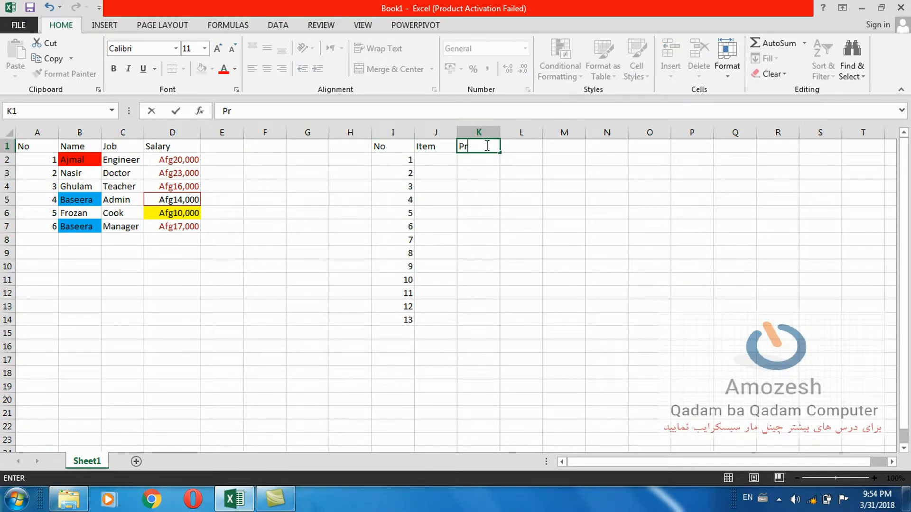
# - List the items Mouse, Keyboard, Pen, Pencil and Notebook in J2:J6
pyautogui.click(444, 160)
pyautogui.write('Mouse')
pyautogui.press('Return')
pyautogui.write('Keyboard')
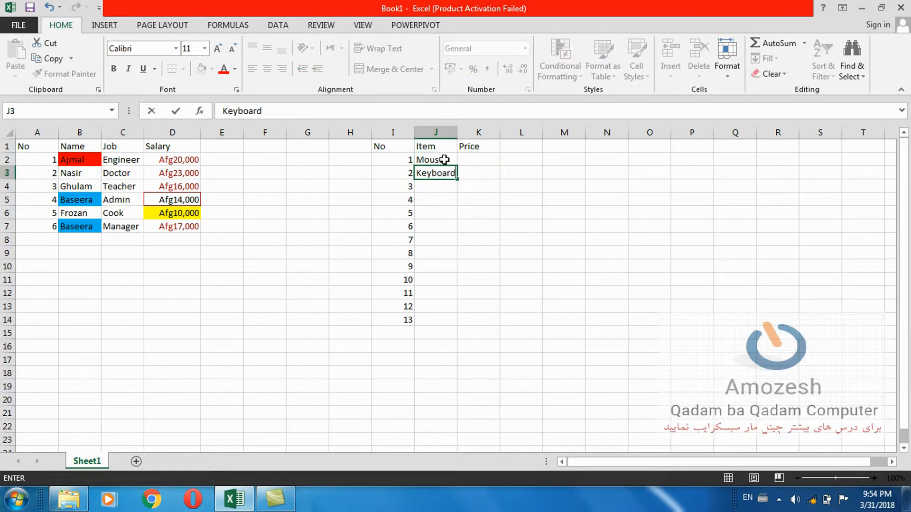
pyautogui.press('Return')
pyautogui.write('Pen')
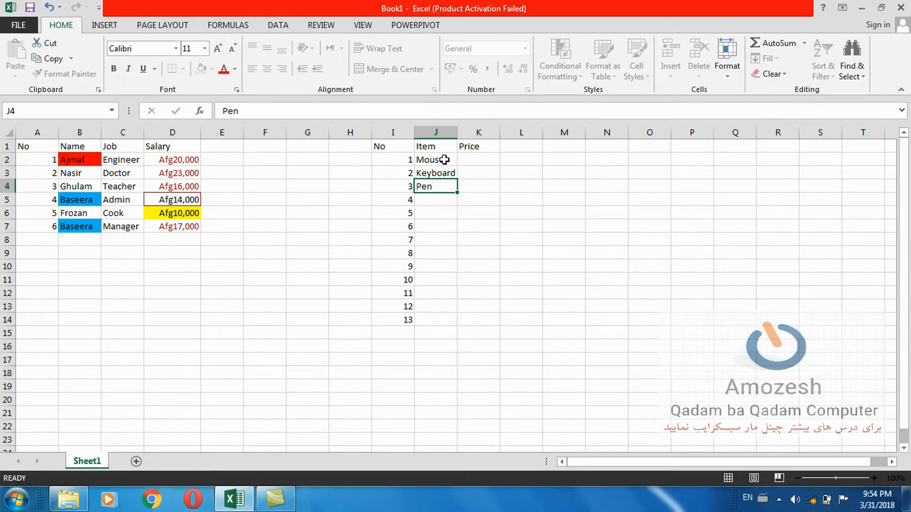
pyautogui.press('Return')
pyautogui.write('Pencil')
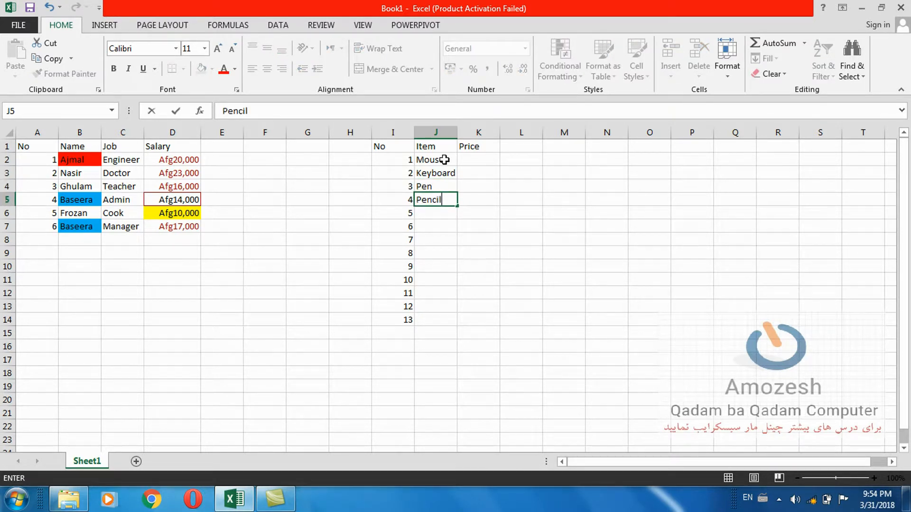
pyautogui.press('Return')
pyautogui.write('B')
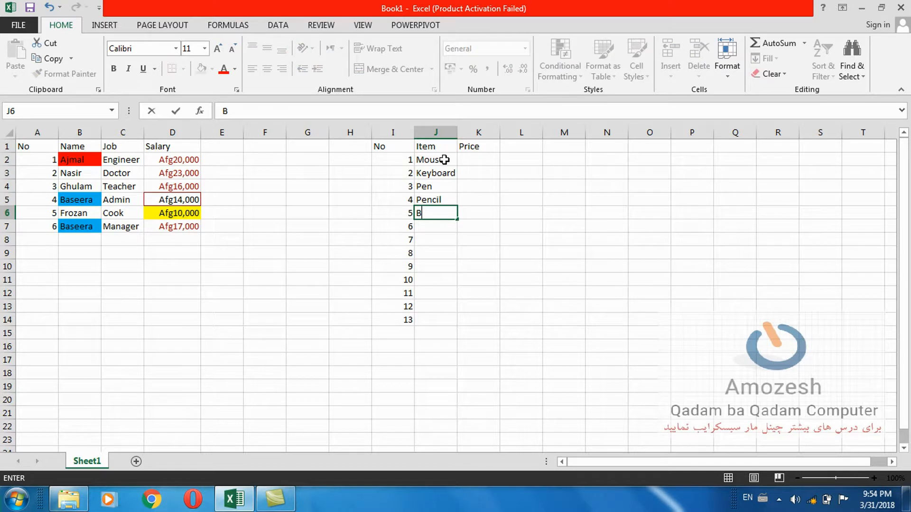
pyautogui.press('BackSpace')
pyautogui.write('Notebook')
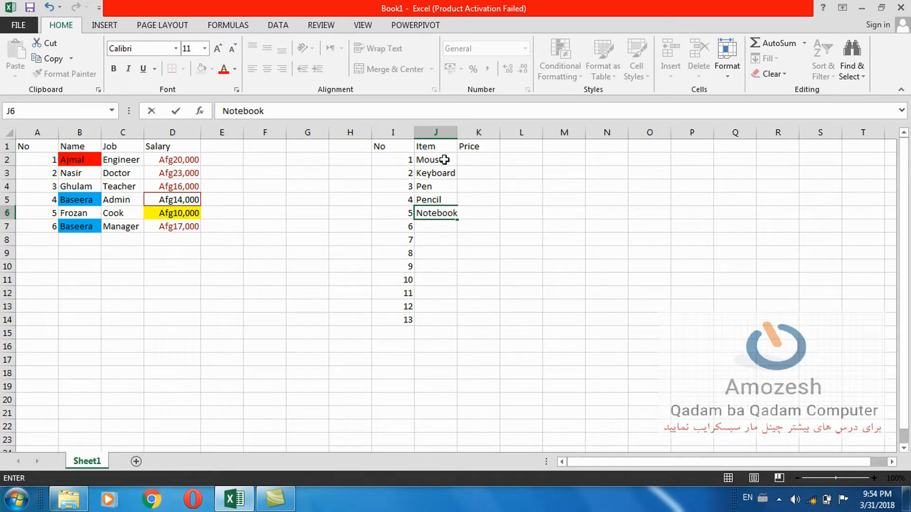
pyautogui.press('Return')
# - Continue the item list with Ruller, Duster and White Board in J7:J9
pyautogui.write('Ruker')
pyautogui.press('BackSpace')
pyautogui.press('BackSpace')
pyautogui.write('ler')
pyautogui.press('BackSpace')
pyautogui.press('BackSpace')
pyautogui.press('BackSpace')
pyautogui.press('BackSpace')
pyautogui.write('ller')
pyautogui.press('Return')
pyautogui.write('Duster')
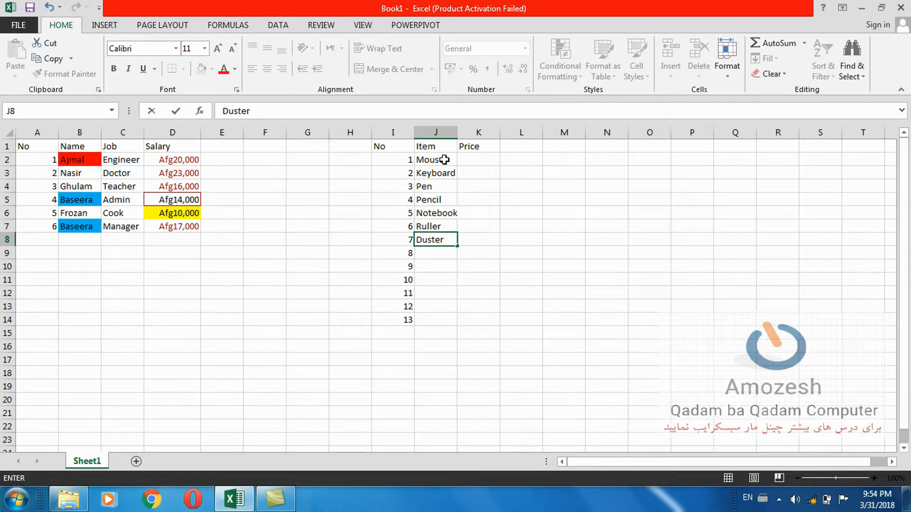
pyautogui.press('Return')
pyautogui.write('Whi')
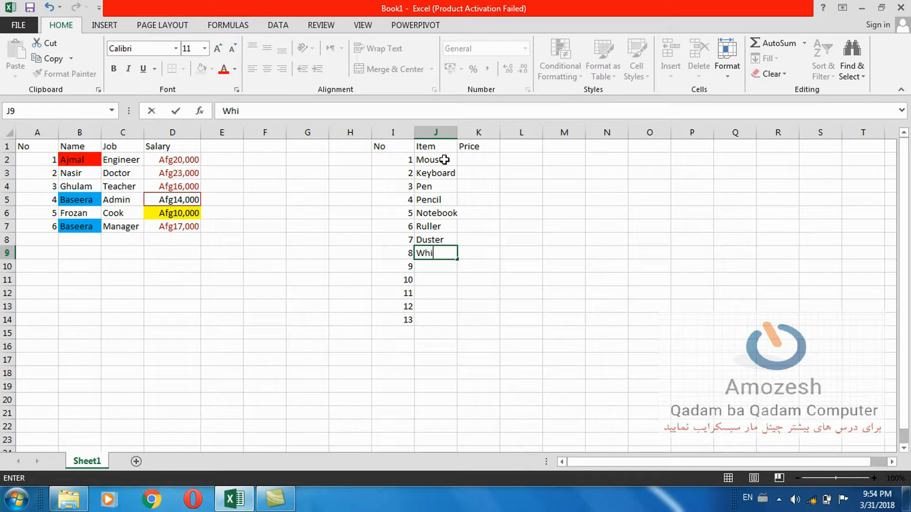
pyautogui.write('te Board')
pyautogui.press('Return')
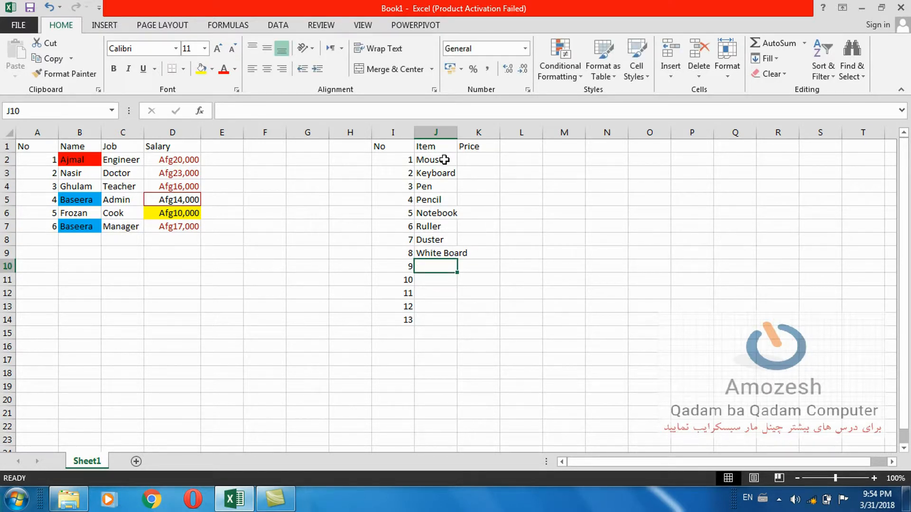
# - Continue the item list with Monitor, LCD and Chalk in J10:J12
pyautogui.write('Moni')
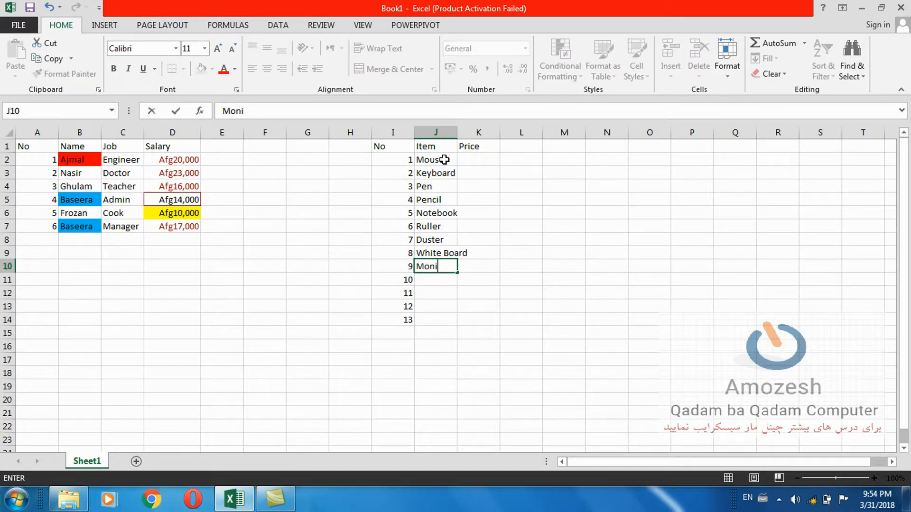
pyautogui.write('tor')
pyautogui.press('Return')
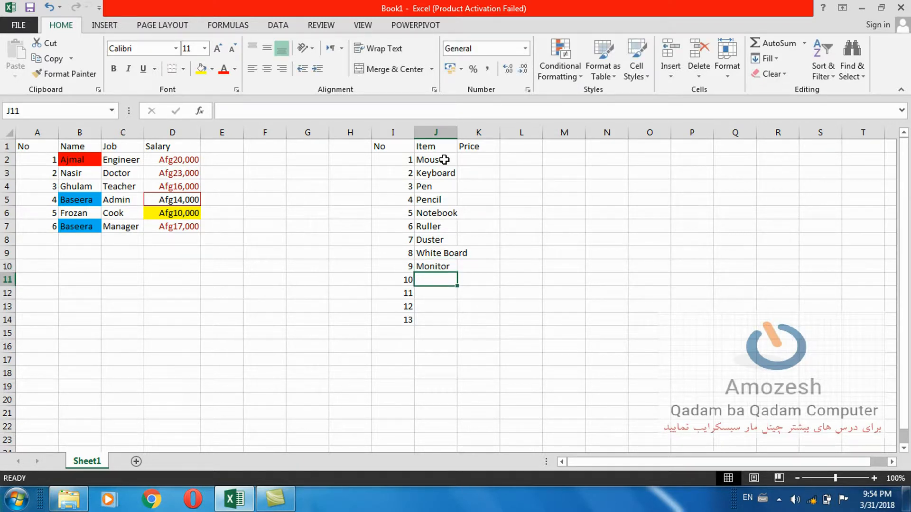
pyautogui.write('LCD')
pyautogui.press('Return')
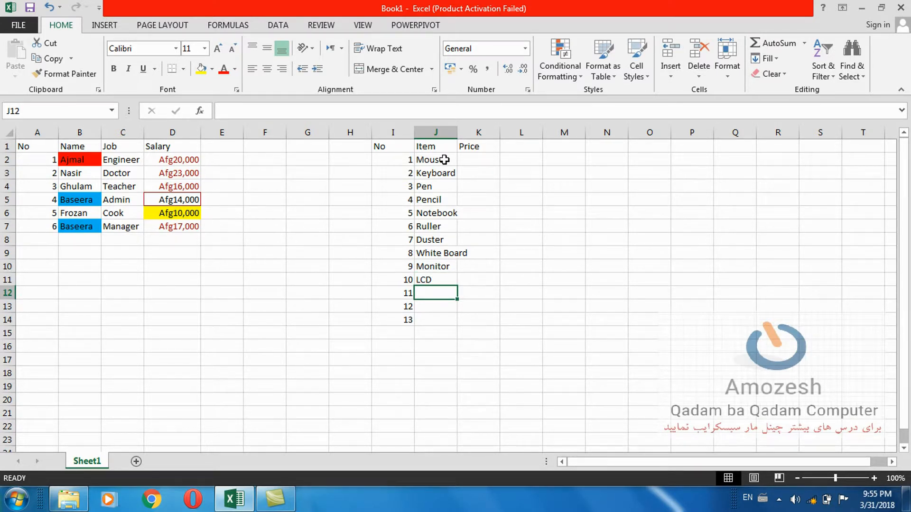
pyautogui.write('Chalk')
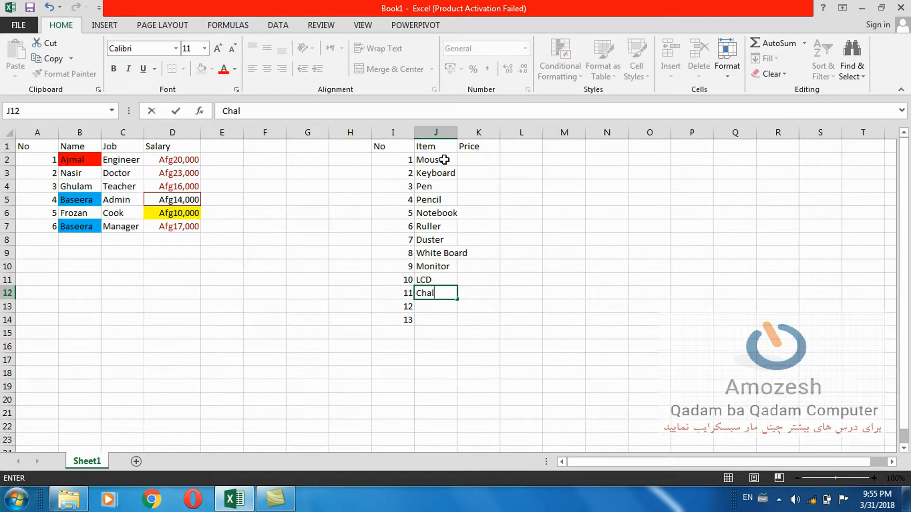
pyautogui.press('Return')
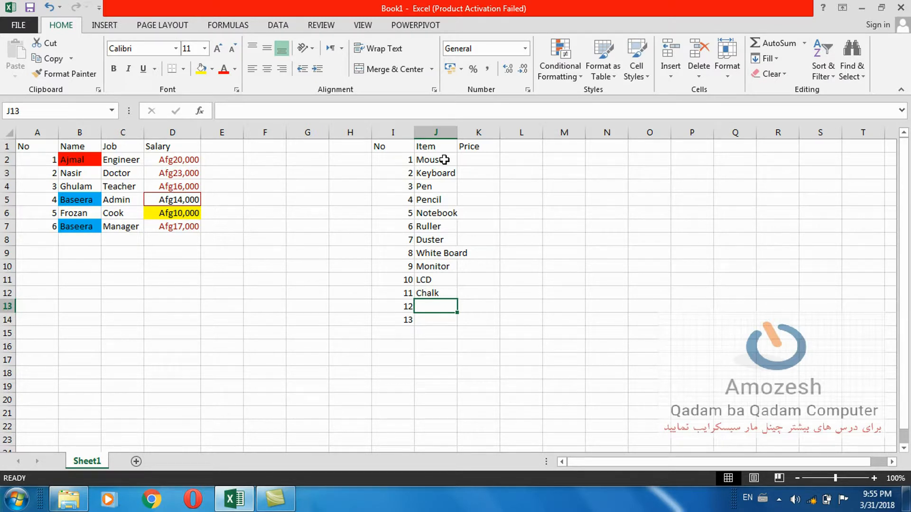
# - Complete the item list with Shoes in J13 and Boots in J14
pyautogui.write('Shoes')
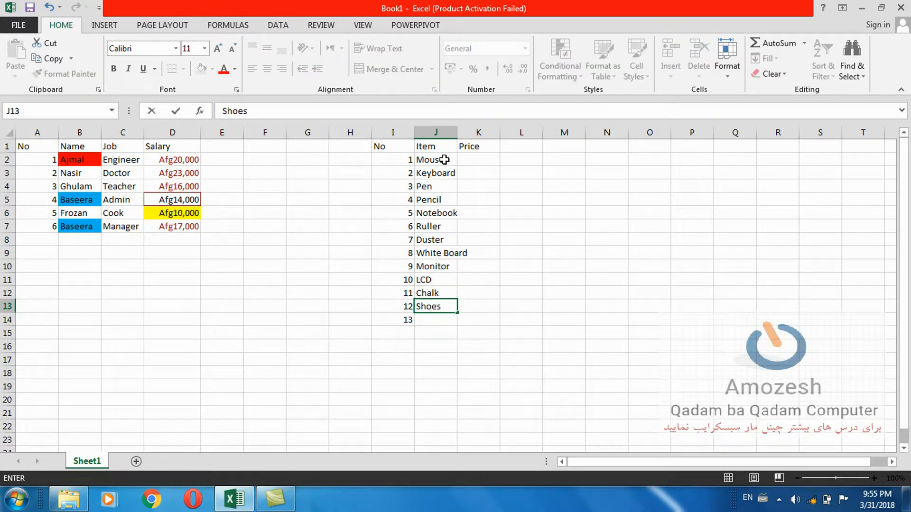
pyautogui.press('Return')
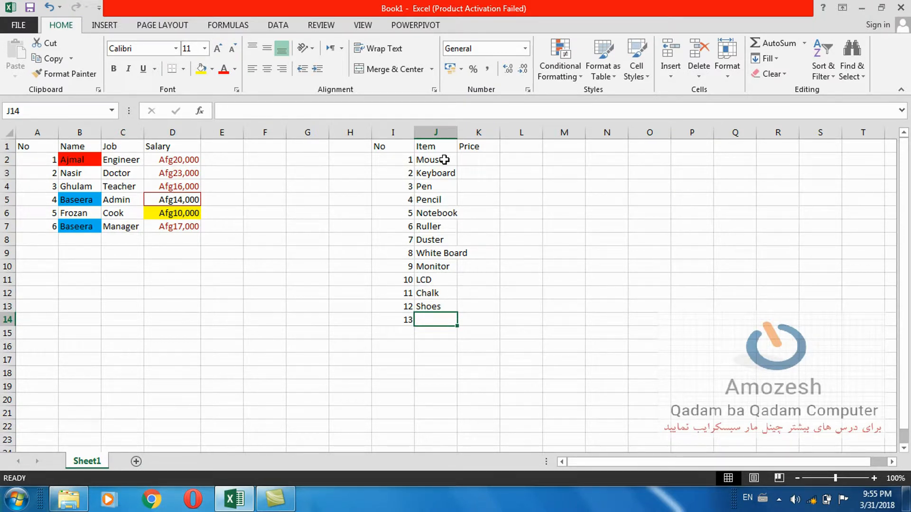
pyautogui.write('Bolo')
pyautogui.press('BackSpace')
pyautogui.press('BackSpace')
pyautogui.write('oo')
pyautogui.press('BackSpace')
pyautogui.write('ts')
pyautogui.press('Tab')
# - Fit the widths of the Item and No columns (J and I) of the second table to their contents
pyautogui.press('Up')
pyautogui.press('Up')
pyautogui.press('Up')
pyautogui.press('Up')
pyautogui.press('Up')
pyautogui.press('Up')
pyautogui.press('Up')
pyautogui.press('Up')
pyautogui.press('Up')
pyautogui.press('Up')
pyautogui.press('Up')
pyautogui.press('Up')
pyautogui.press('Up')
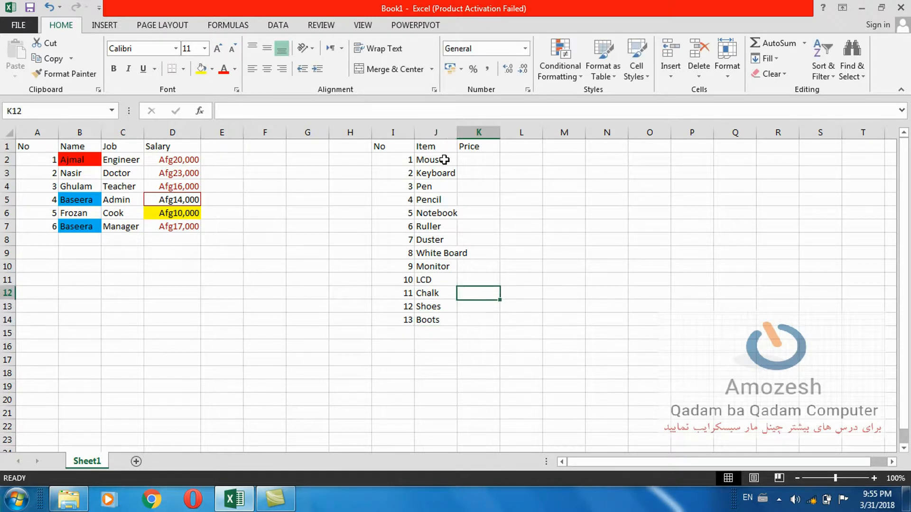
pyautogui.doubleClick(457, 132)
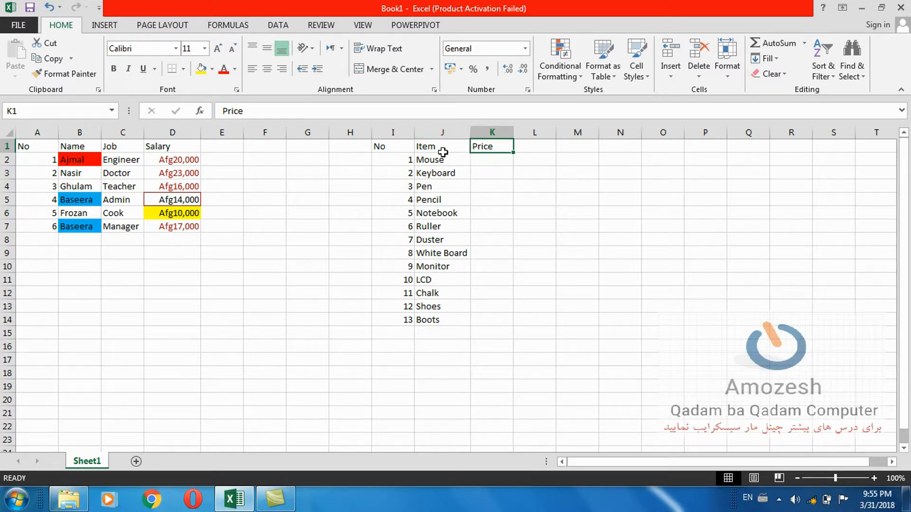
pyautogui.doubleClick(414, 133)
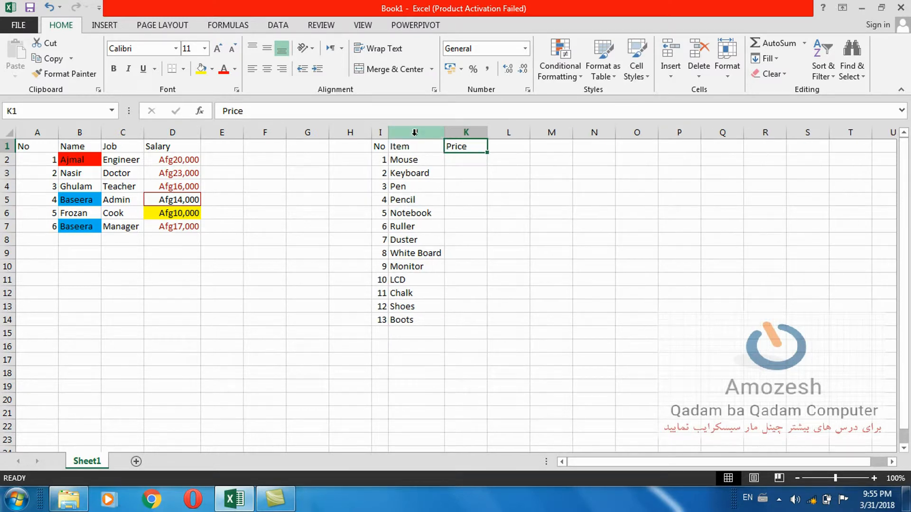
# - Insert a new column before the Price column and enter the header Quantity in K1
pyautogui.click(466, 162)
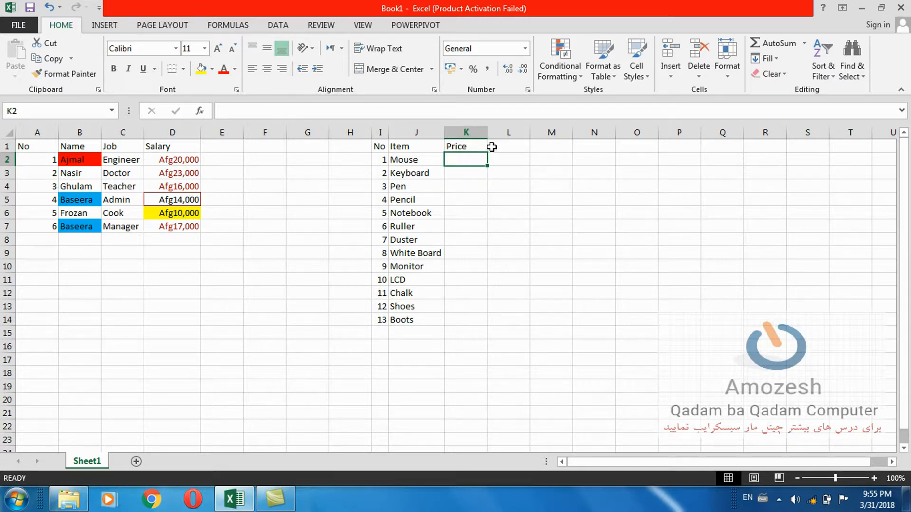
pyautogui.click(474, 131)
pyautogui.rightClick(474, 131)
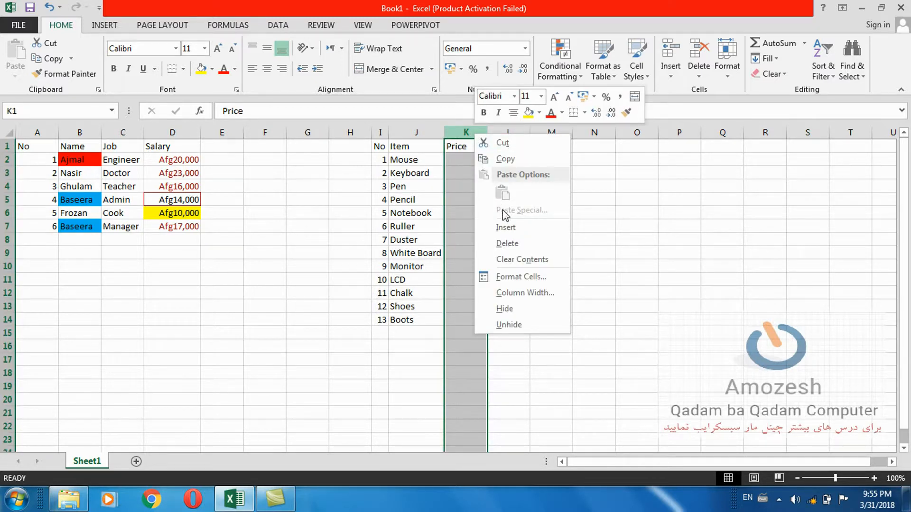
pyautogui.click(508, 226)
pyautogui.click(465, 145)
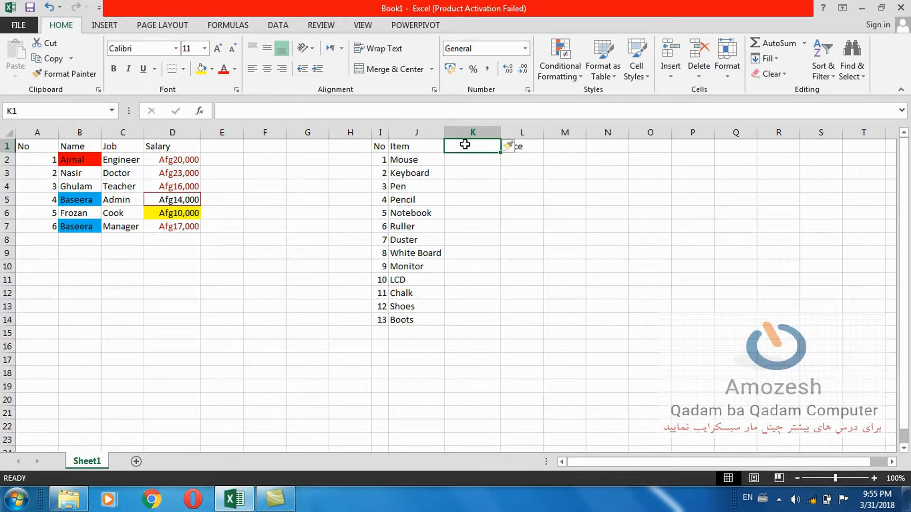
pyautogui.write('Quanti')
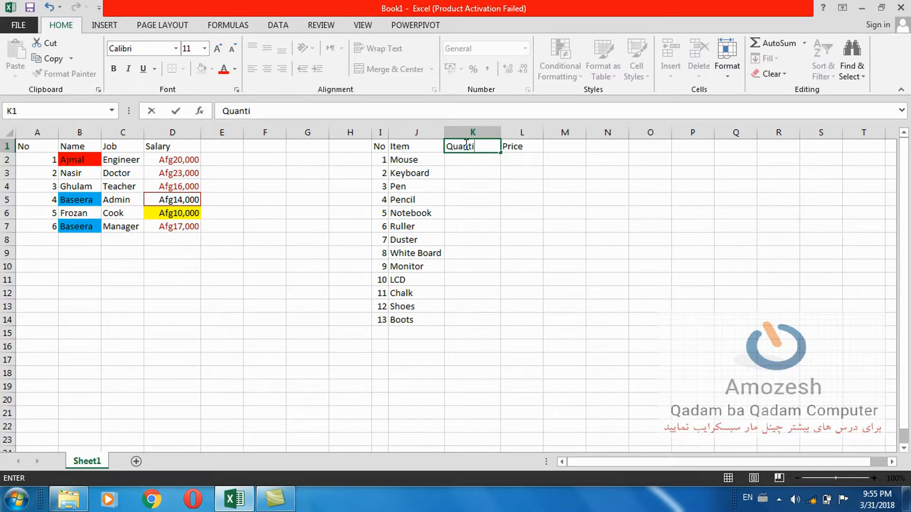
pyautogui.write('tyt')
pyautogui.press('BackSpace')
pyautogui.press('Return')
# - Enter the quantities 1, 2, 35, 7, 8, 4 and 90 for Mouse through Duster in K2:K8
pyautogui.write('1')
pyautogui.press('Return')
pyautogui.write('2')
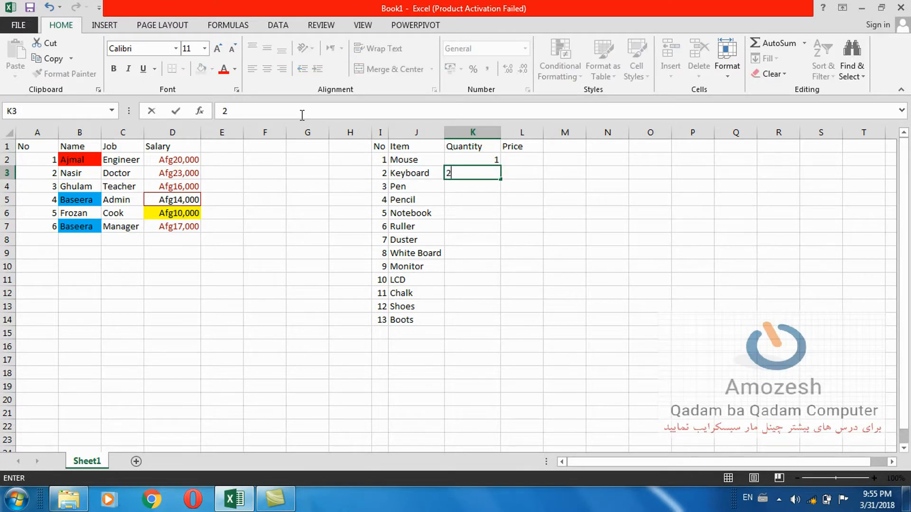
pyautogui.press('Return')
pyautogui.write('35')
pyautogui.press('Return')
pyautogui.write('7')
pyautogui.press('Return')
pyautogui.write('8')
pyautogui.press('Return')
pyautogui.write('4')
pyautogui.press('Return')
pyautogui.write('90')
pyautogui.press('Return')
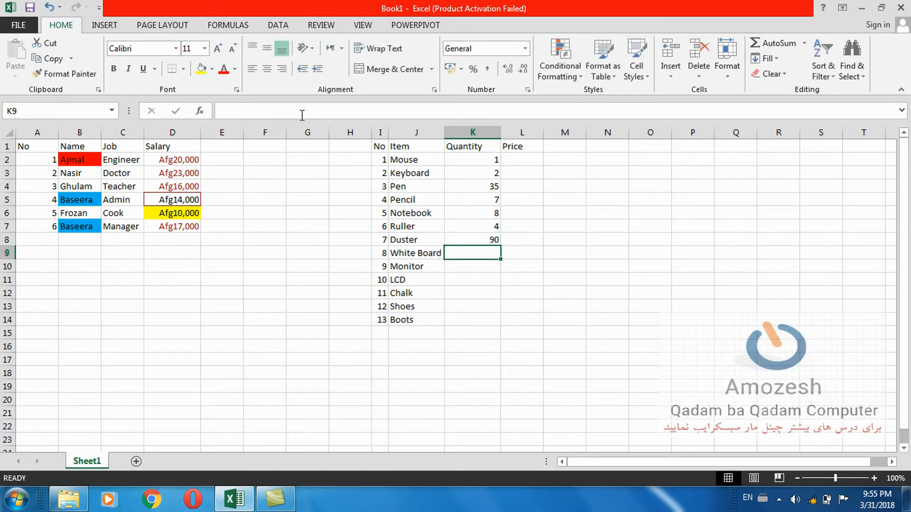
# - Enter the remaining quantities 12, 55, 7, 5, 8 and 9 for White Board through Boots in K9:K14
pyautogui.write('12')
pyautogui.press('Return')
pyautogui.write('55')
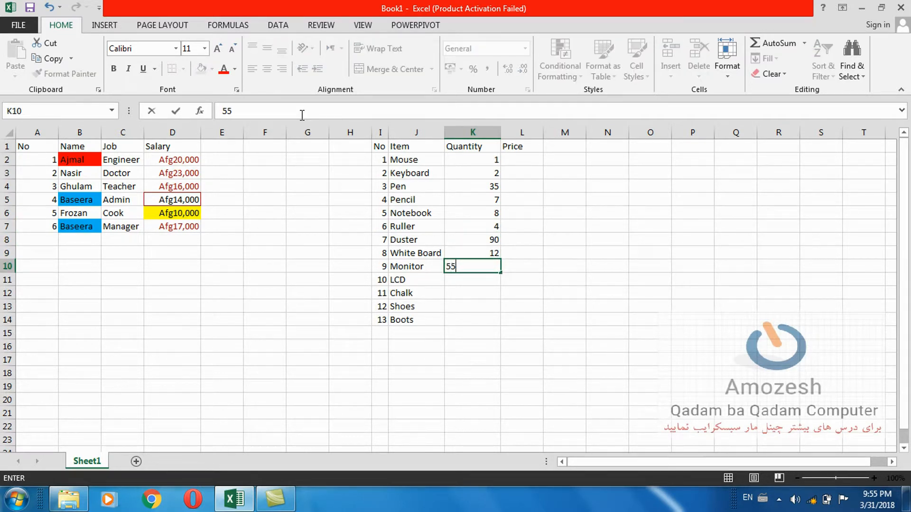
pyautogui.press('Return')
pyautogui.write('7')
pyautogui.press('Return')
pyautogui.write('5')
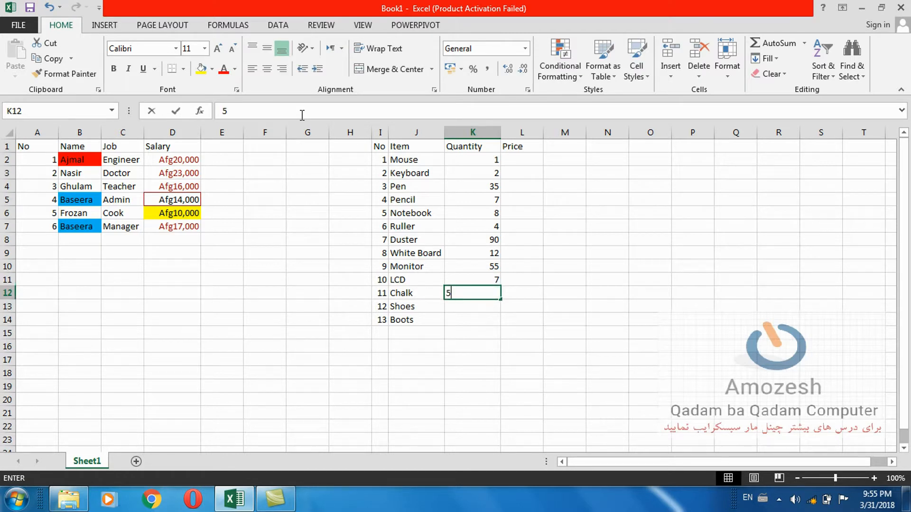
pyautogui.press('Return')
pyautogui.write('8')
pyautogui.press('Return')
pyautogui.write('9')
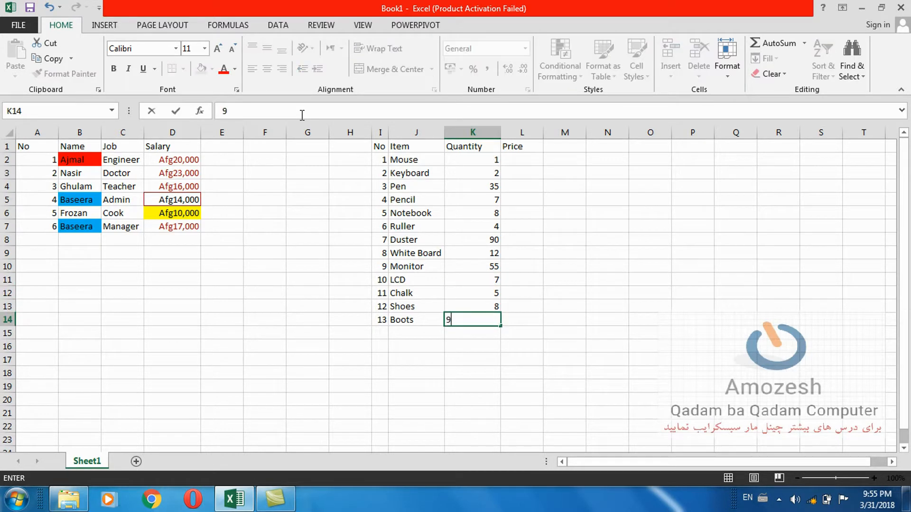
pyautogui.press('Up')
# - Enter the prices 120, 500 and 1000 for Mouse, Keyboard and Pen in L2:L4
pyautogui.press('Right')
pyautogui.press('Right')
pyautogui.press('Up')
pyautogui.press('Up')
pyautogui.press('Up')
pyautogui.press('Up')
pyautogui.press('Up')
pyautogui.press('Up')
pyautogui.press('Up')
pyautogui.press('Up')
pyautogui.press('Up')
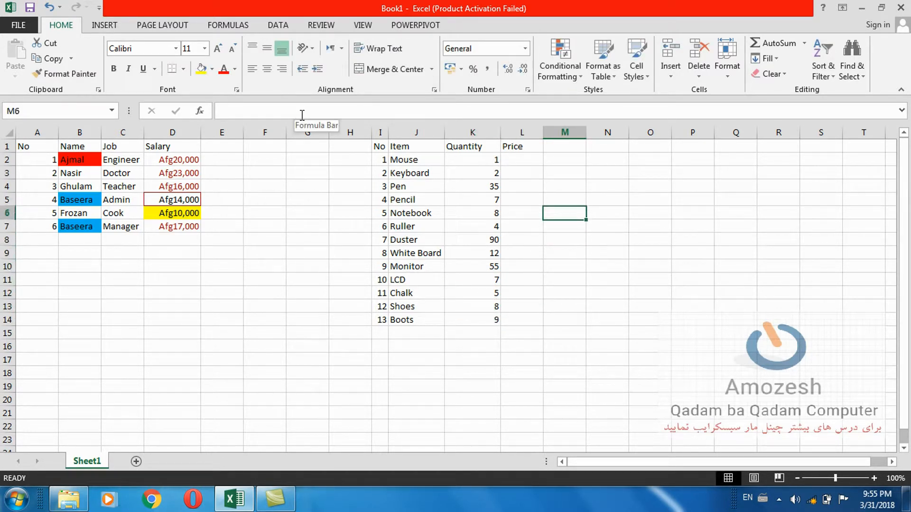
pyautogui.press('Up')
pyautogui.press('Up')
pyautogui.press('Left')
pyautogui.write('120')
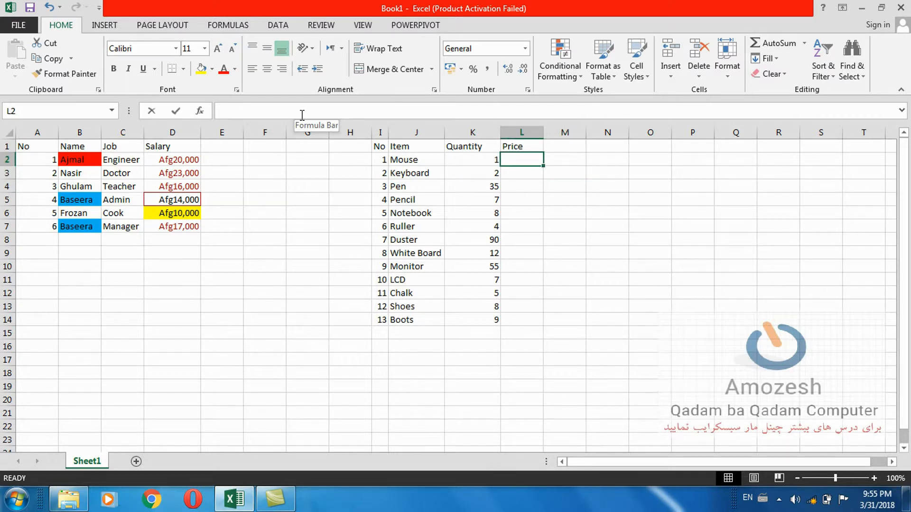
pyautogui.press('Return')
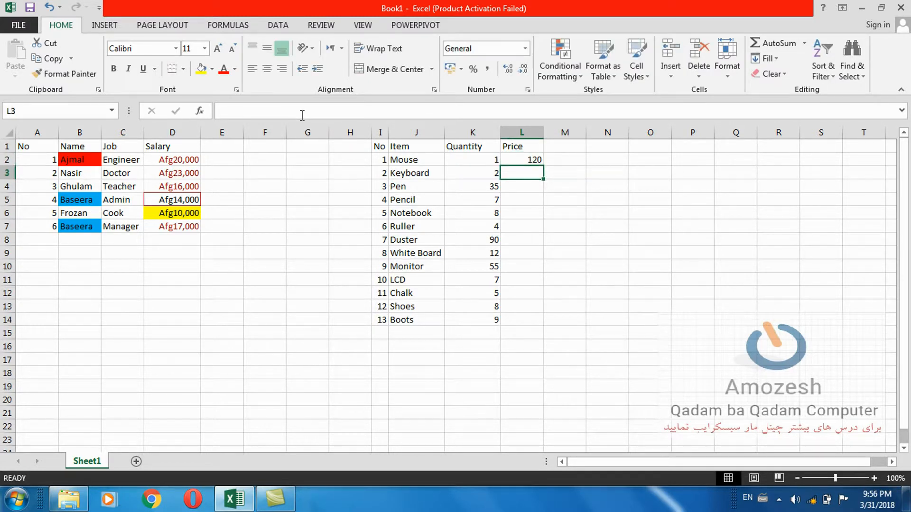
pyautogui.write('500')
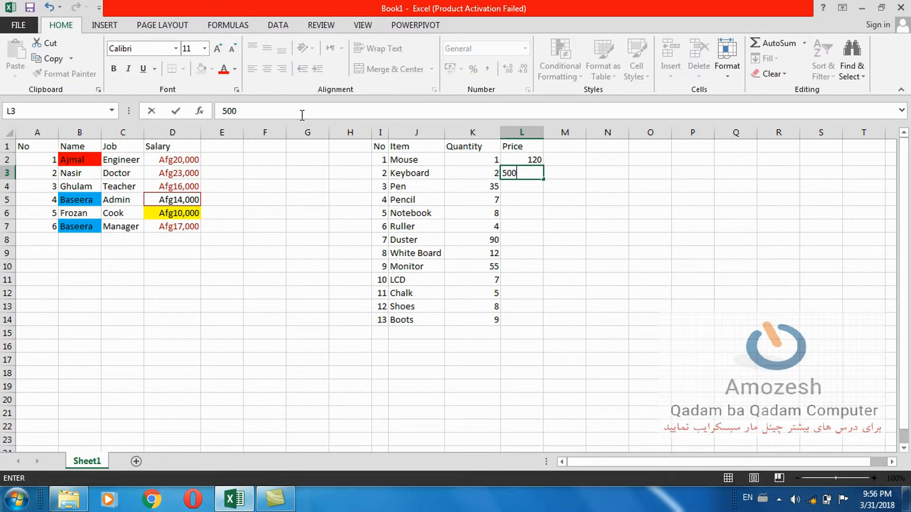
pyautogui.press('Return')
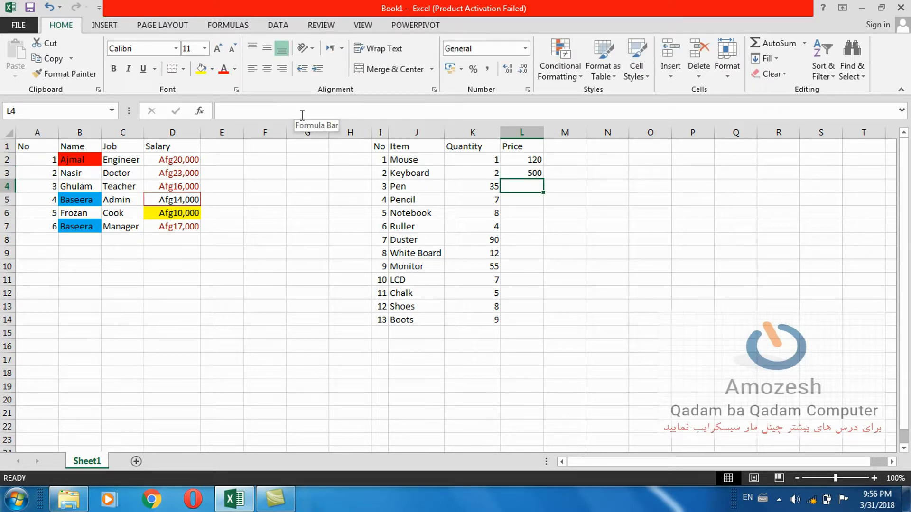
pyautogui.write('1000')
pyautogui.press('Return')
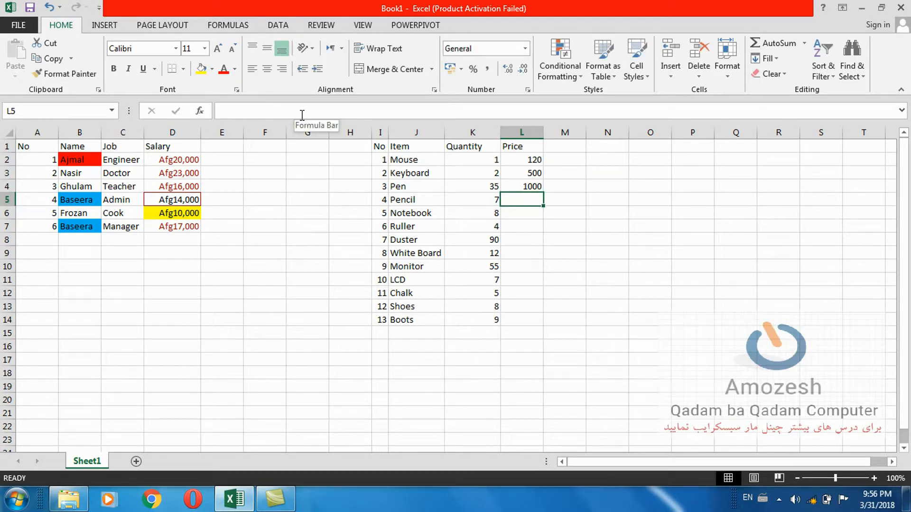
# - Enter the prices 100, 800 and 40 for Pencil, Notebook and Ruller in L5:L7
pyautogui.write('1000')
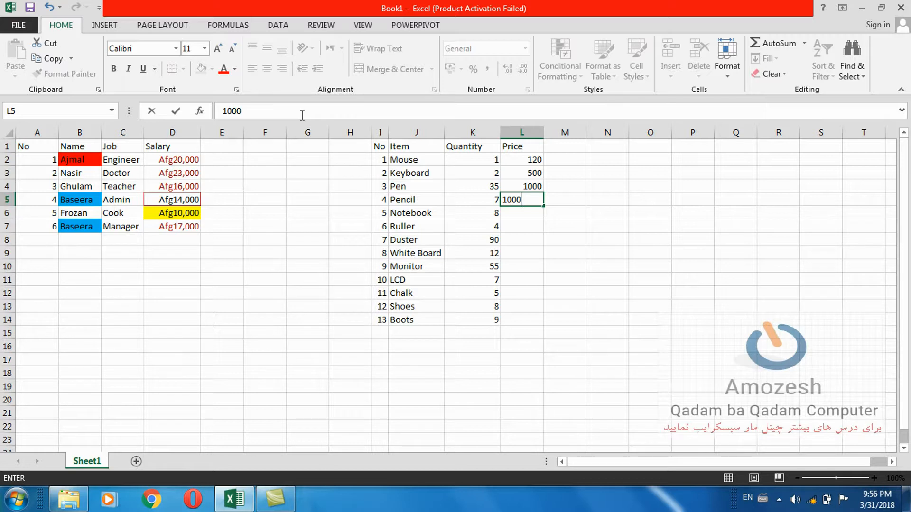
pyautogui.press('BackSpace')
pyautogui.press('Return')
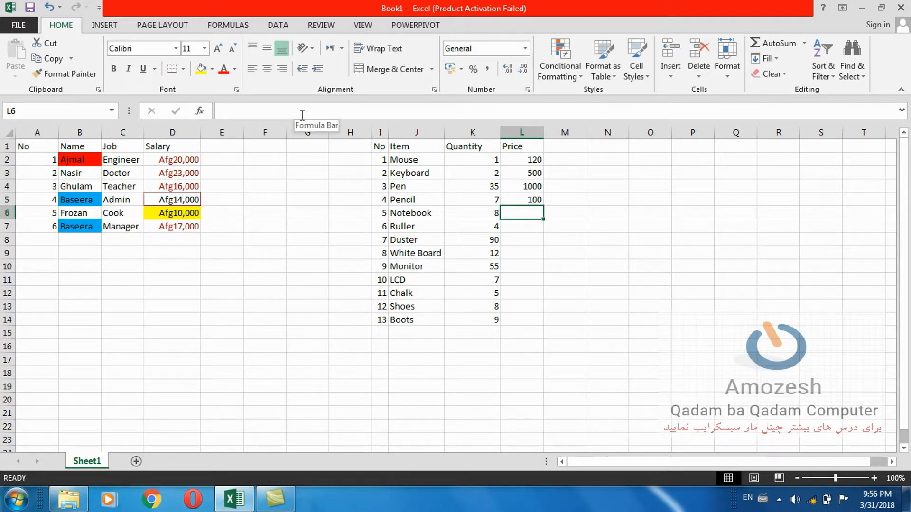
pyautogui.write('800')
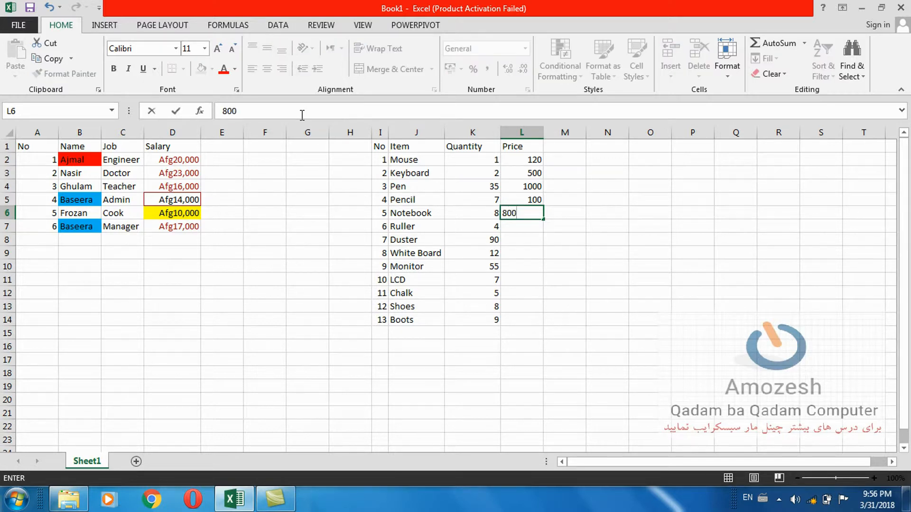
pyautogui.press('Return')
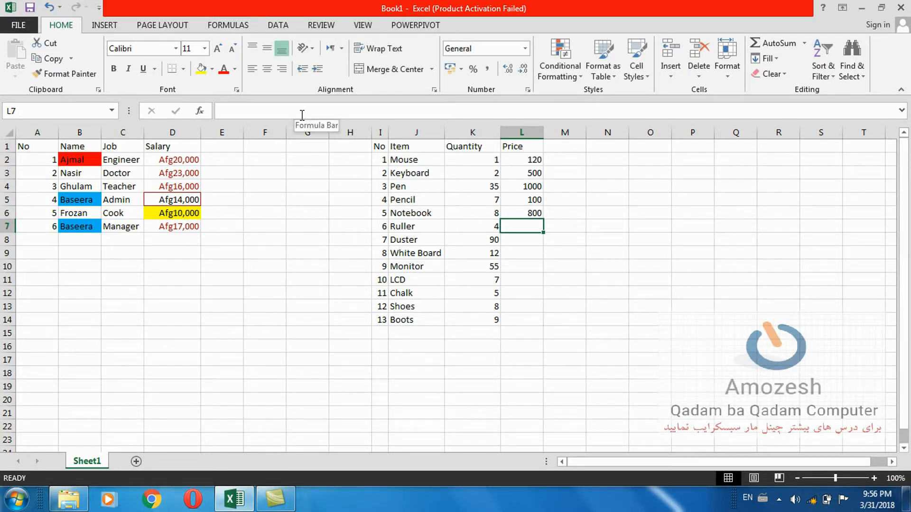
pyautogui.write('40')
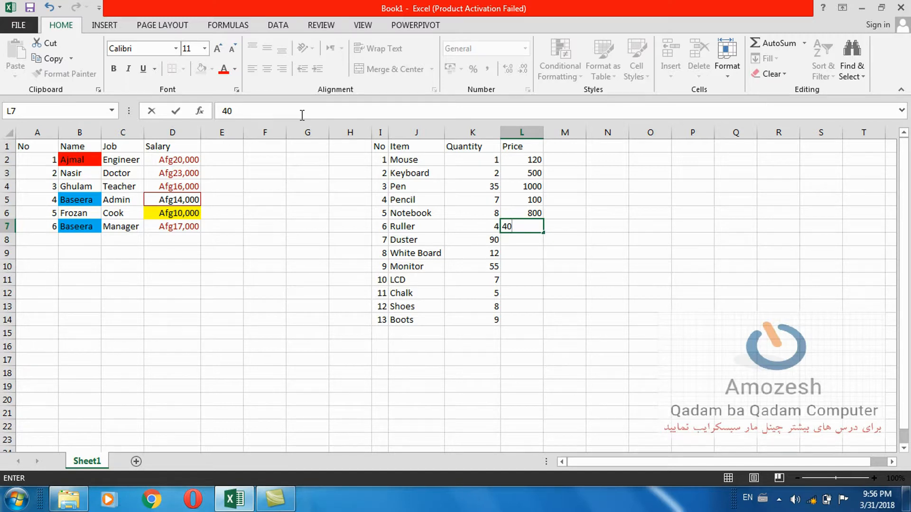
pyautogui.press('Return')
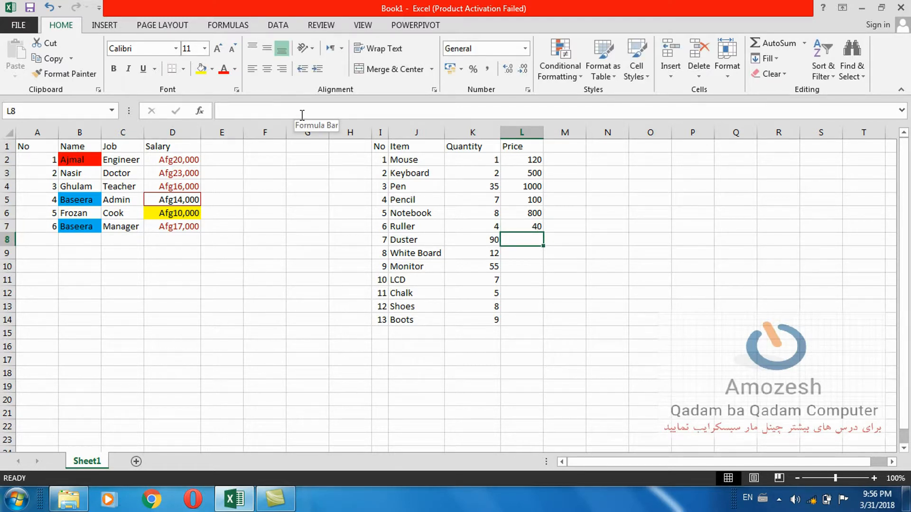
# - Enter the prices 540, 2300 and 55000 for Duster, White Board and Monitor in L8:L10
pyautogui.write('540')
pyautogui.press('Return')
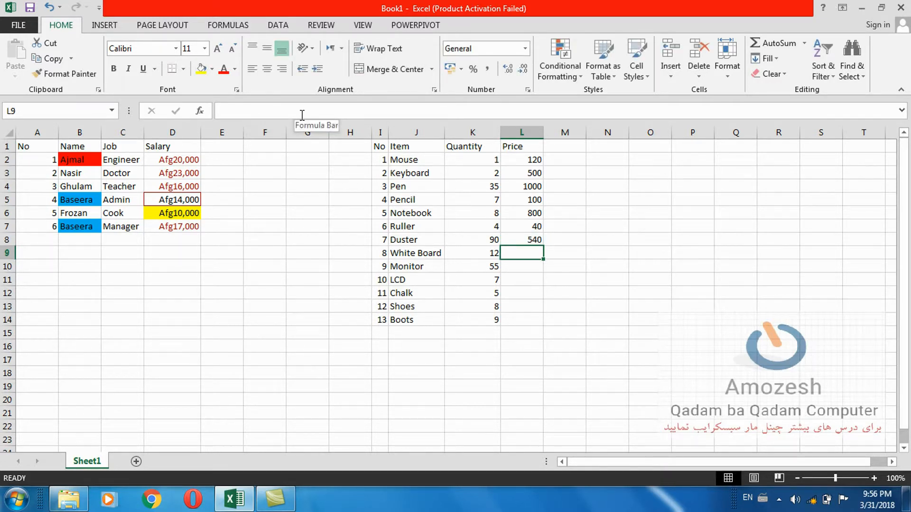
pyautogui.write('2300')
pyautogui.press('Return')
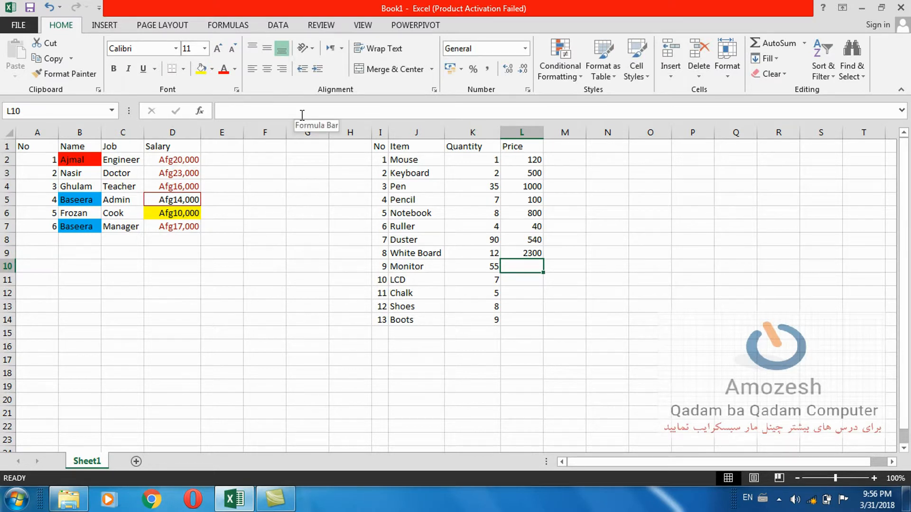
pyautogui.write('55000')
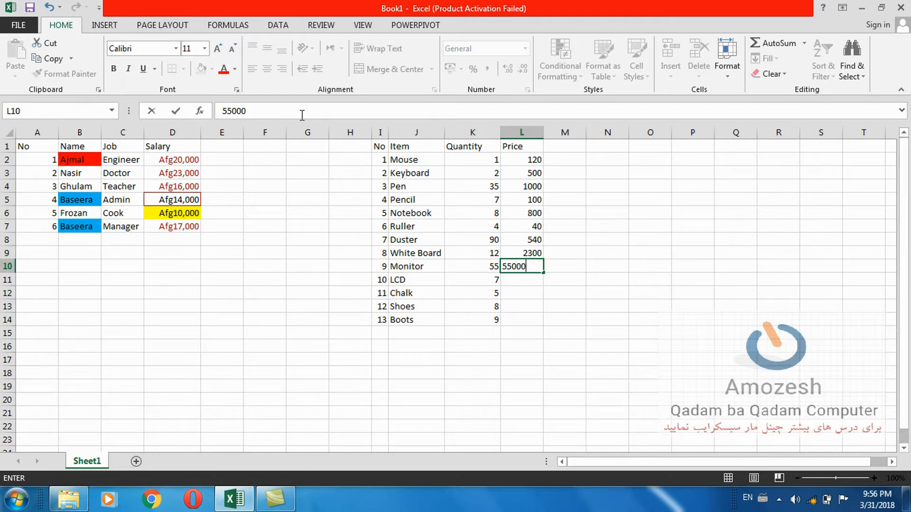
pyautogui.press('Return')
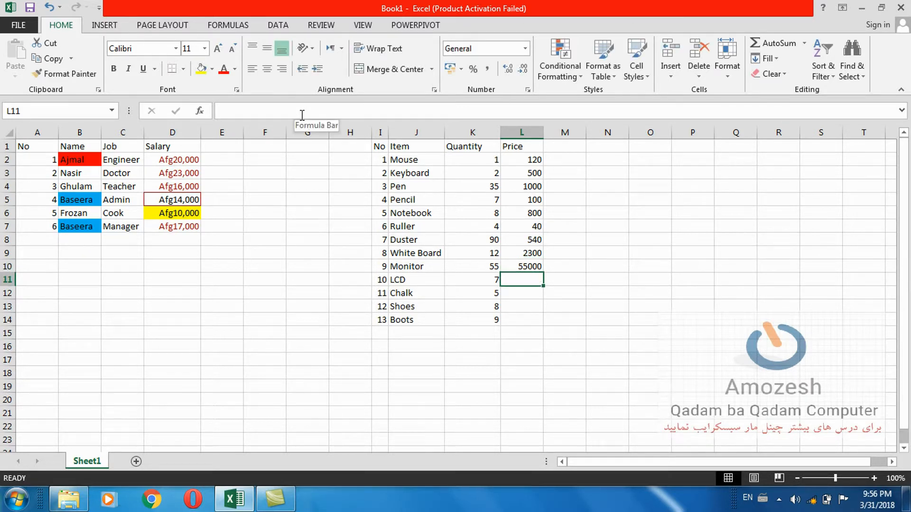
# - Enter the prices 96000, 60, 12000 and 9730 for LCD, Chalk, Shoes and Boots in L11:L14
pyautogui.write('96000')
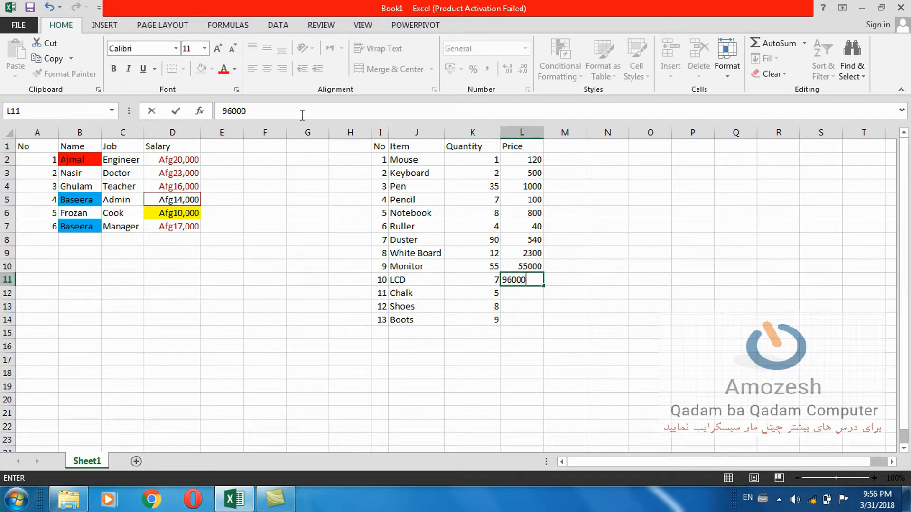
pyautogui.press('Return')
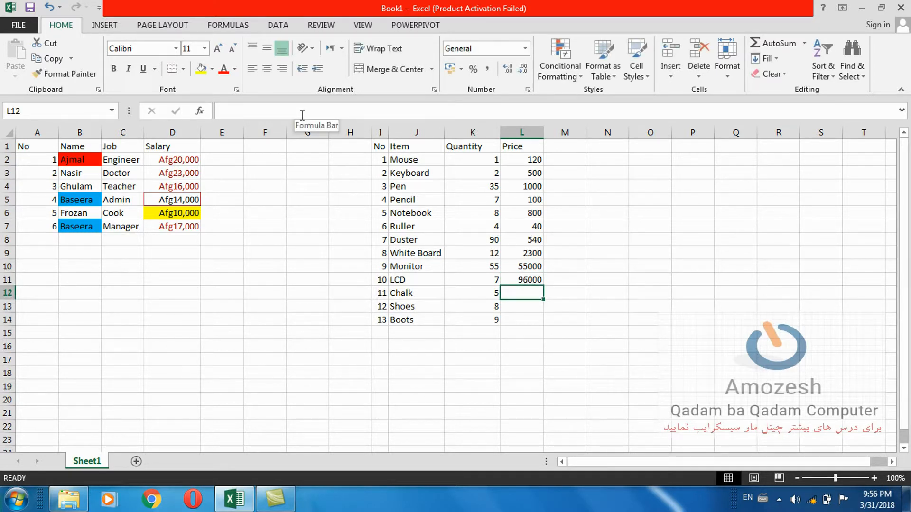
pyautogui.write('60')
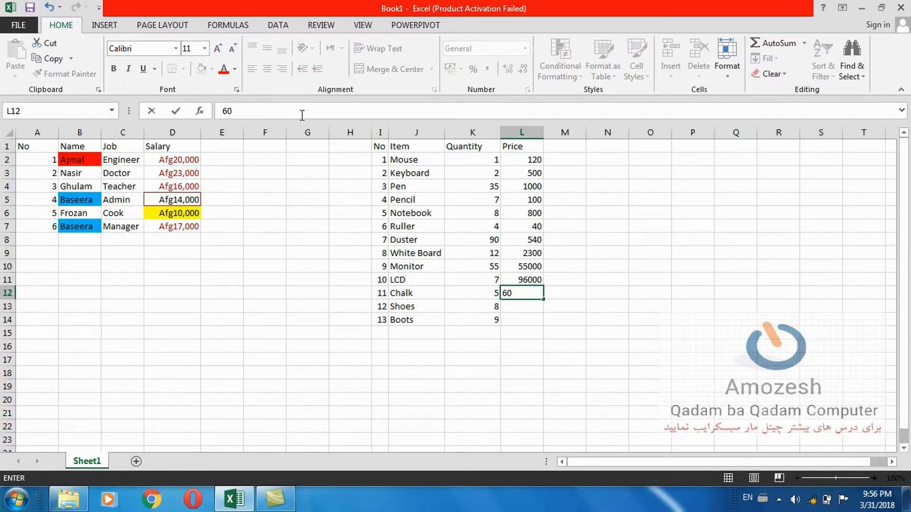
pyautogui.press('Return')
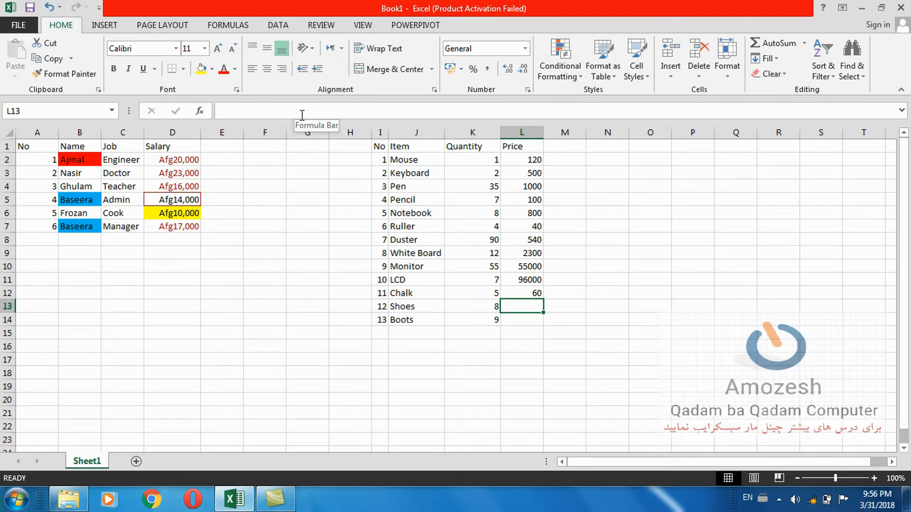
pyautogui.write('12000')
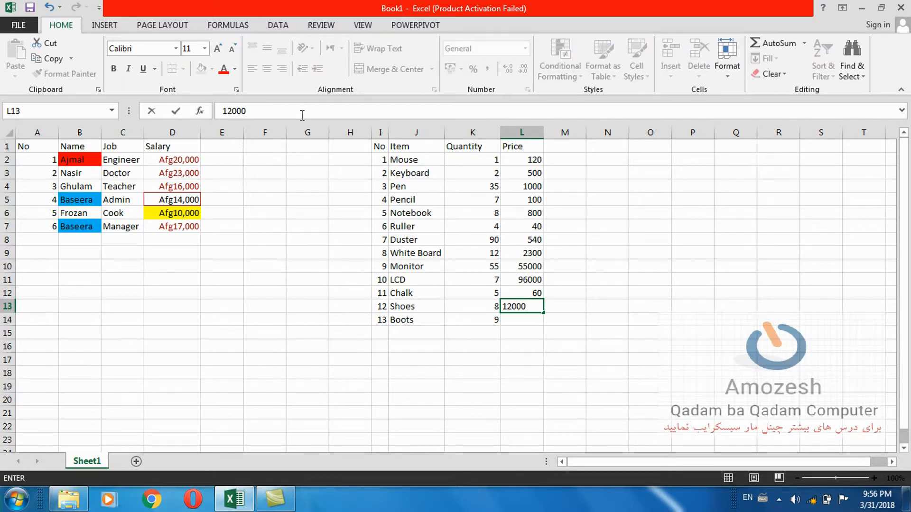
pyautogui.press('Return')
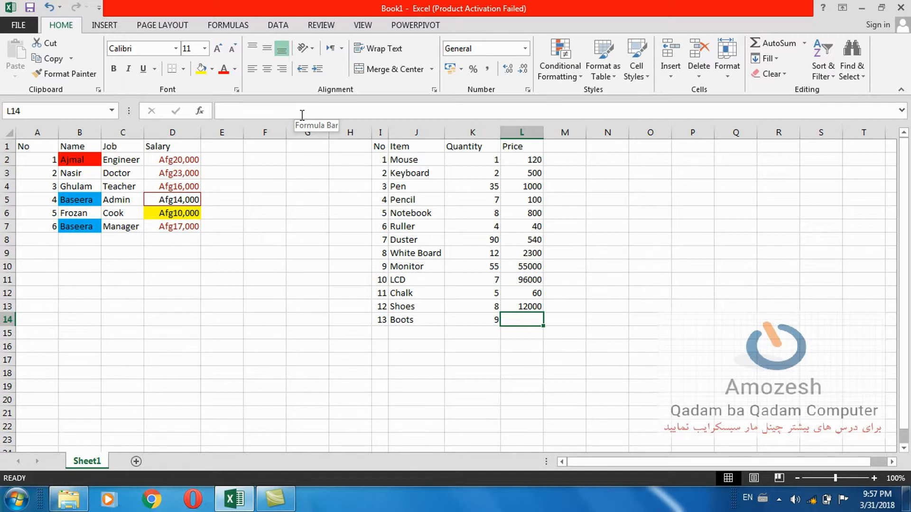
pyautogui.write('9730')
pyautogui.press('Tab')
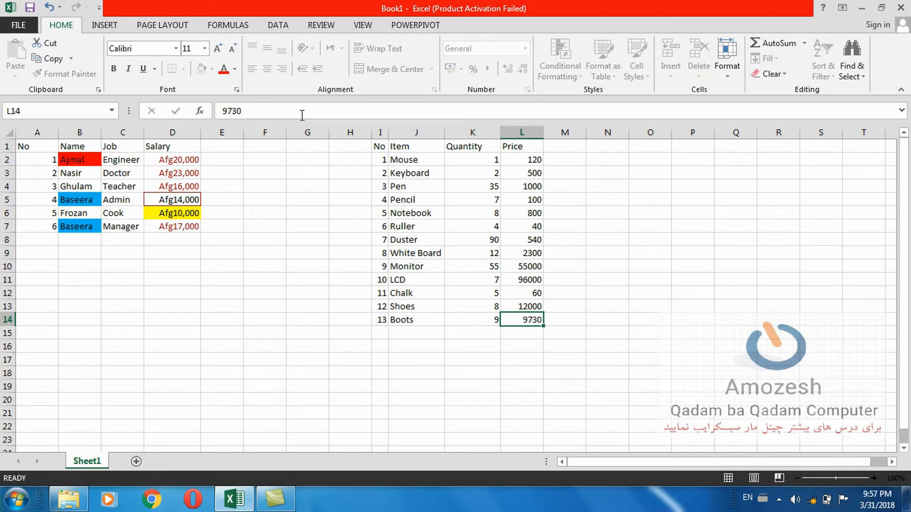
# - Format the Price column L in the Afg accounting number format with no decimal places
pyautogui.click(522, 132)
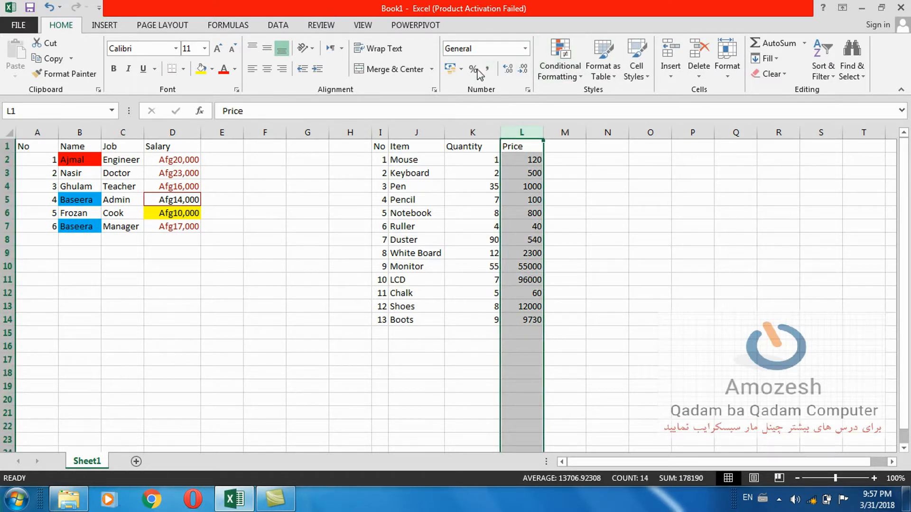
pyautogui.click(453, 72)
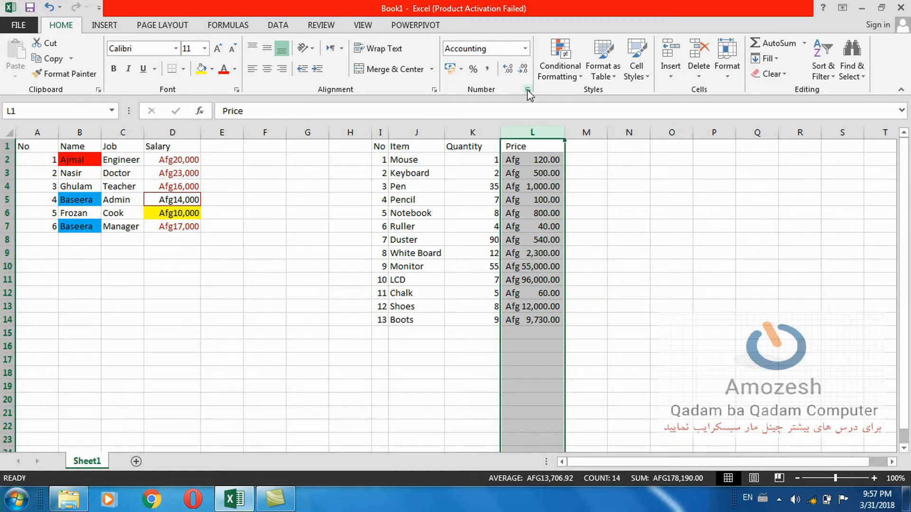
pyautogui.click(524, 72)
pyautogui.click(523, 71)
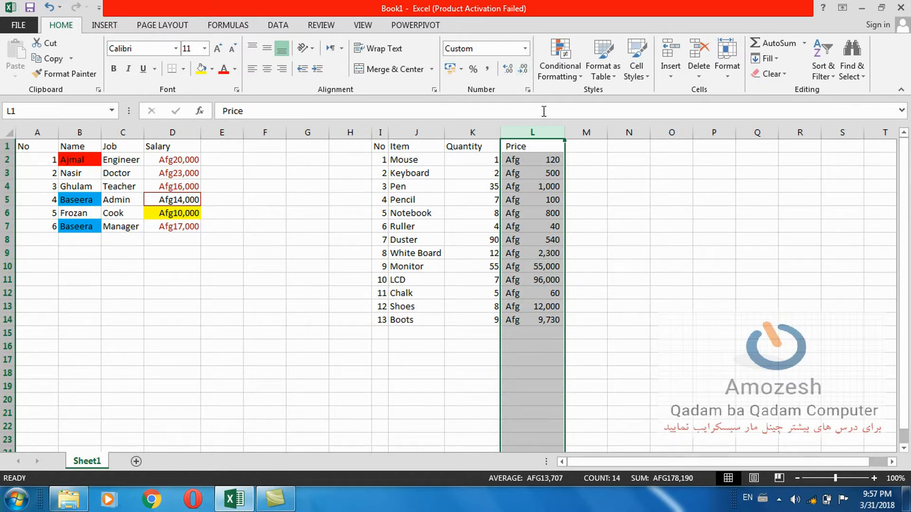
pyautogui.click(620, 248)
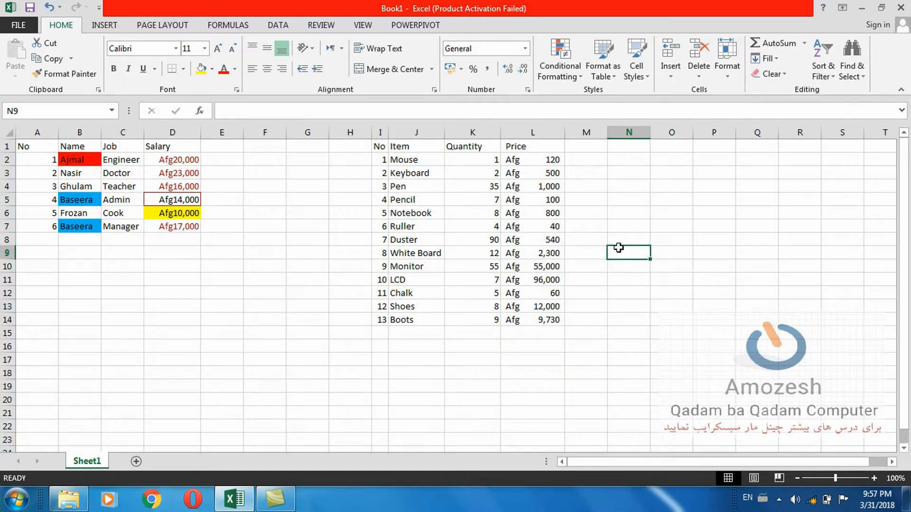
# - Start a Top 10 Items conditional formatting rule on the prices in L2:L14 and set the number of ranked items to 3
pyautogui.moveTo(552, 160); pyautogui.dragTo(549, 320)
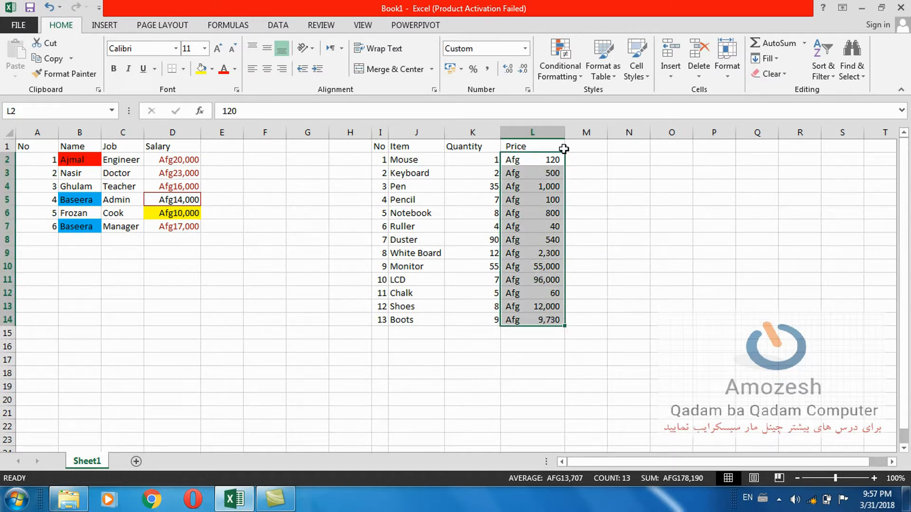
pyautogui.click(560, 66)
pyautogui.moveTo(612, 136)
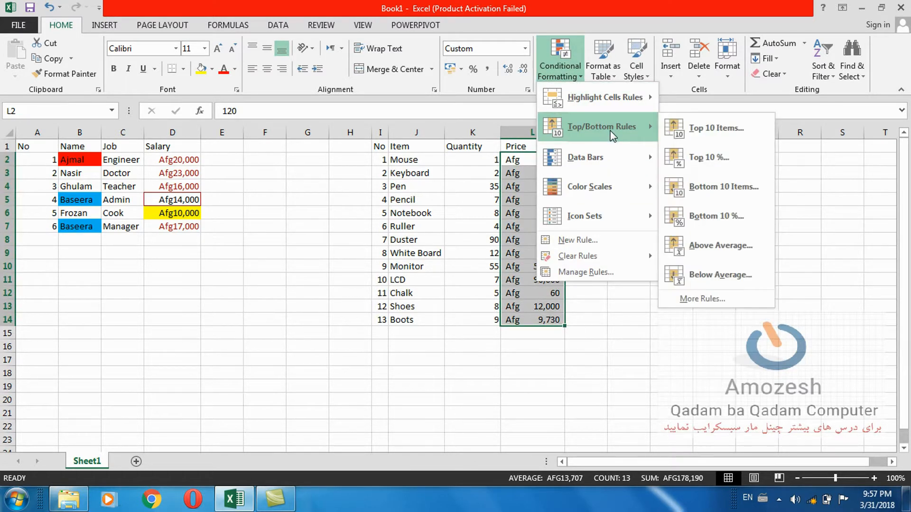
pyautogui.click(690, 125)
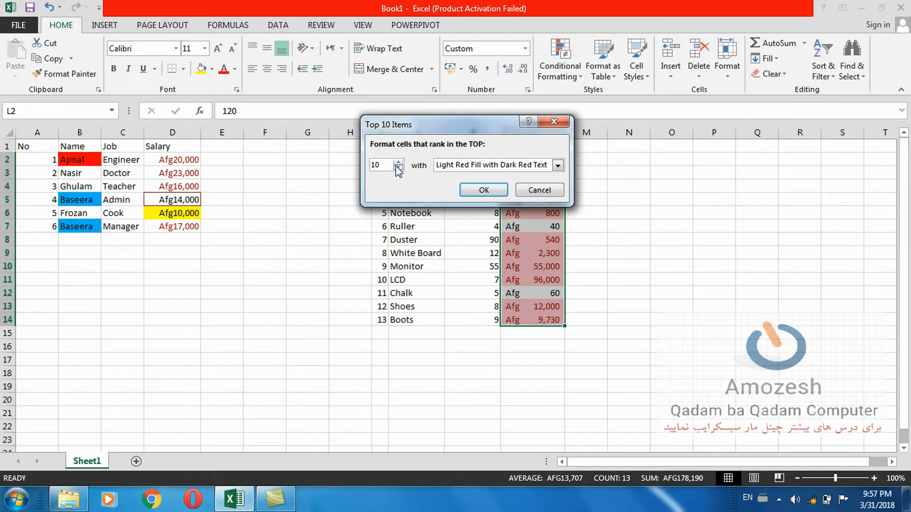
pyautogui.moveTo(429, 126); pyautogui.dragTo(326, 137)
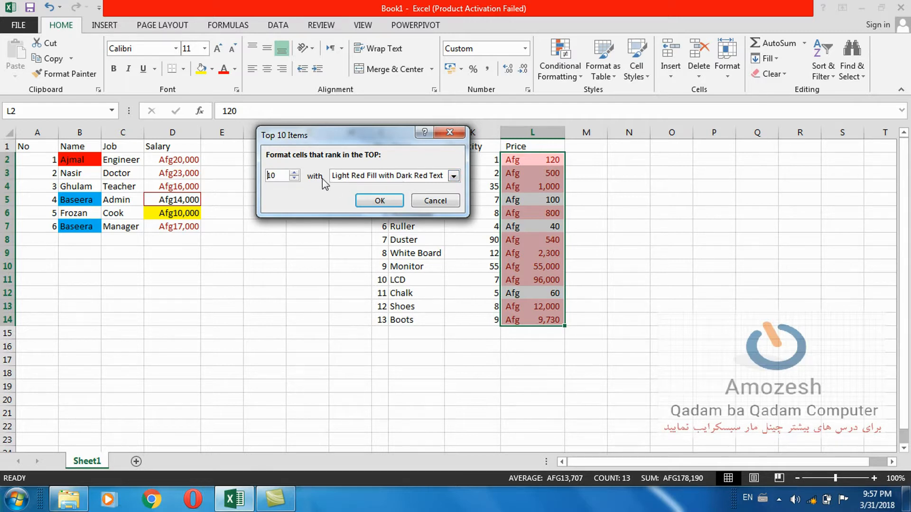
pyautogui.click(294, 179)
pyautogui.click(294, 179)
pyautogui.click(294, 179)
pyautogui.click(294, 179)
pyautogui.click(295, 179)
pyautogui.click(294, 179)
pyautogui.click(294, 179)
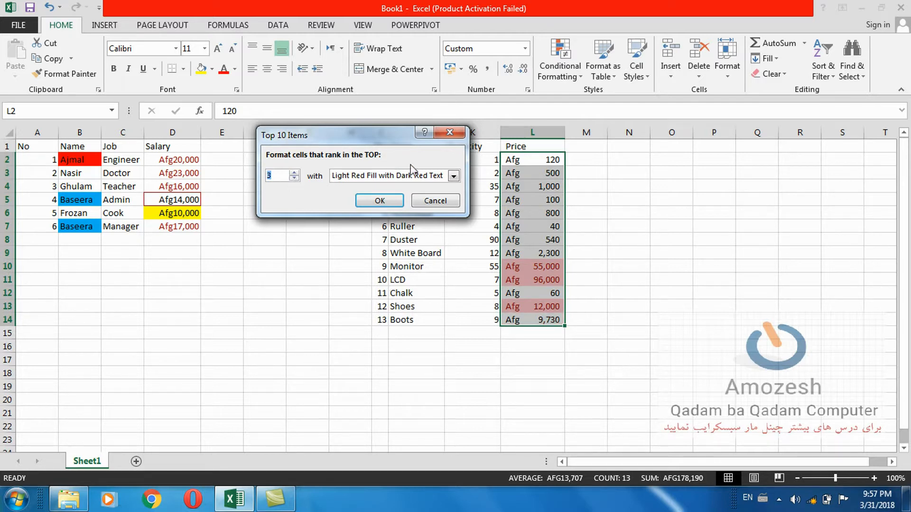
# - Format the top-ranked prices with Green Fill with Dark Green Text and apply the rule
pyautogui.click(454, 176)
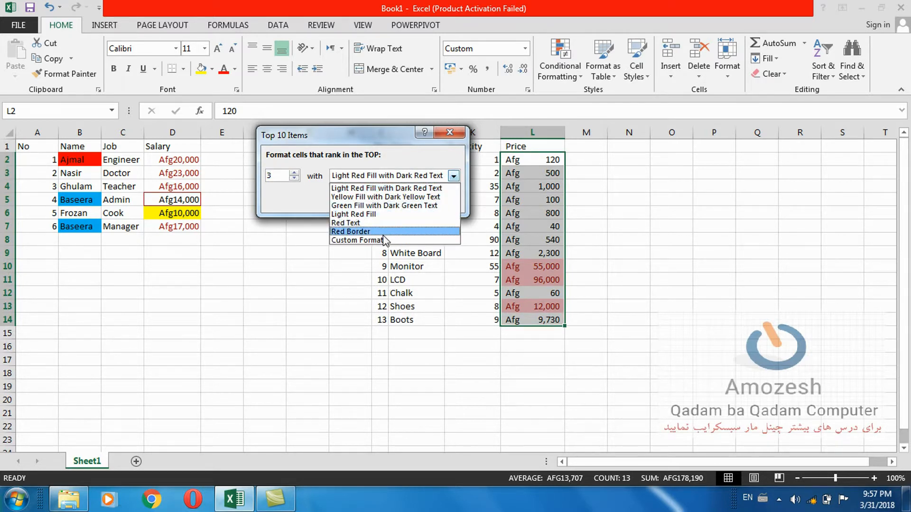
pyautogui.click(370, 206)
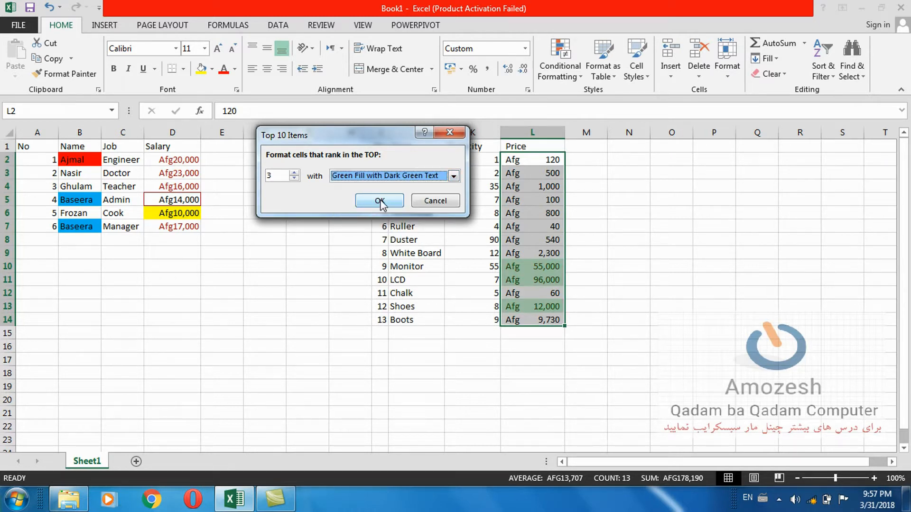
pyautogui.click(377, 202)
pyautogui.click(612, 238)
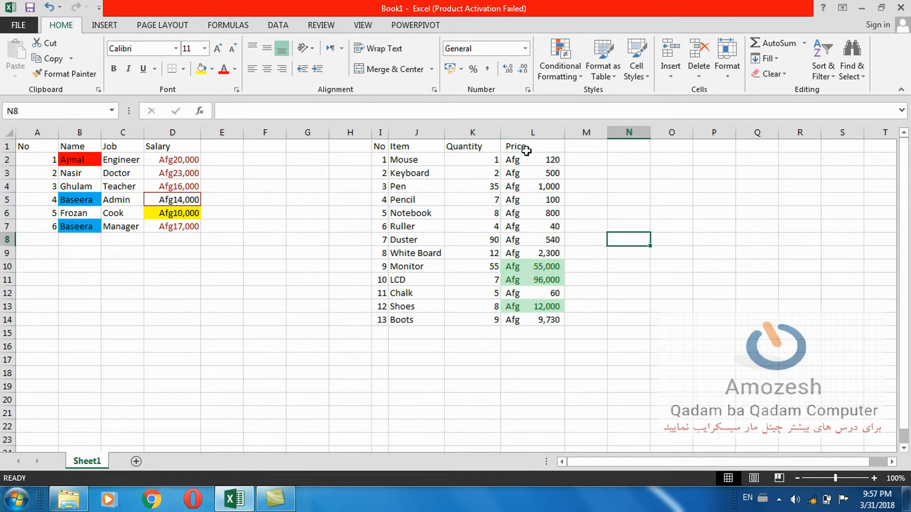
# - Add a Top 10% rule to the Price column L for the top 5% with a custom orange fill
pyautogui.click(525, 133)
pyautogui.click(559, 61)
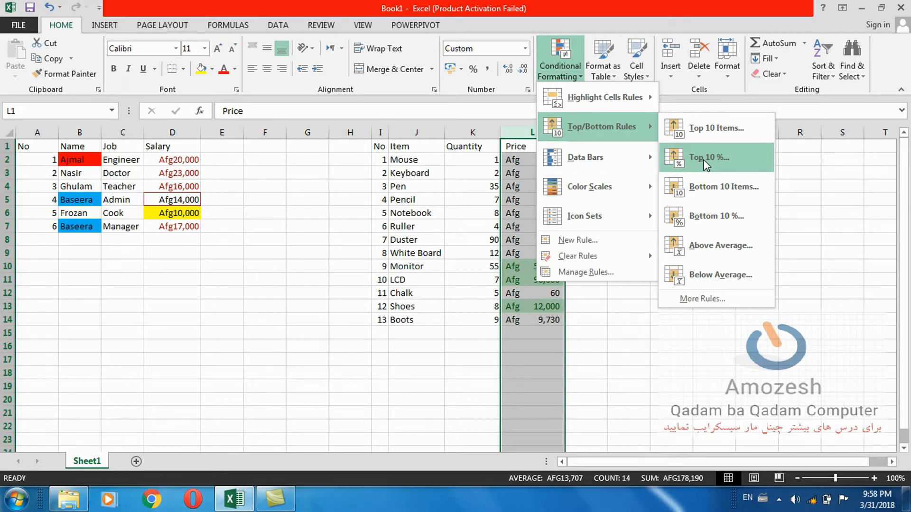
pyautogui.click(704, 161)
pyautogui.click(288, 178)
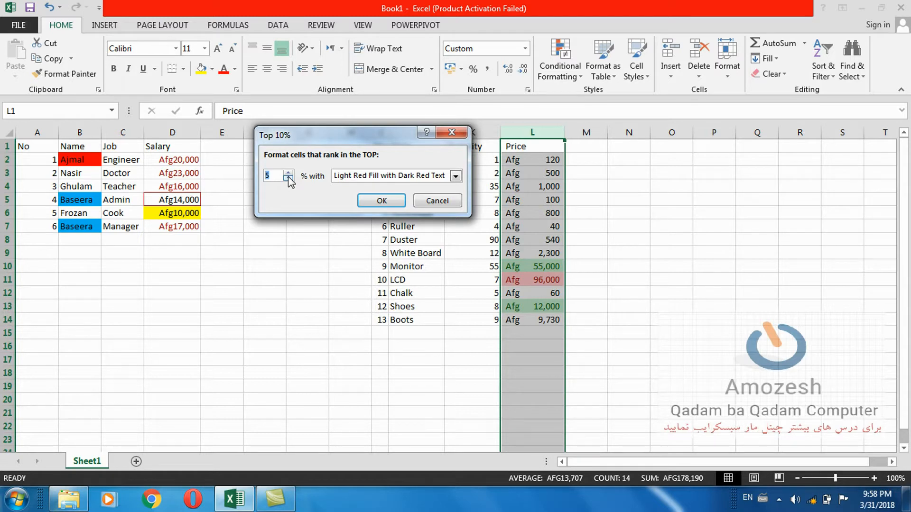
pyautogui.click(455, 176)
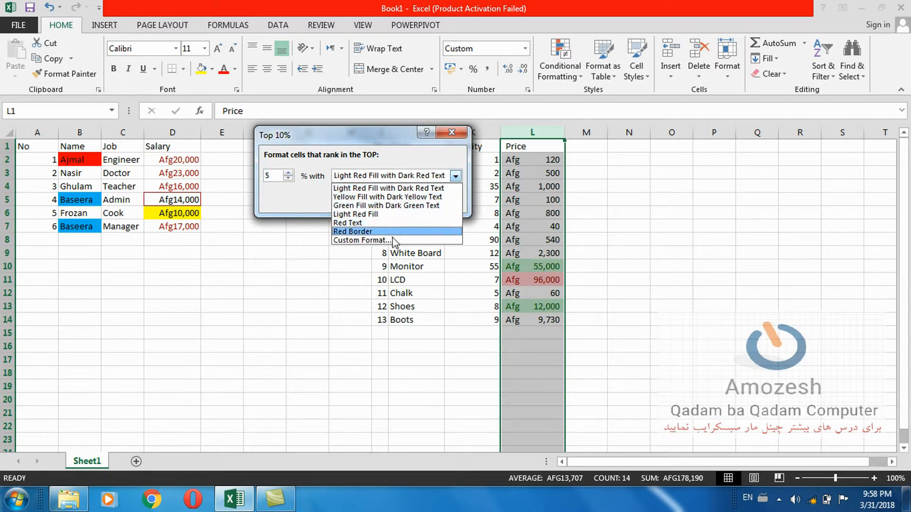
pyautogui.click(394, 241)
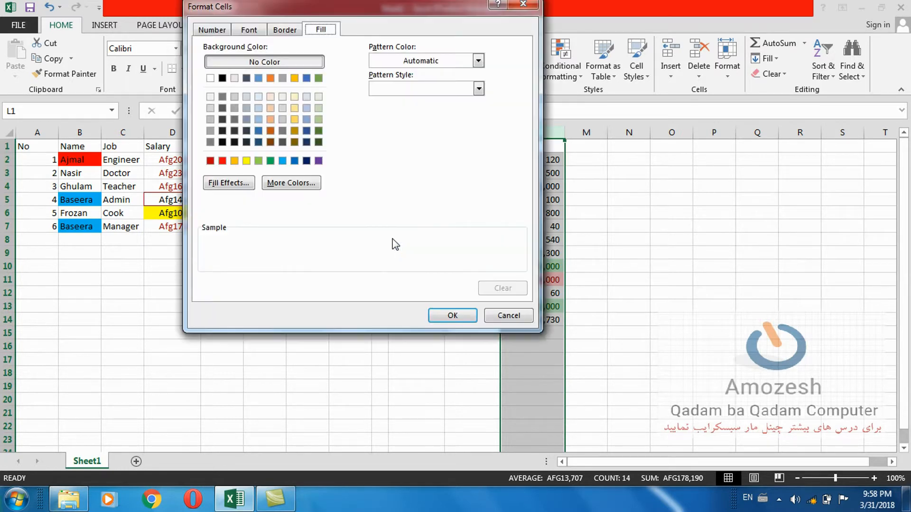
pyautogui.click(234, 160)
pyautogui.click(452, 316)
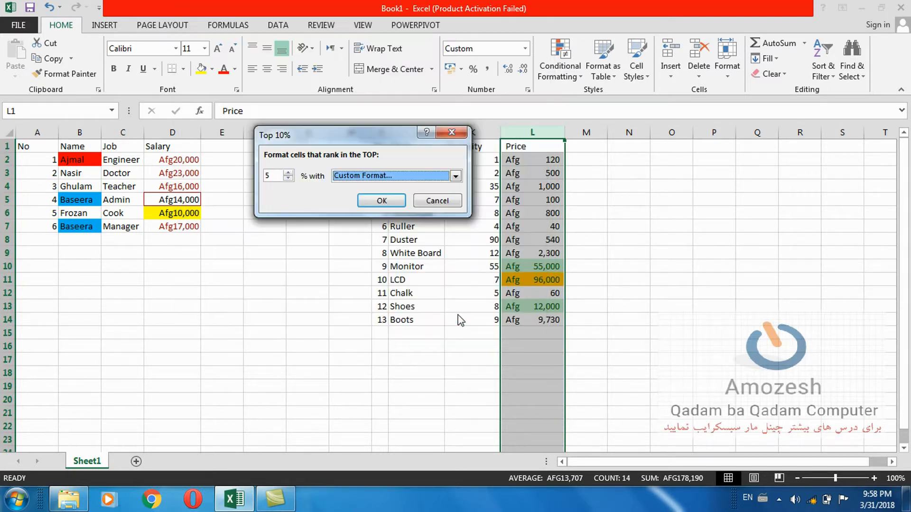
pyautogui.click(401, 200)
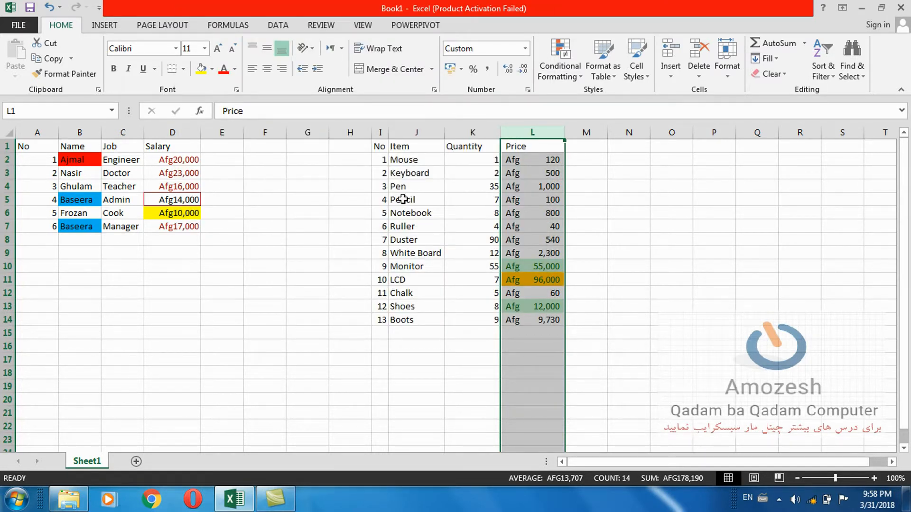
pyautogui.click(561, 279)
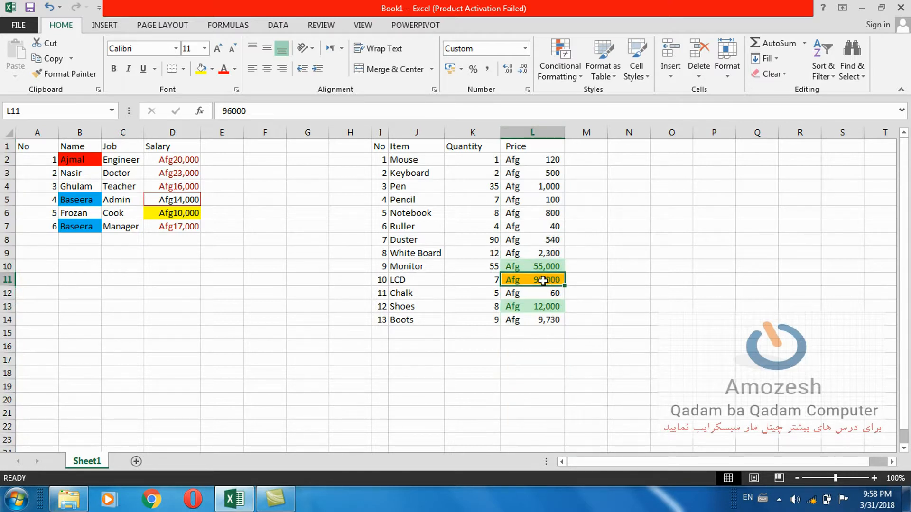
# - Add an Above Average conditional formatting rule with Red Text to the prices in L2:L14
pyautogui.moveTo(545, 160); pyautogui.dragTo(538, 322)
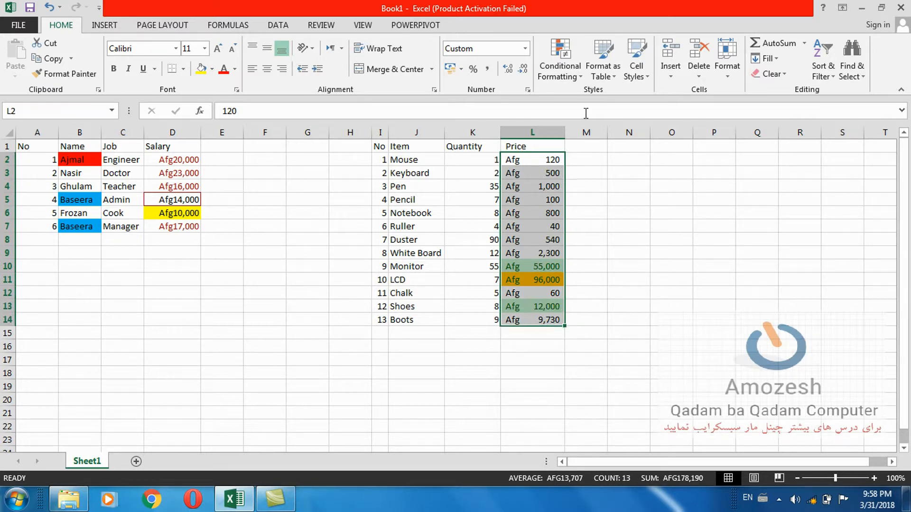
pyautogui.click(566, 77)
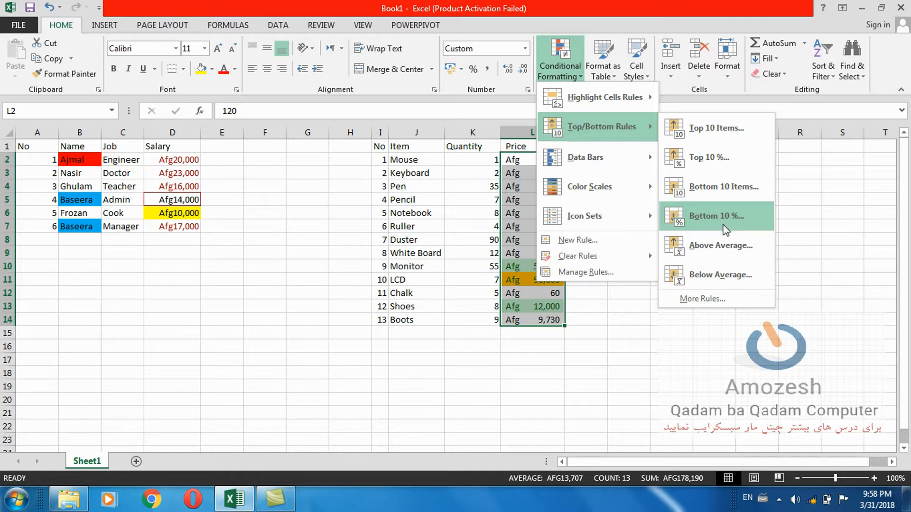
pyautogui.click(716, 256)
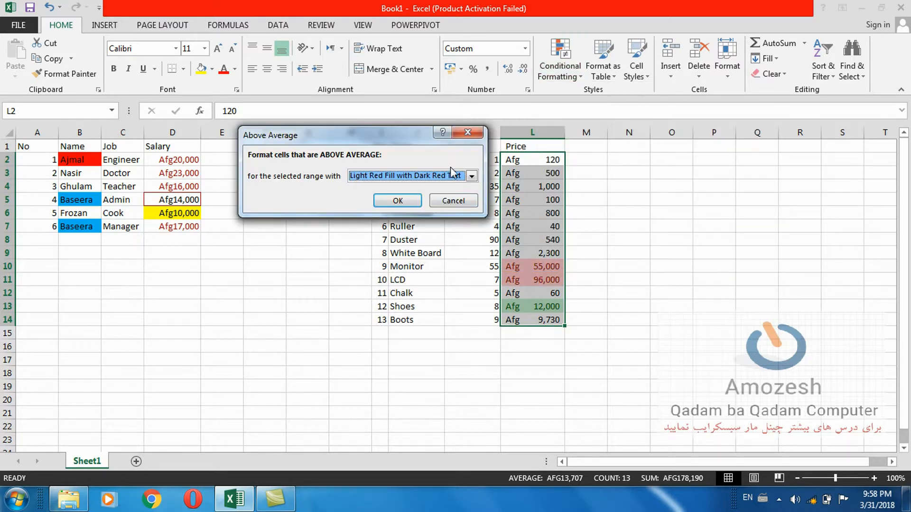
pyautogui.click(471, 177)
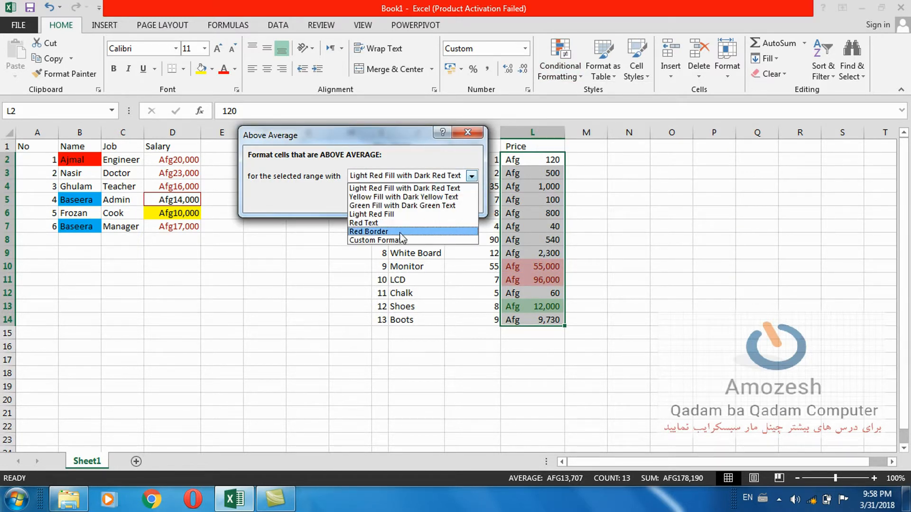
pyautogui.click(397, 223)
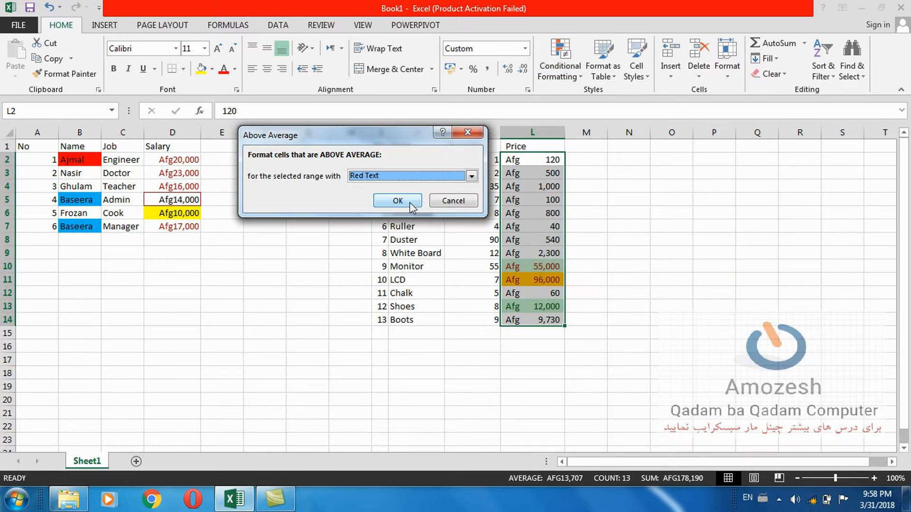
pyautogui.click(400, 201)
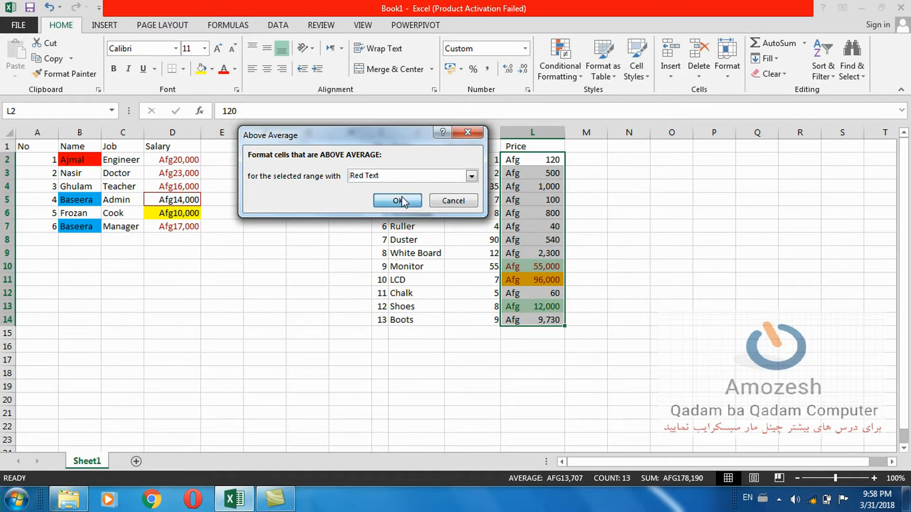
pyautogui.click(603, 218)
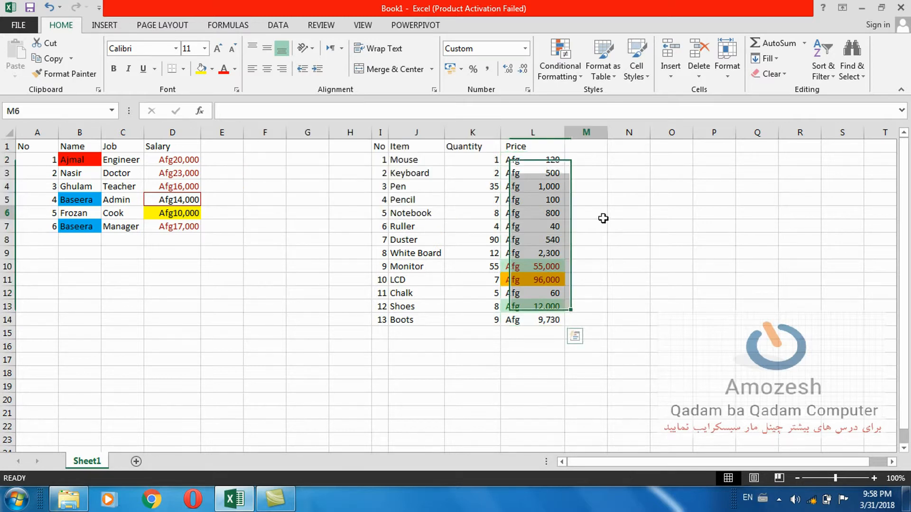
pyautogui.click(545, 266)
pyautogui.moveTo(545, 266)
pyautogui.mouseDown()
pyautogui.moveTo(550, 287)
pyautogui.moveTo(550, 269)
pyautogui.mouseUp()
pyautogui.click(581, 274)
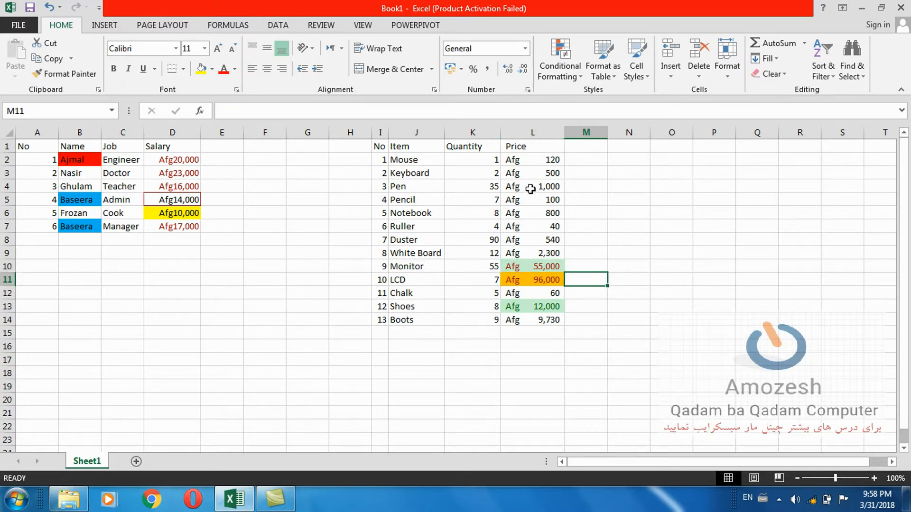
# - Add a Below Average conditional formatting rule with a custom green fill to the prices in L2:L14
pyautogui.click(526, 165)
pyautogui.moveTo(525, 164); pyautogui.dragTo(535, 321)
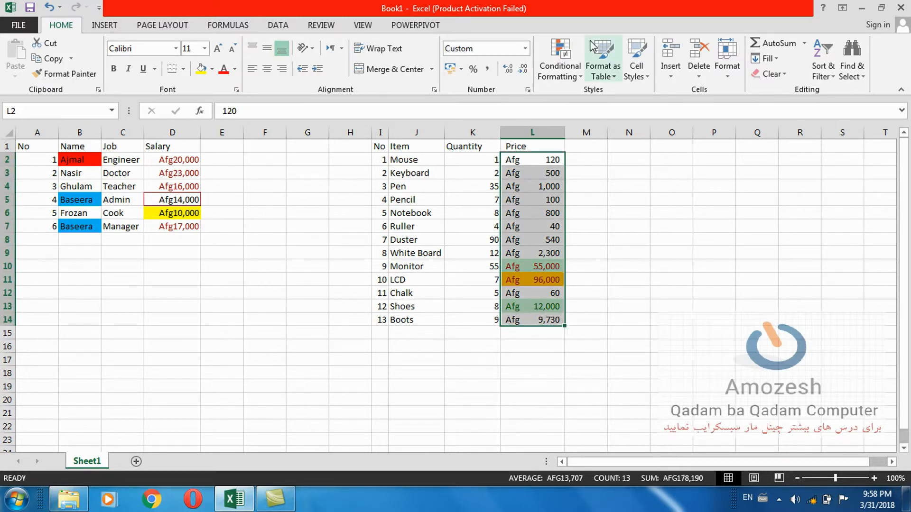
pyautogui.click(573, 67)
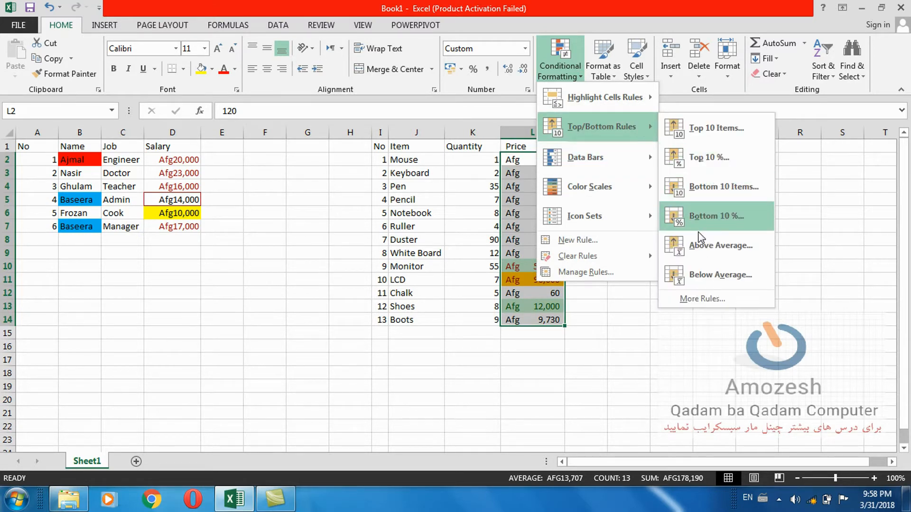
pyautogui.click(709, 275)
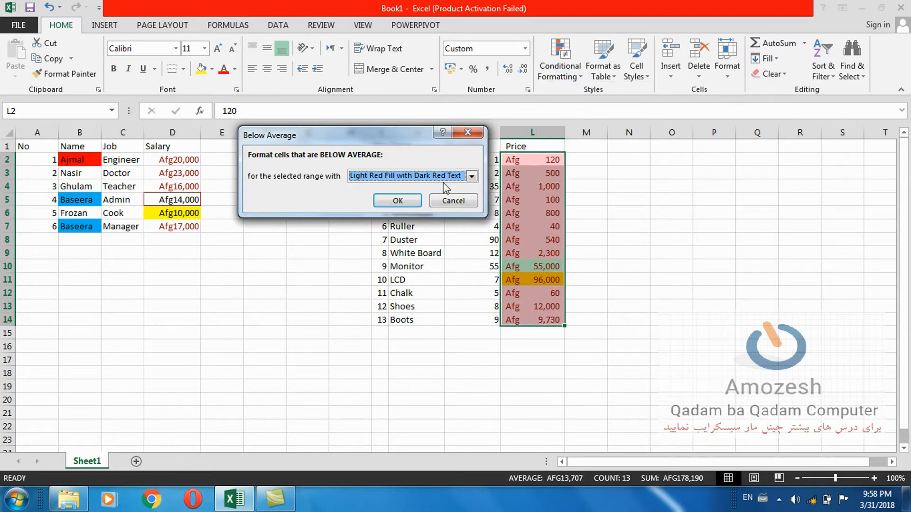
pyautogui.click(471, 176)
pyautogui.click(384, 240)
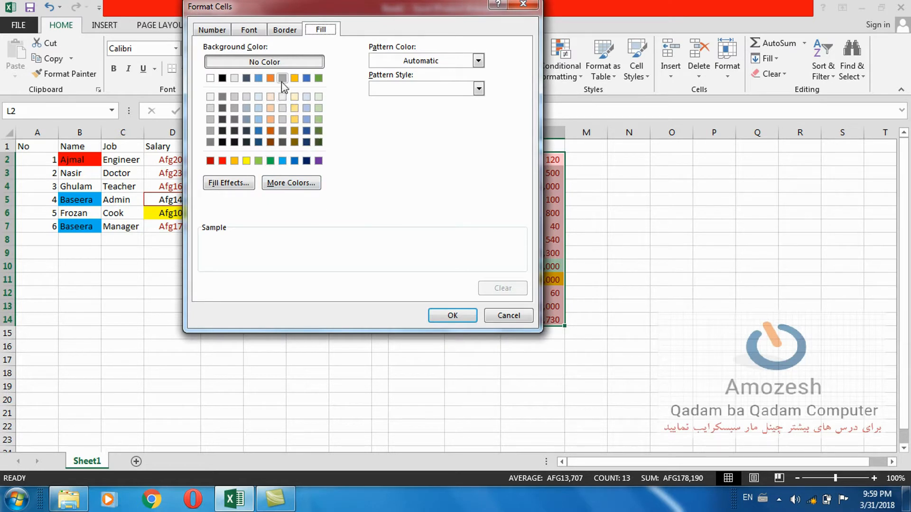
pyautogui.click(318, 78)
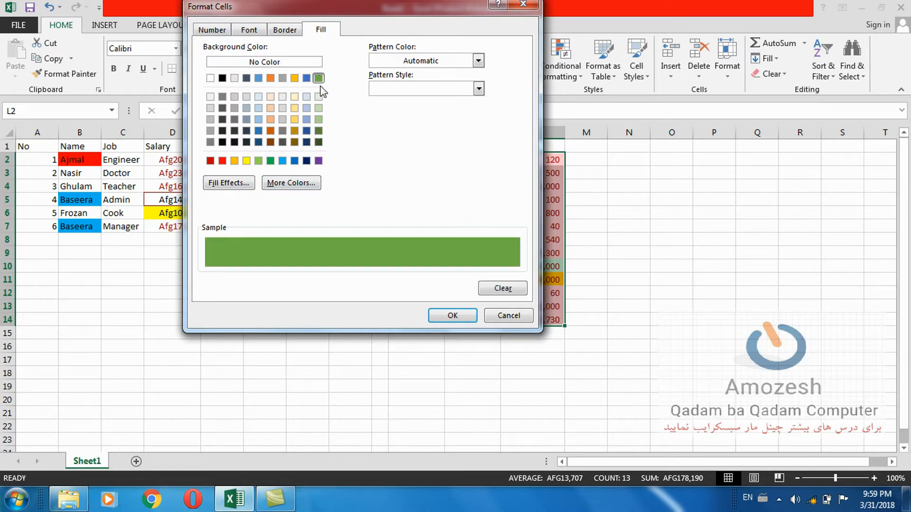
pyautogui.click(452, 316)
pyautogui.click(387, 200)
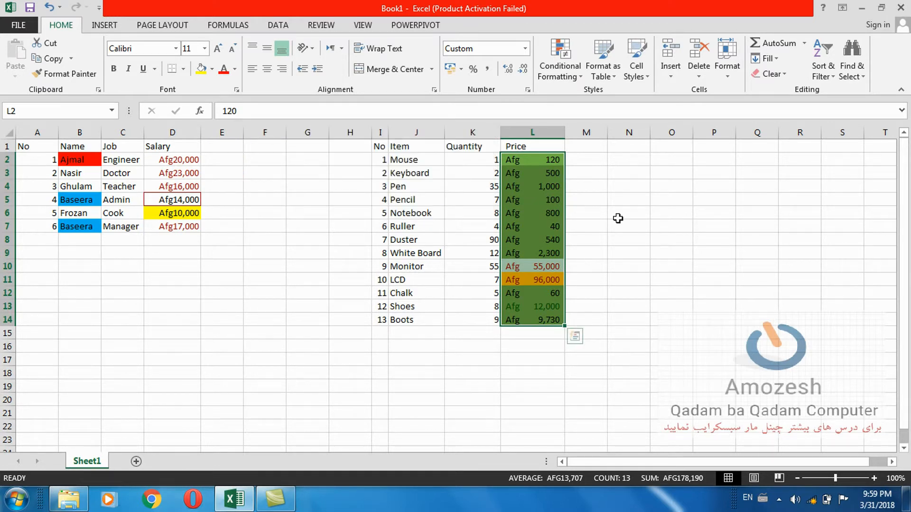
# - Clear all conditional formatting rules from the selected prices in L2:L14
pyautogui.click(560, 66)
pyautogui.moveTo(616, 157)
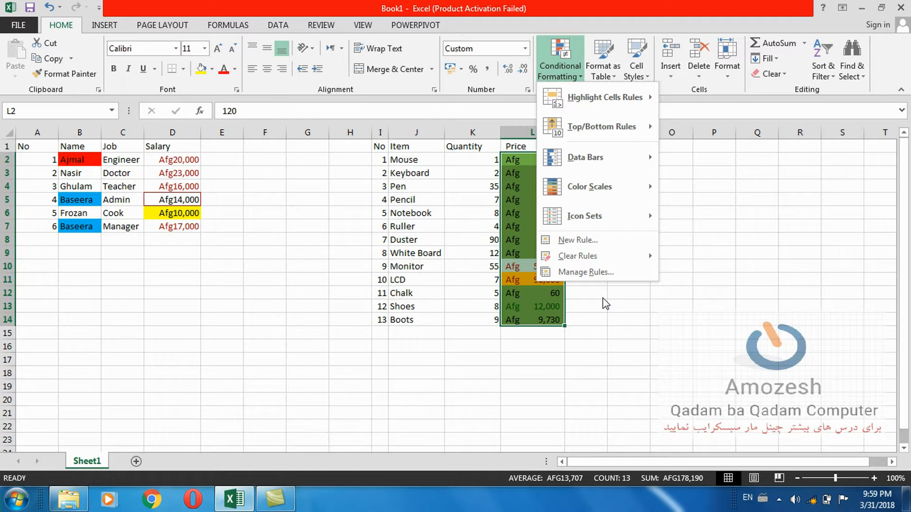
pyautogui.moveTo(606, 258)
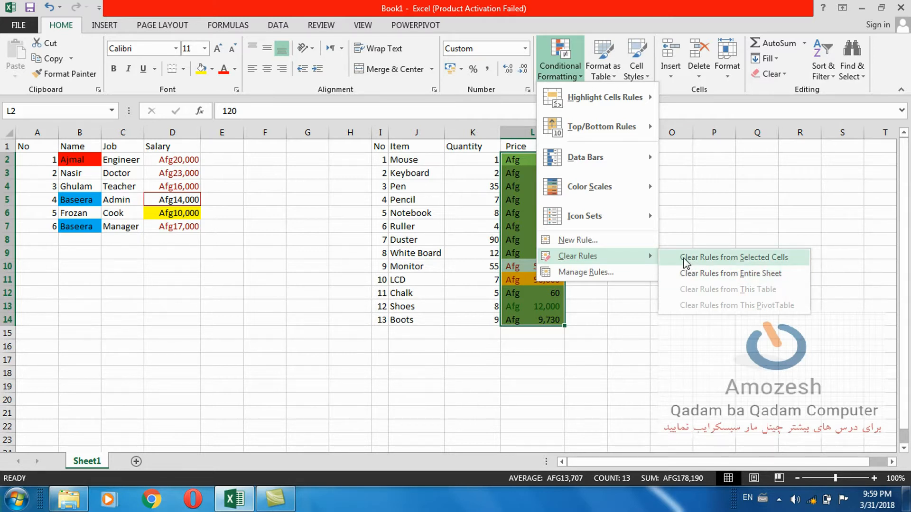
pyautogui.click(684, 258)
# - Apply solid red data bars to the prices in L2:L14 and set the Ruller price in L7 to 4000
pyautogui.click(557, 72)
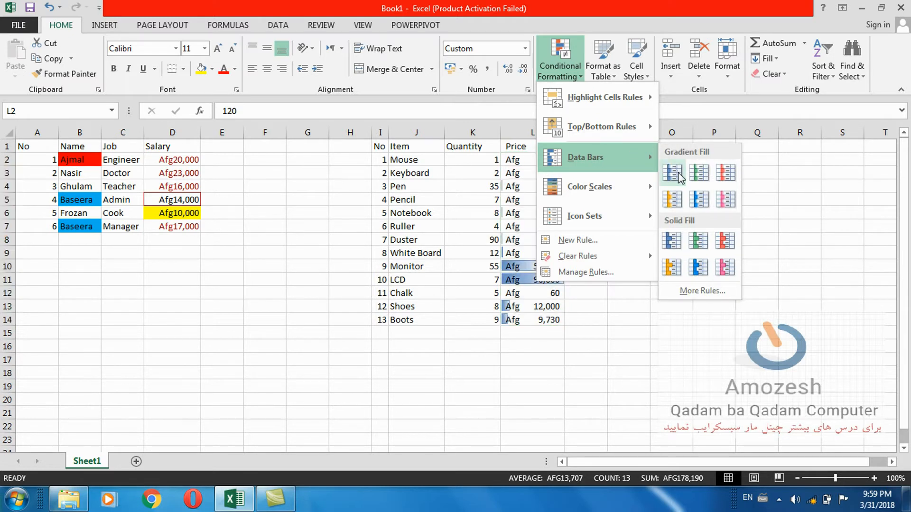
pyautogui.click(722, 238)
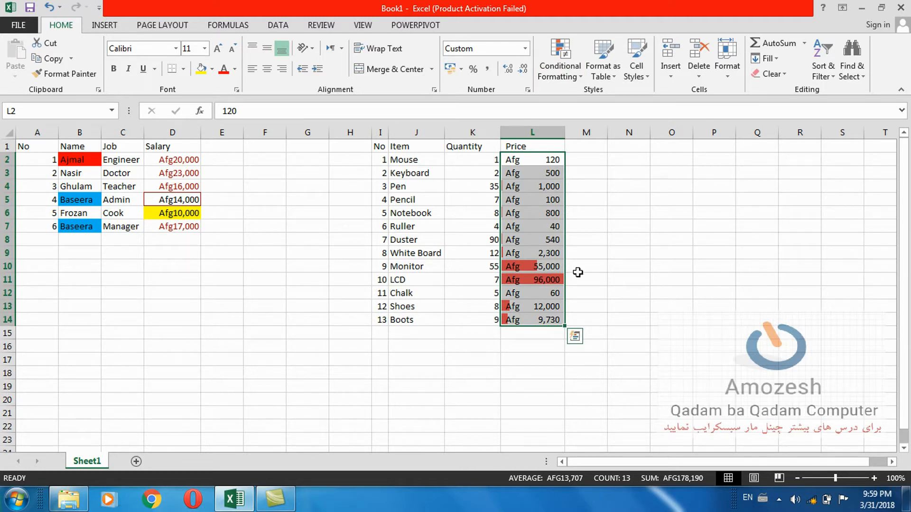
pyautogui.click(549, 226)
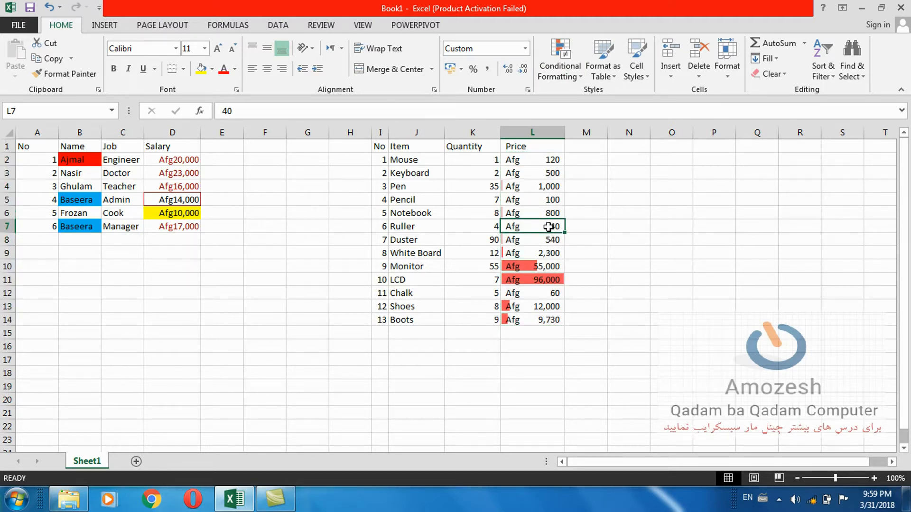
pyautogui.write('4,00')
pyautogui.write('00')
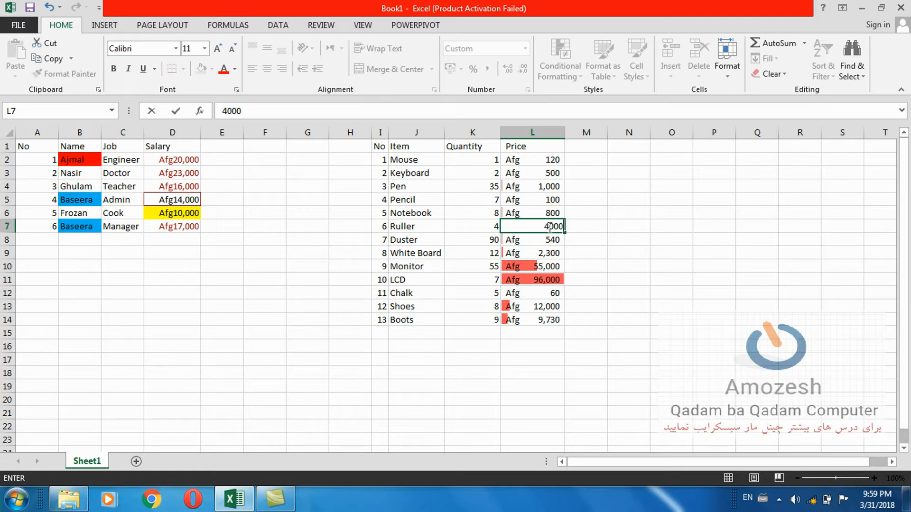
pyautogui.click(597, 252)
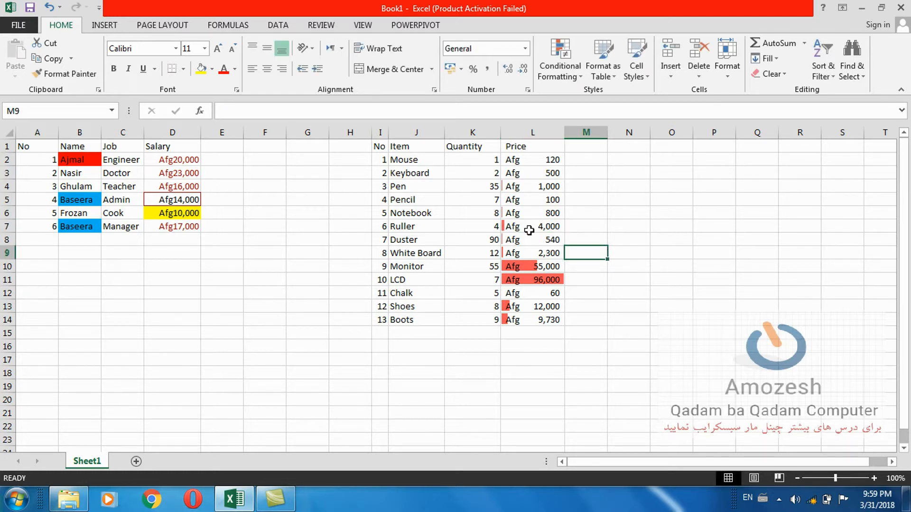
# - Start a custom 2-Color Scale rule for column L with red as the color for the lowest value
pyautogui.click(532, 132)
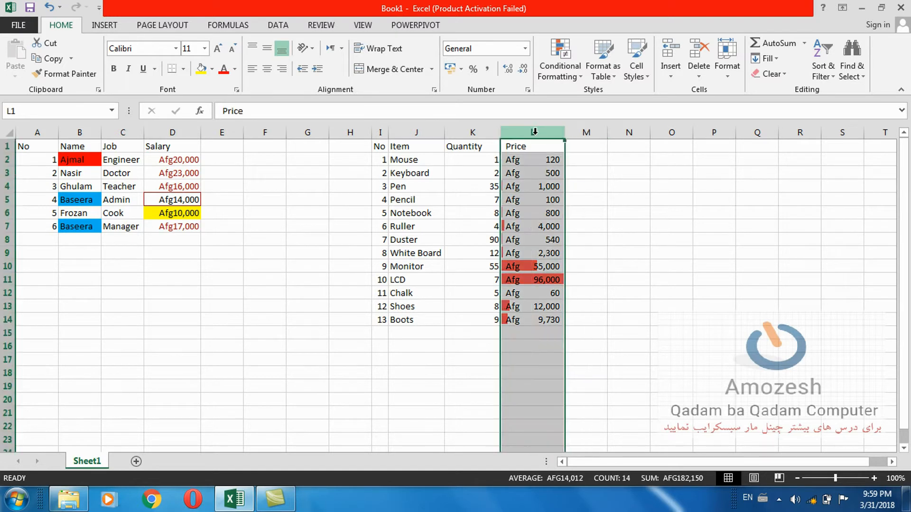
pyautogui.click(558, 76)
pyautogui.moveTo(602, 160)
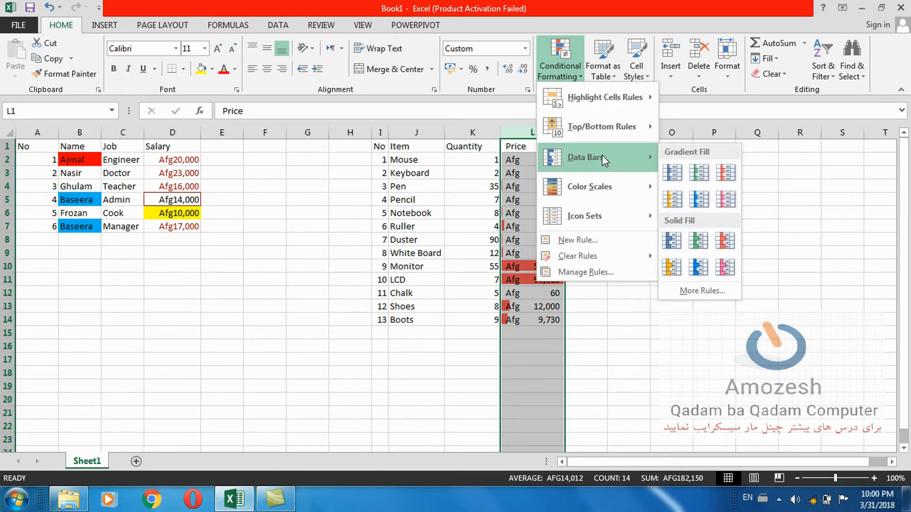
pyautogui.moveTo(597, 189)
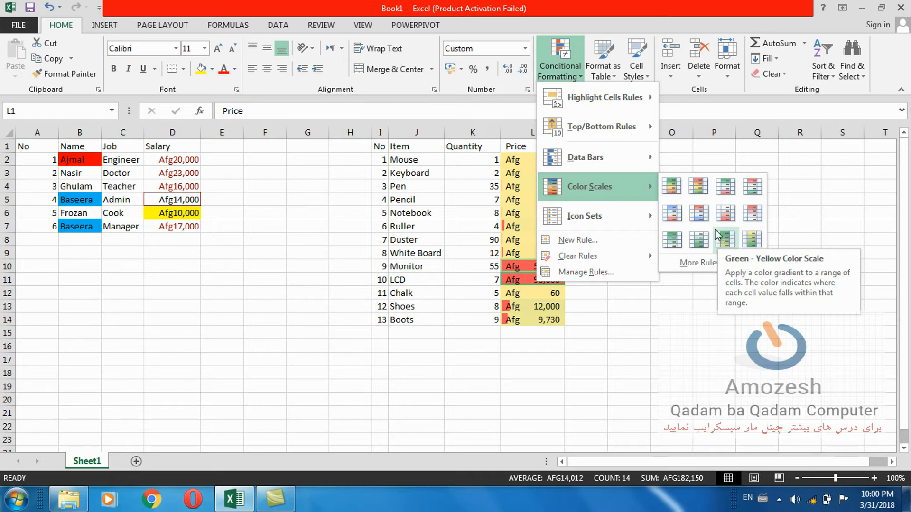
pyautogui.click(697, 263)
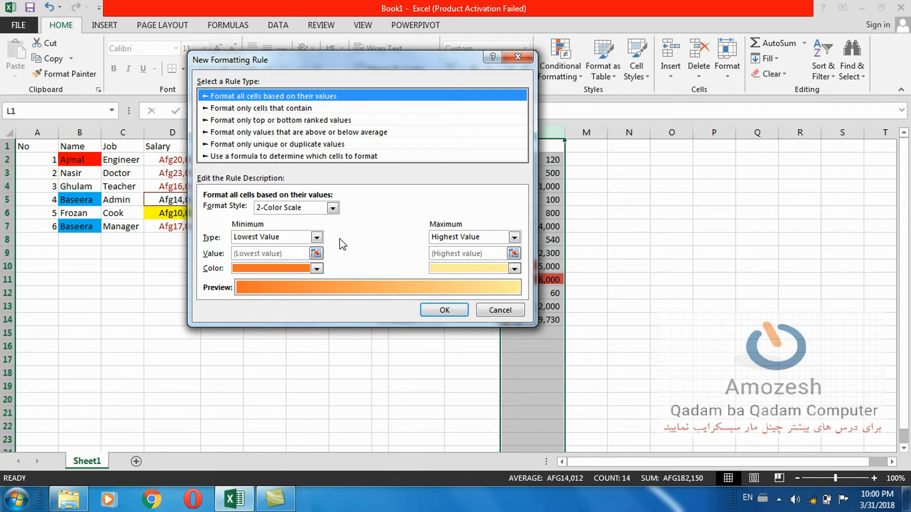
pyautogui.click(316, 237)
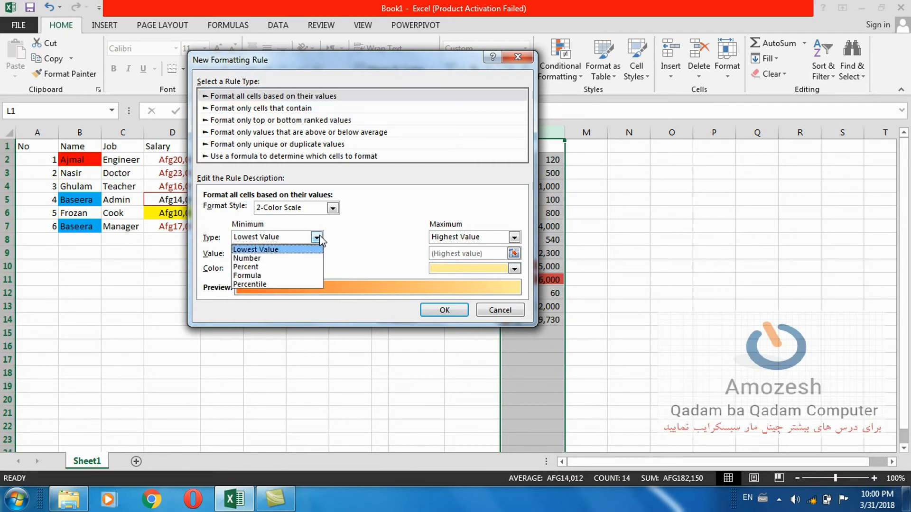
pyautogui.click(318, 247)
pyautogui.click(317, 268)
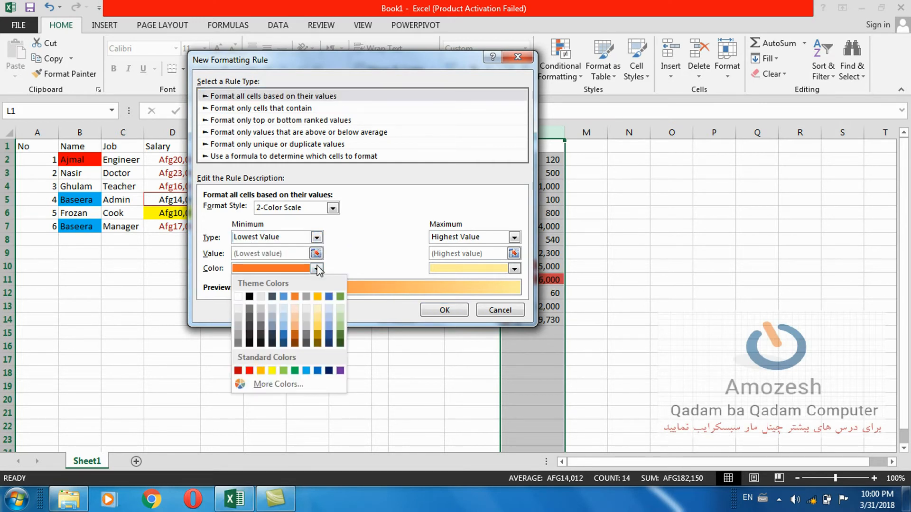
pyautogui.click(249, 370)
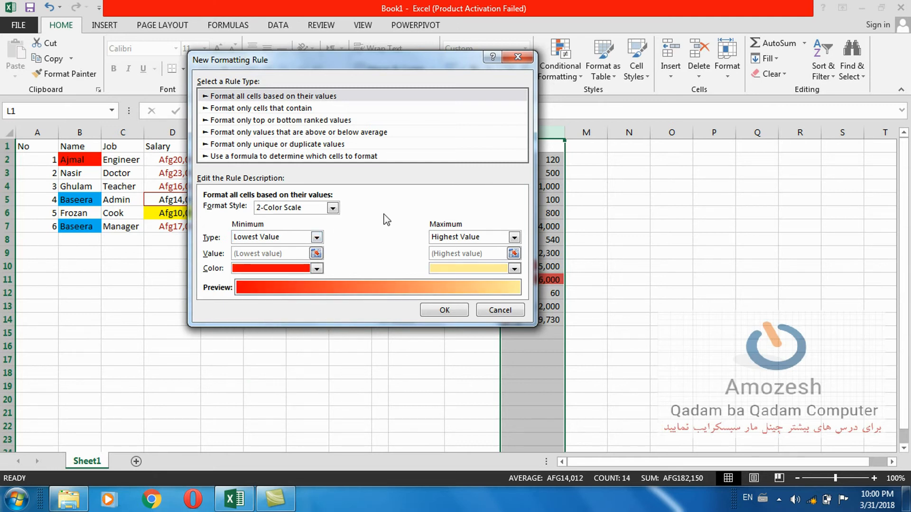
# - Set the highest-value color of the 2-Color Scale to green and apply the rule to column L
pyautogui.click(514, 237)
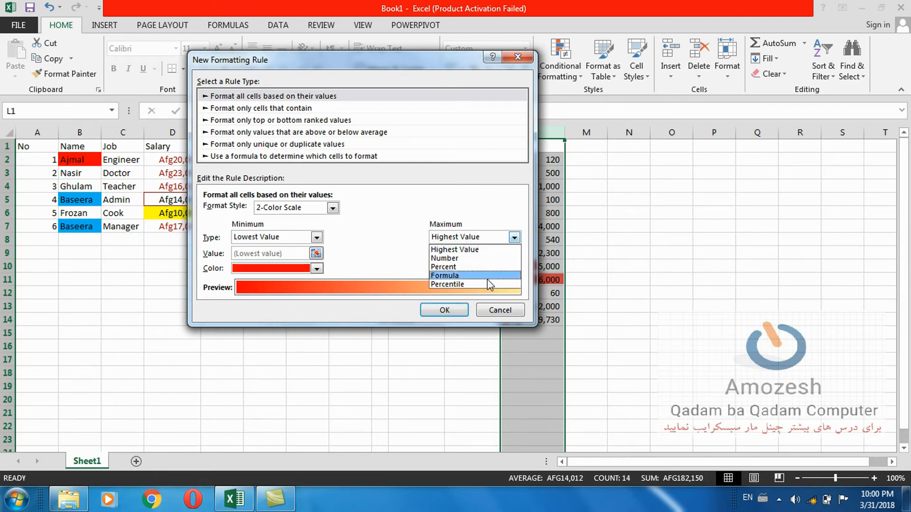
pyautogui.click(479, 238)
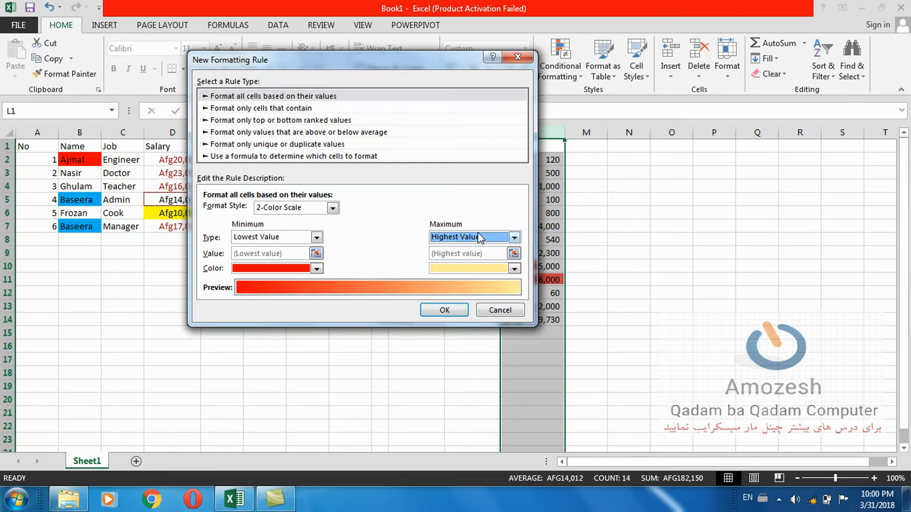
pyautogui.click(514, 268)
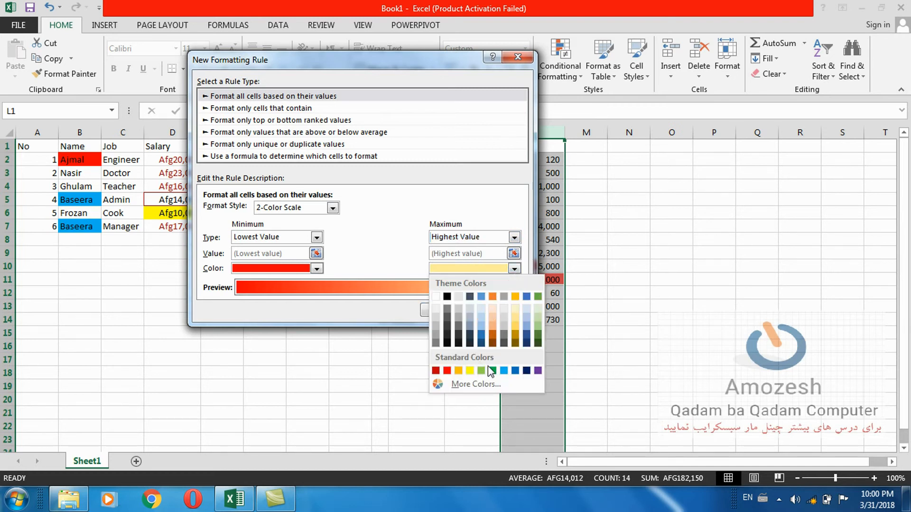
pyautogui.click(539, 297)
pyautogui.click(462, 312)
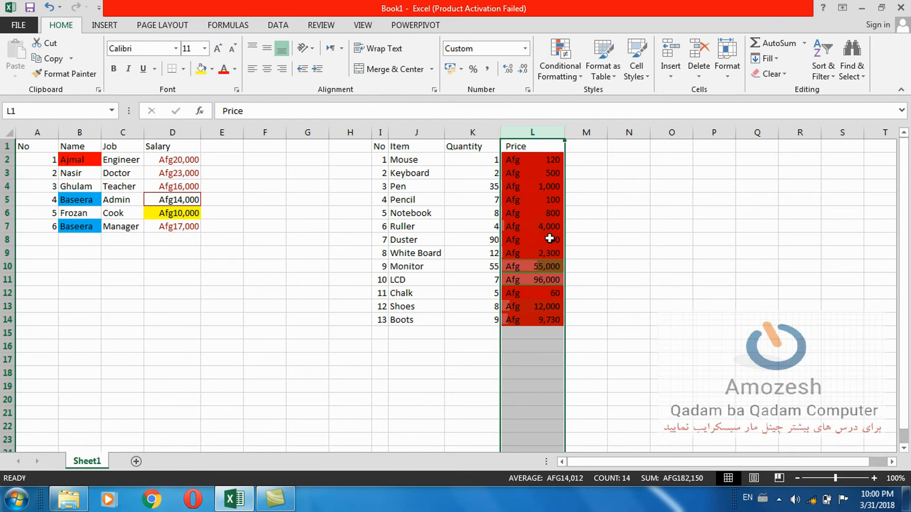
# - Undo the color scale, the Ruller price change and the data bars in the Price column
pyautogui.click(533, 187)
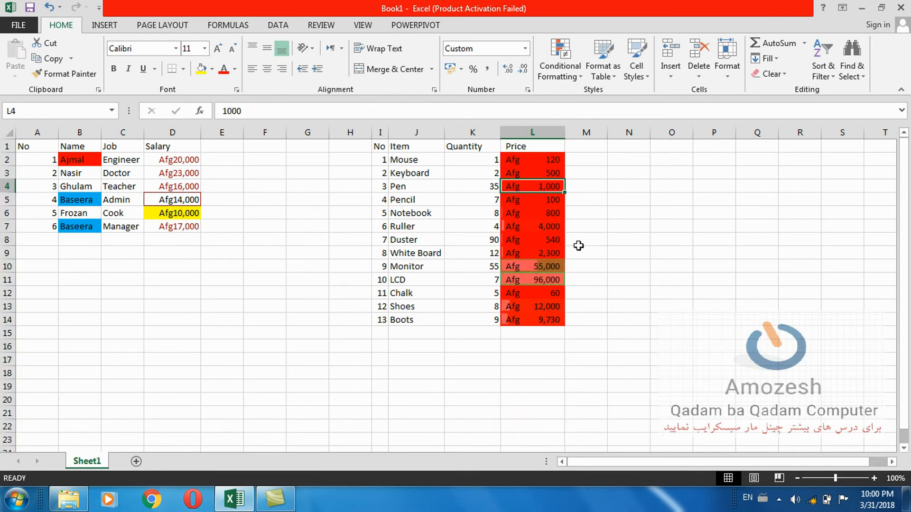
pyautogui.click(587, 252)
pyautogui.click(544, 270)
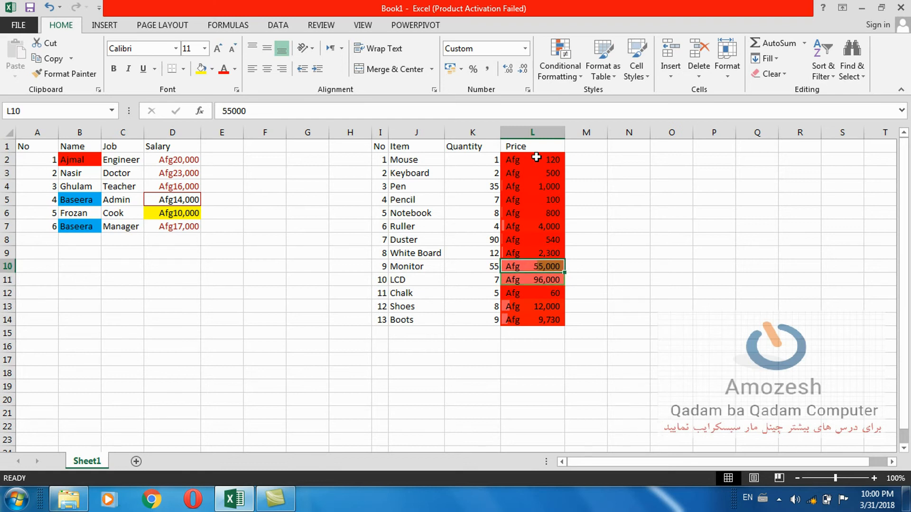
pyautogui.hotkey('ctrl', 'z')
pyautogui.hotkey('ctrl', 'z')
pyautogui.hotkey('ctrl', 'z')
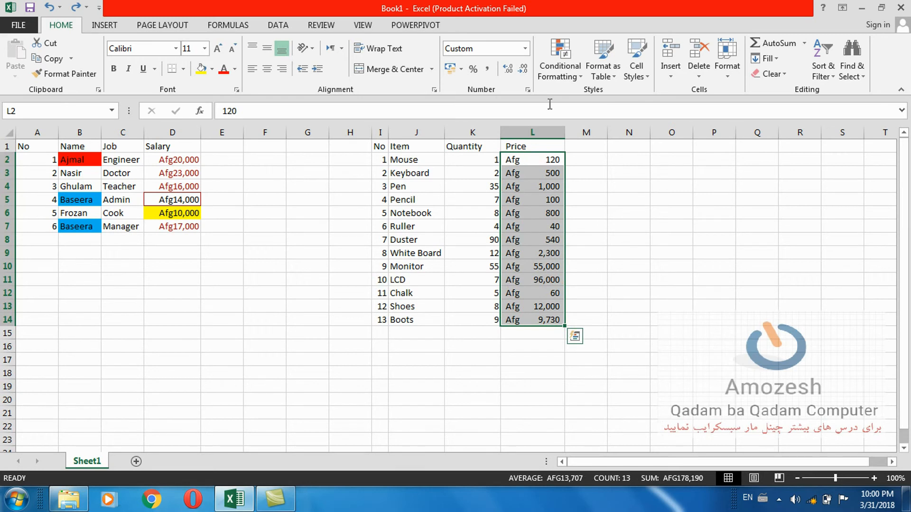
pyautogui.click(559, 69)
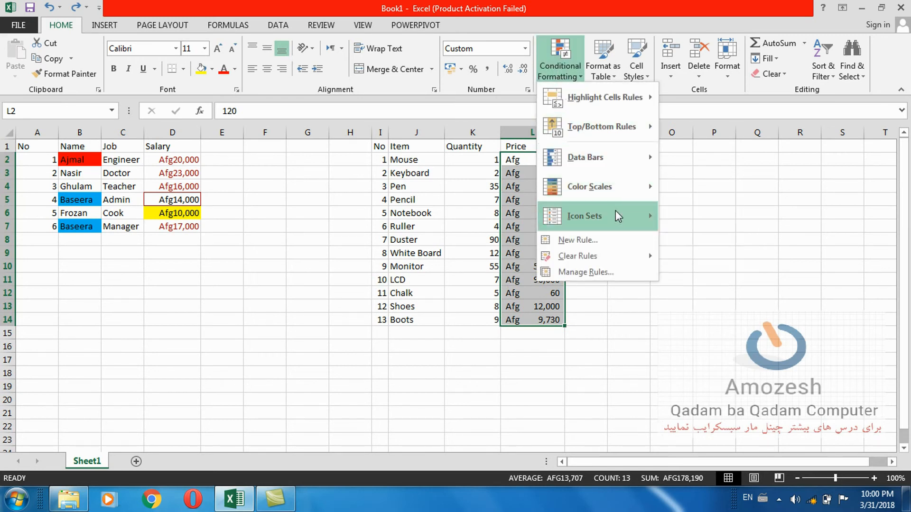
pyautogui.moveTo(616, 211)
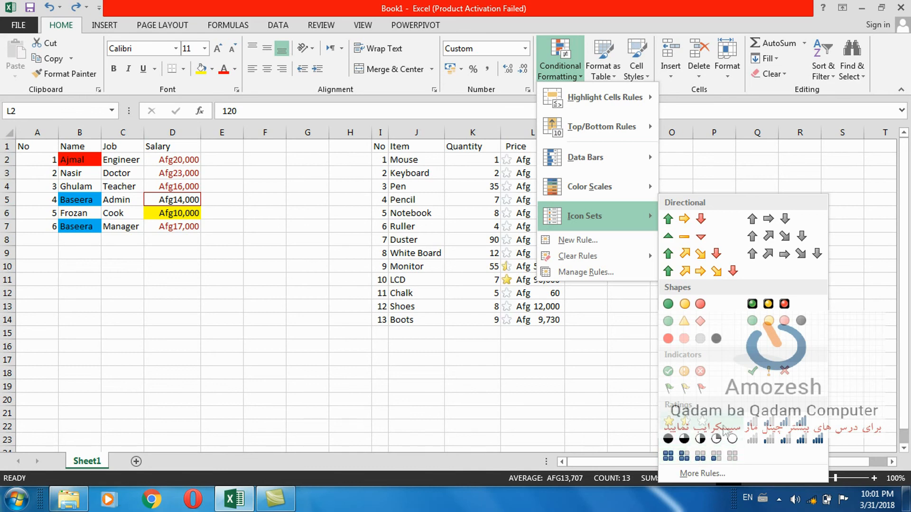
pyautogui.click(612, 294)
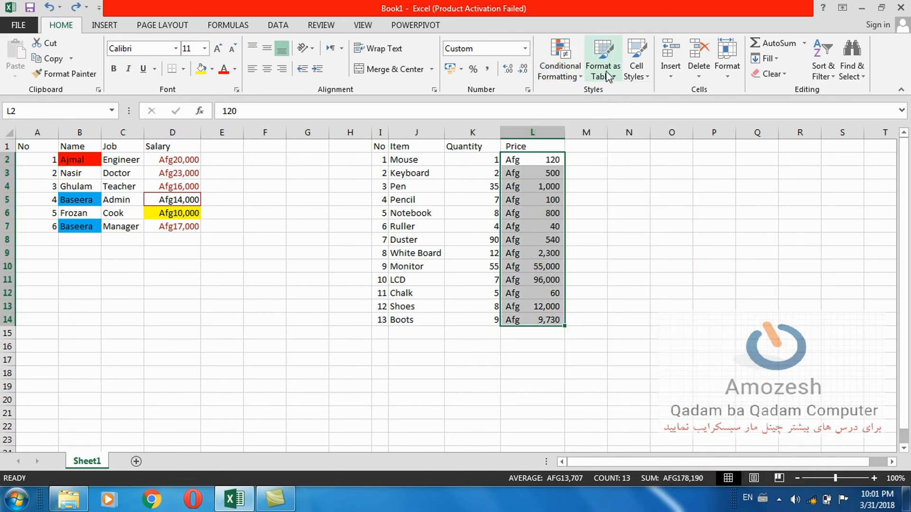